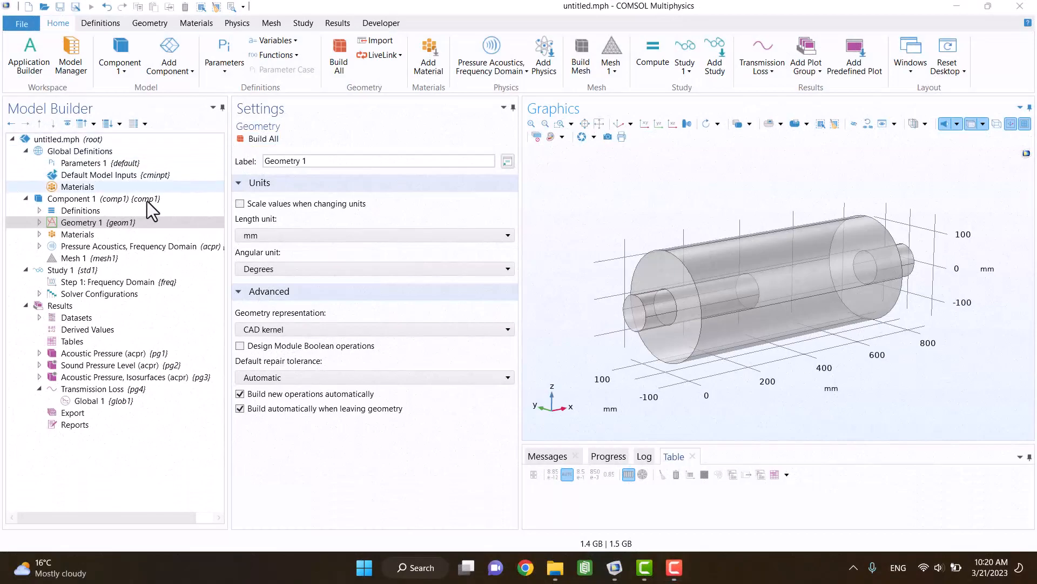
# Step: Review the size, position and axis settings of the Chamber, outlet and inlet cylinders in Geometry 1
pyautogui.click(35, 225)
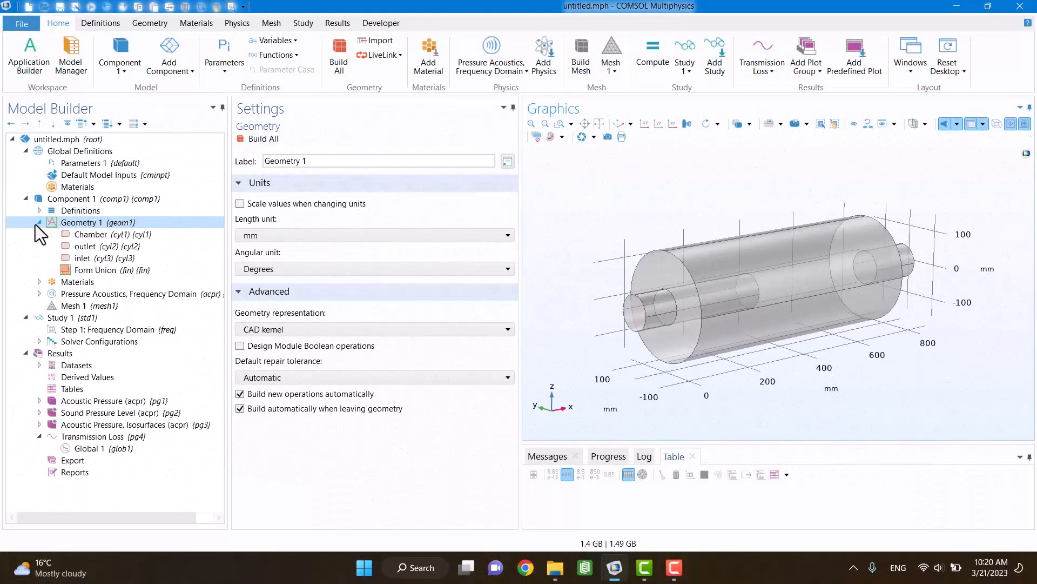
pyautogui.click(66, 237)
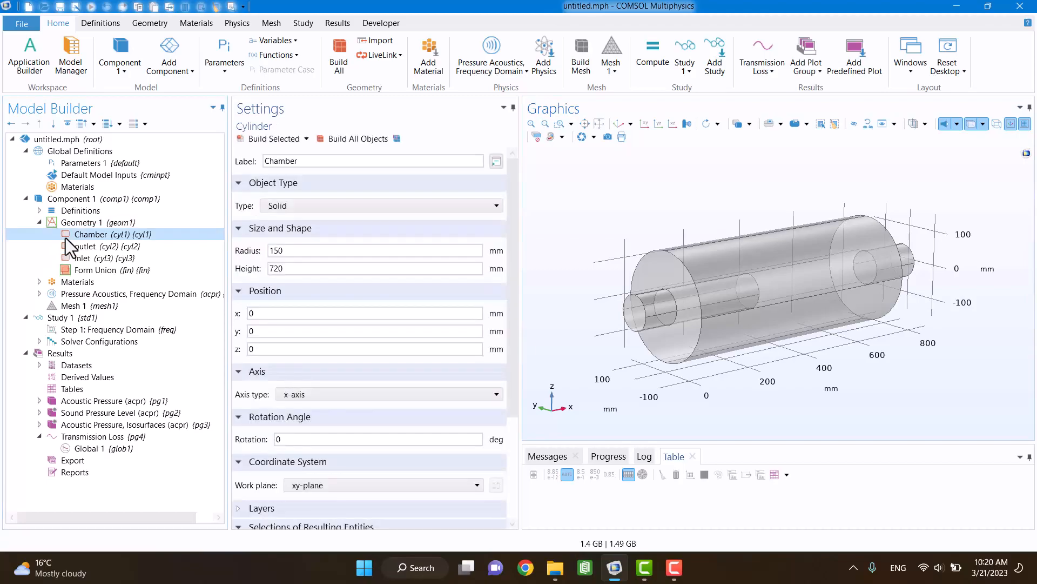
pyautogui.click(310, 269)
pyautogui.click(101, 249)
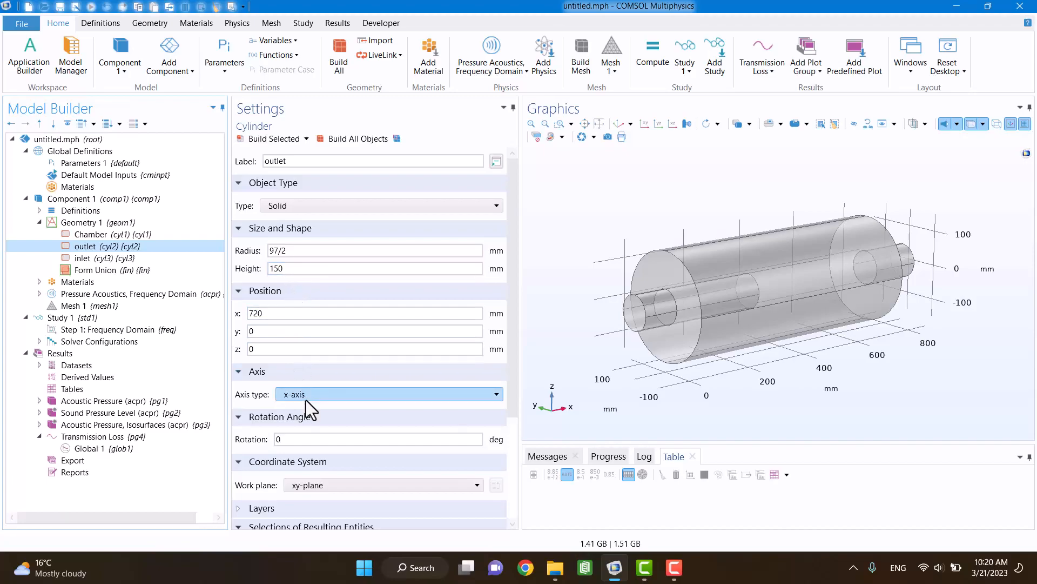
pyautogui.click(116, 258)
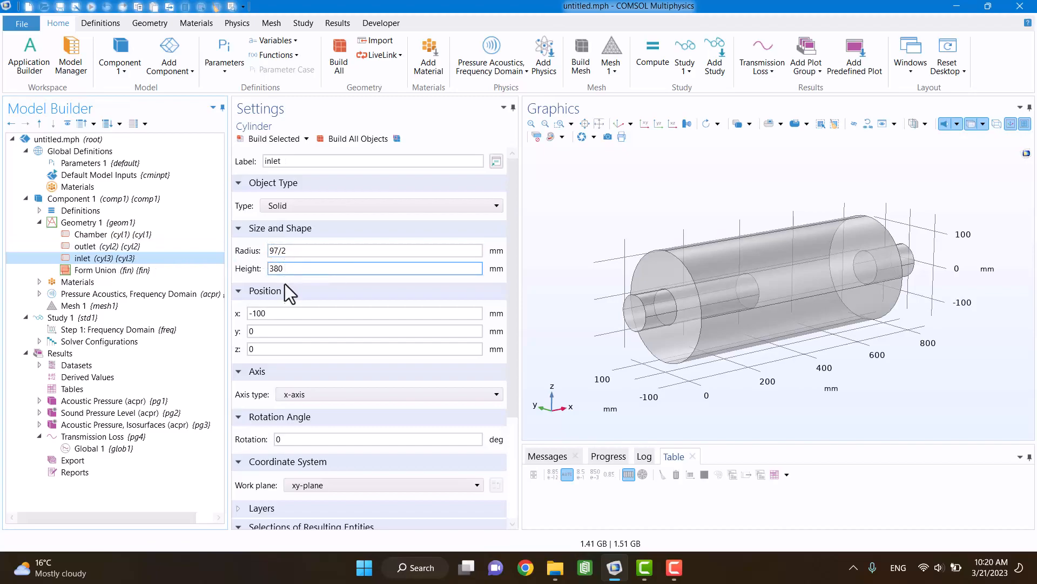
pyautogui.click(277, 306)
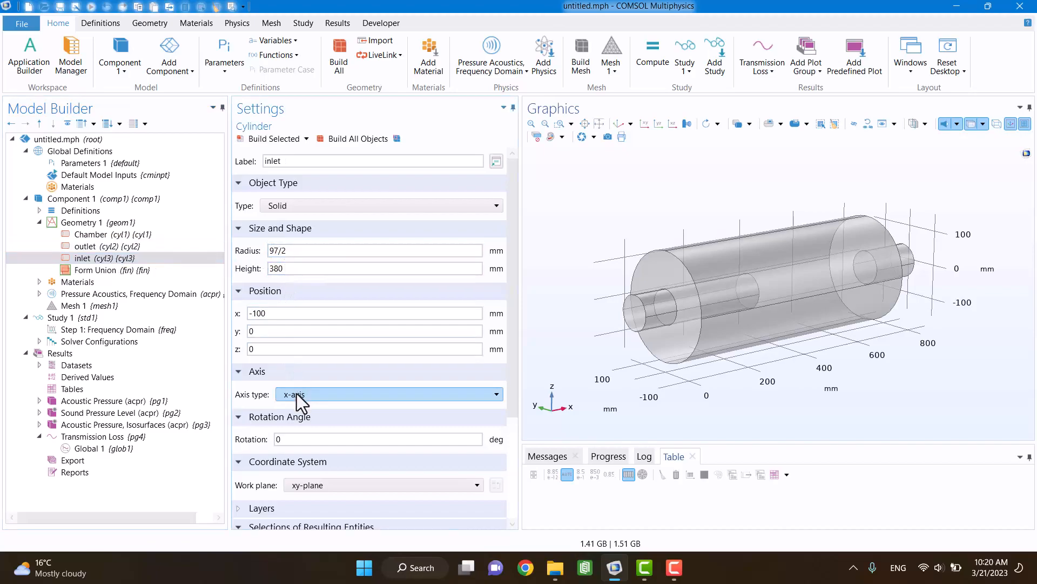
# Step: Check the material assigned to the muffler domains in Component 1
pyautogui.click(40, 286)
pyautogui.click(68, 294)
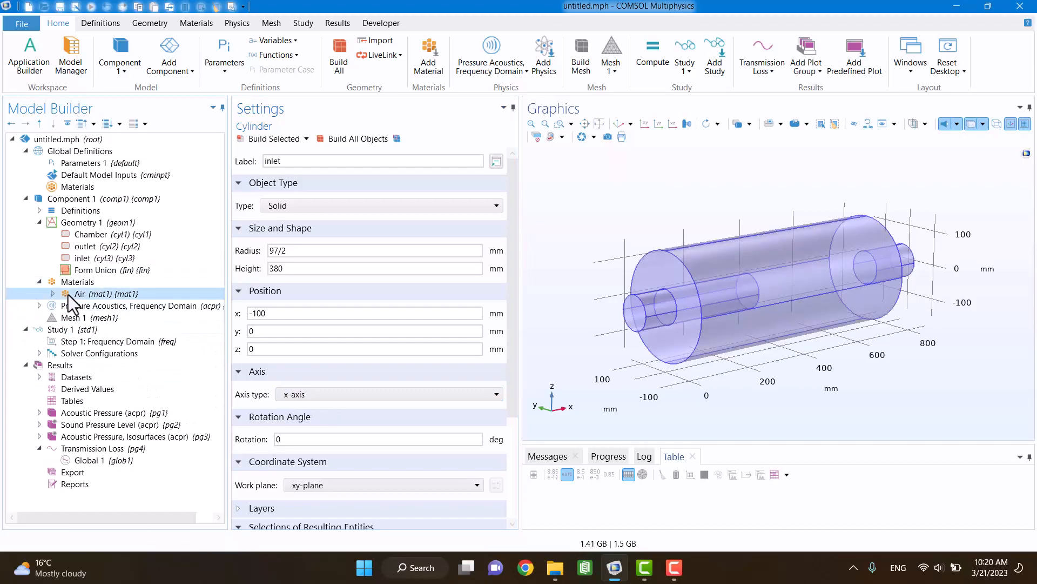
pyautogui.click(38, 223)
pyautogui.click(41, 239)
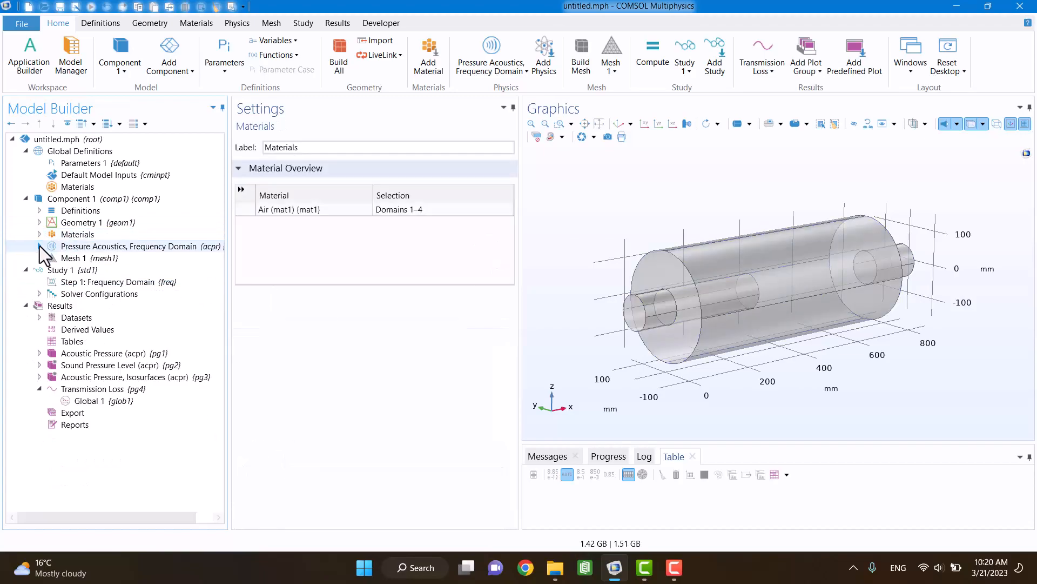
# Step: Review the Port 1 settings under Pressure Acoustics, including its incident mode and circular port reference axis
pyautogui.click(40, 247)
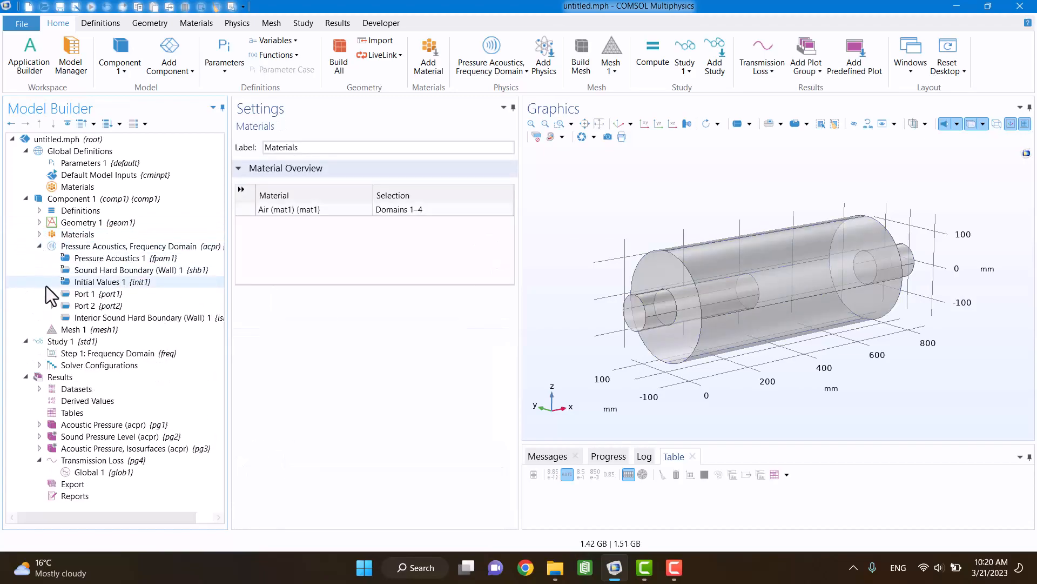
pyautogui.click(70, 293)
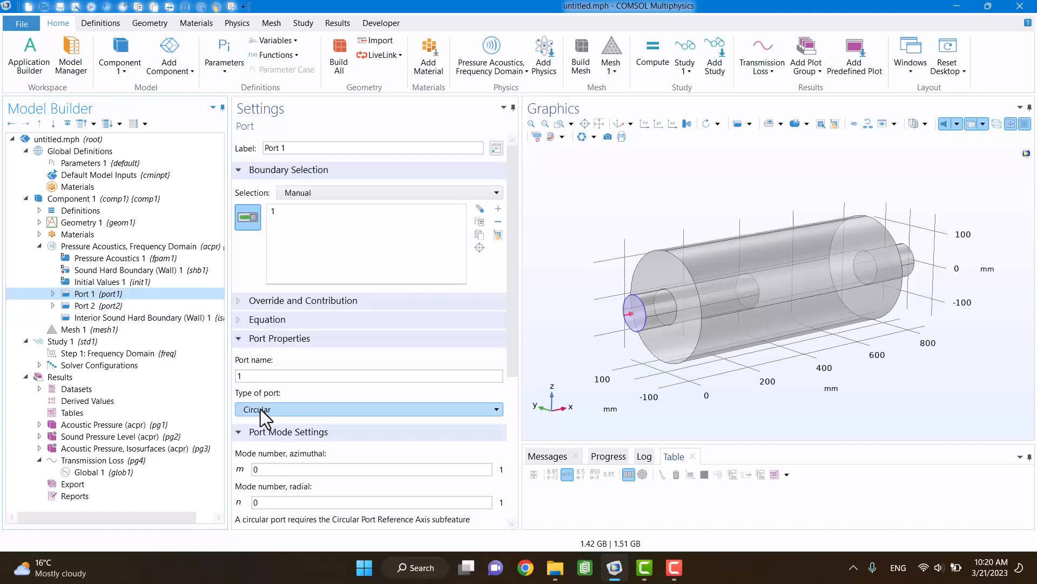
pyautogui.scroll(-6, 260, 433)
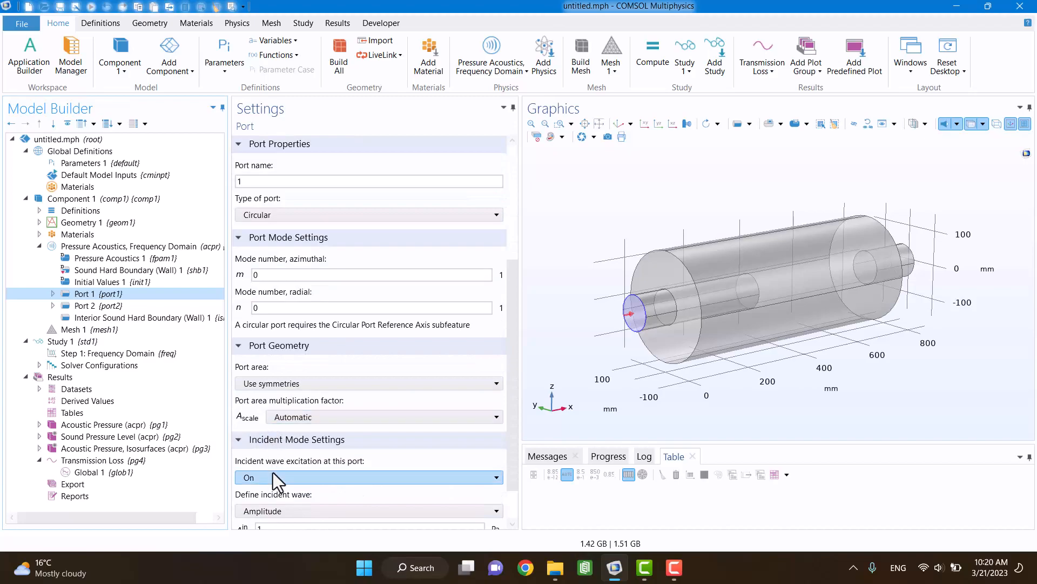
pyautogui.scroll(-2, 273, 472)
pyautogui.scroll(-1, 273, 473)
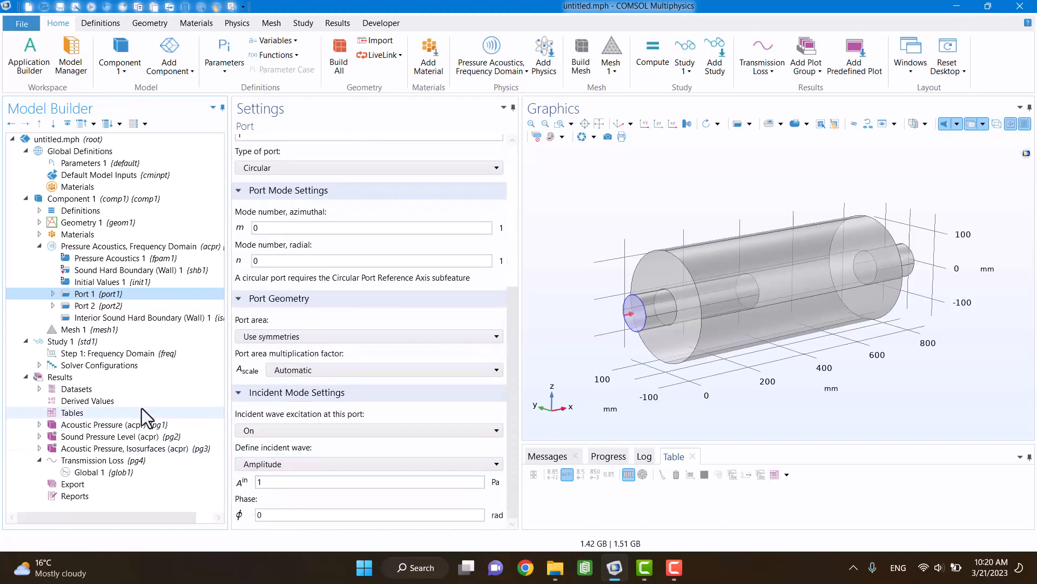
pyautogui.click(52, 294)
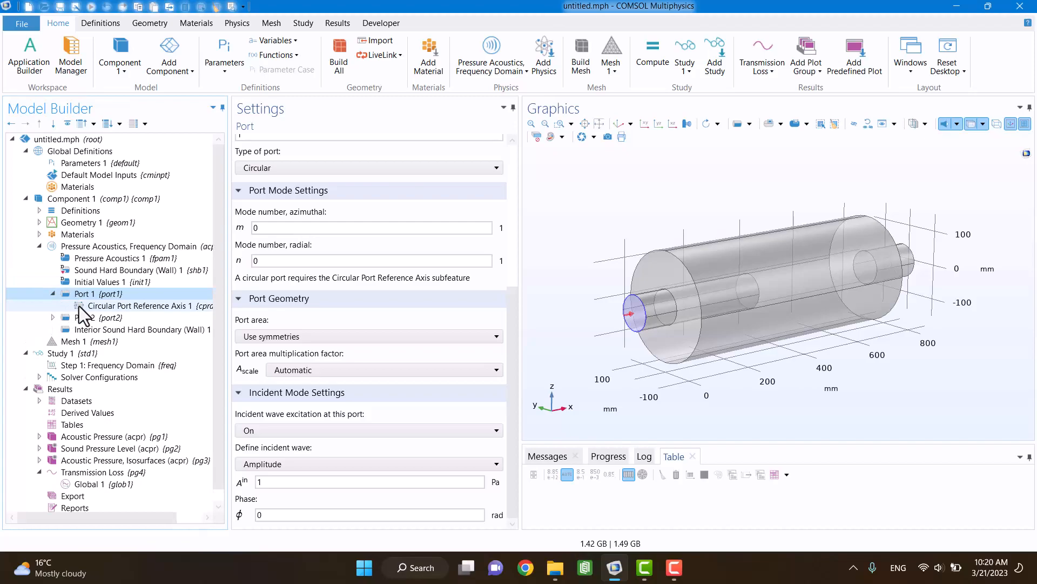
pyautogui.click(79, 305)
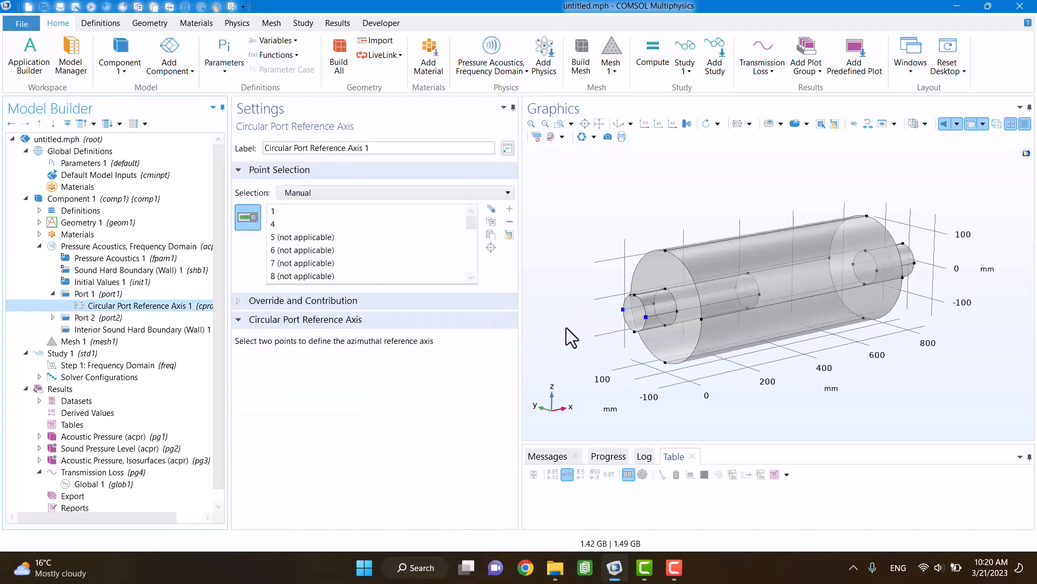
# Step: Review the Port 2 settings at the outlet end and its circular port reference axis
pyautogui.click(52, 294)
pyautogui.click(53, 305)
pyautogui.click(80, 306)
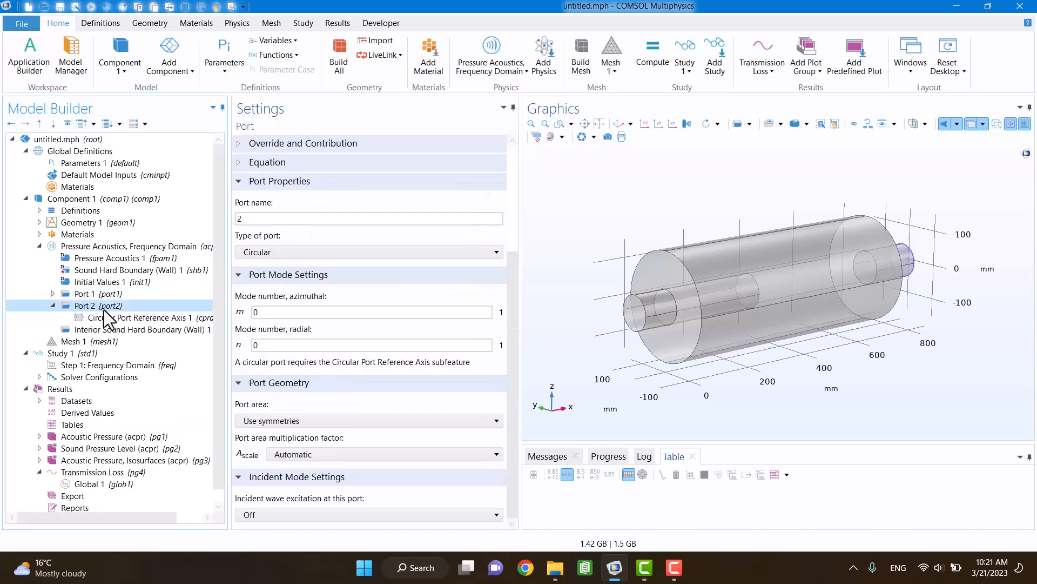
pyautogui.click(143, 318)
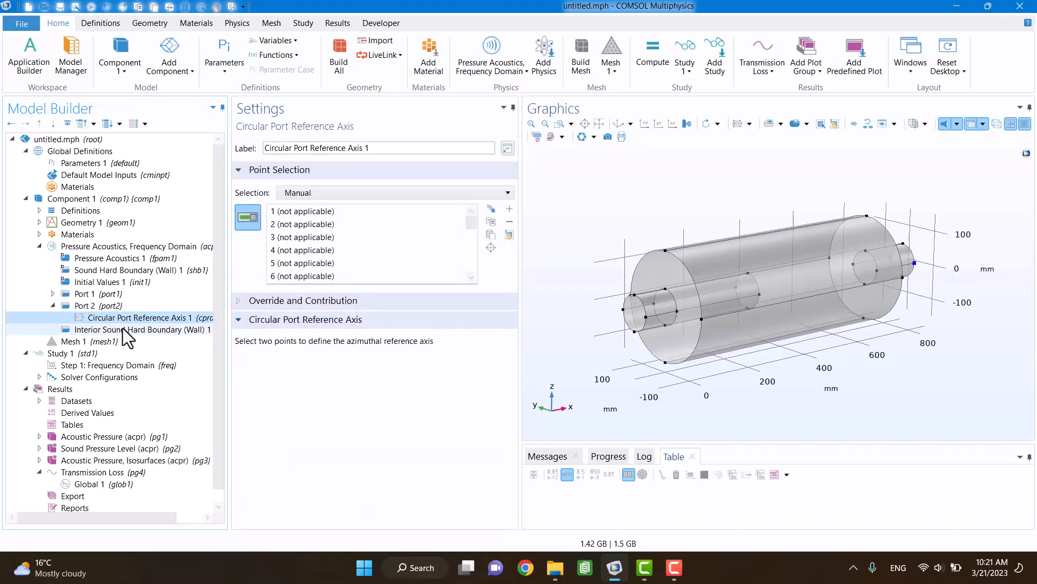
pyautogui.click(85, 305)
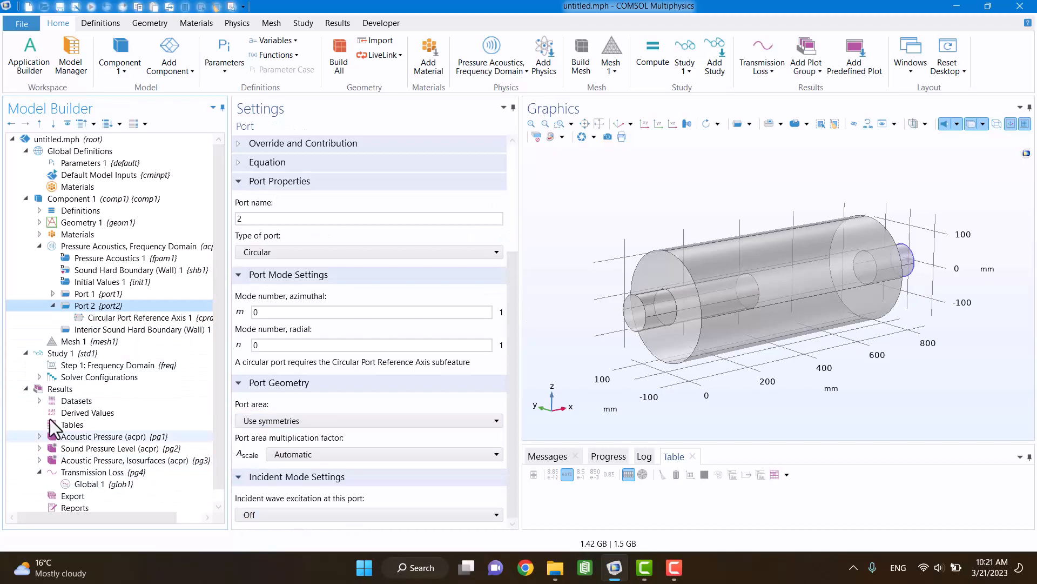
# Step: Show the Interior Sound Hard Boundary selection in wireframe rendering, with scene light and transparency turned off
pyautogui.click(92, 330)
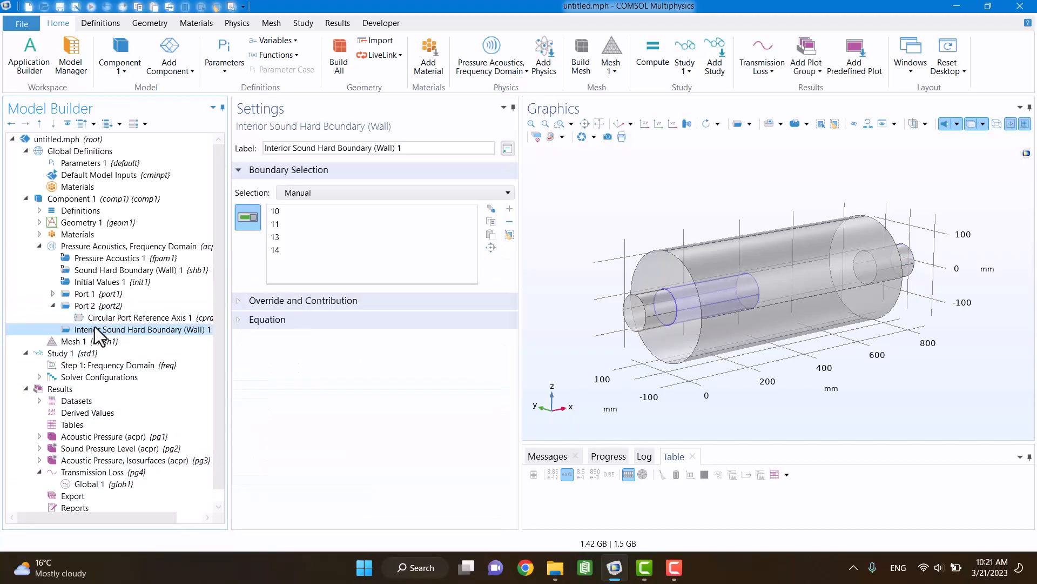
pyautogui.moveTo(682, 395)
pyautogui.mouseDown()
pyautogui.moveTo(621, 378)
pyautogui.moveTo(655, 403)
pyautogui.moveTo(681, 378)
pyautogui.mouseUp()
pyautogui.click(947, 125)
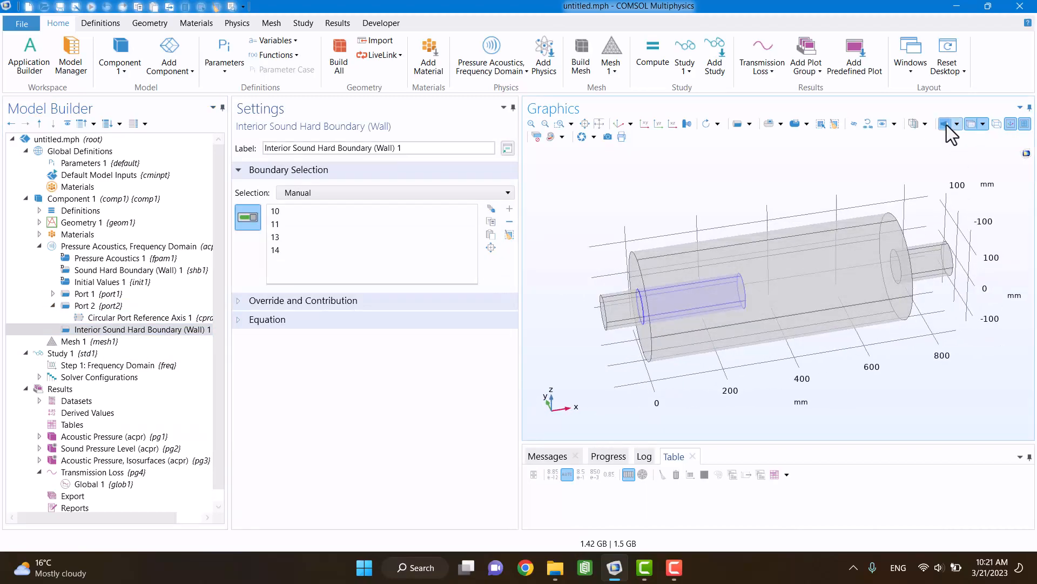
pyautogui.click(997, 124)
pyautogui.moveTo(630, 210)
pyautogui.mouseDown()
pyautogui.moveTo(724, 196)
pyautogui.moveTo(644, 210)
pyautogui.mouseUp()
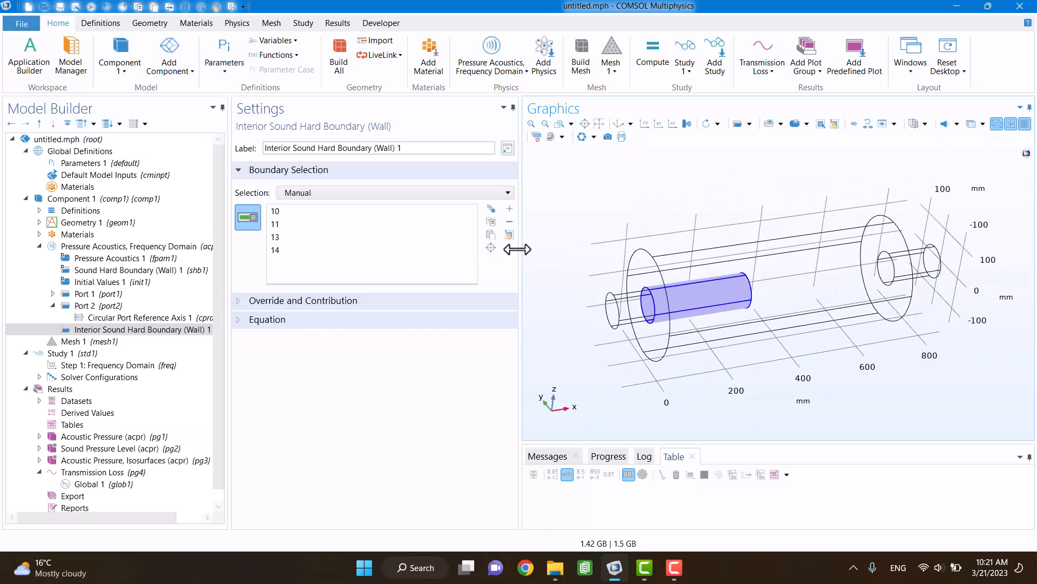
# Step: Review the Frequency Domain study step, the settings of Mesh 1 and the Transmission Loss plot
pyautogui.click(88, 363)
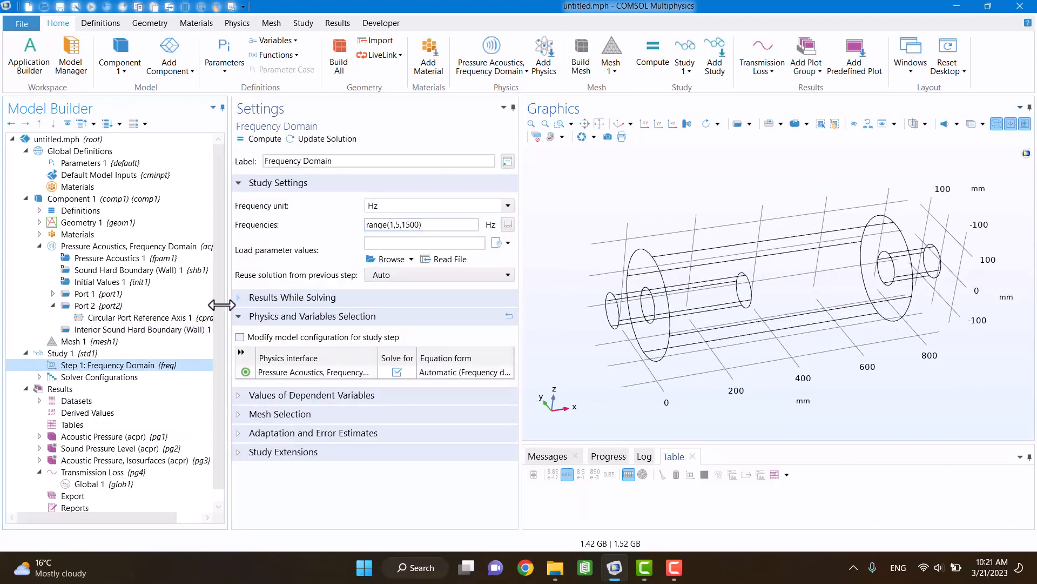
pyautogui.click(74, 341)
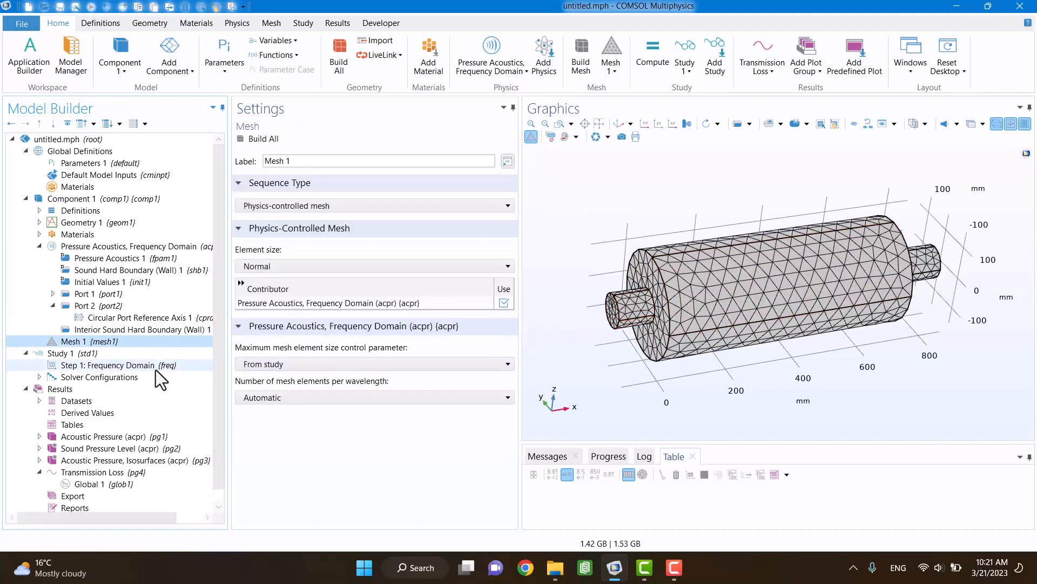
pyautogui.click(85, 472)
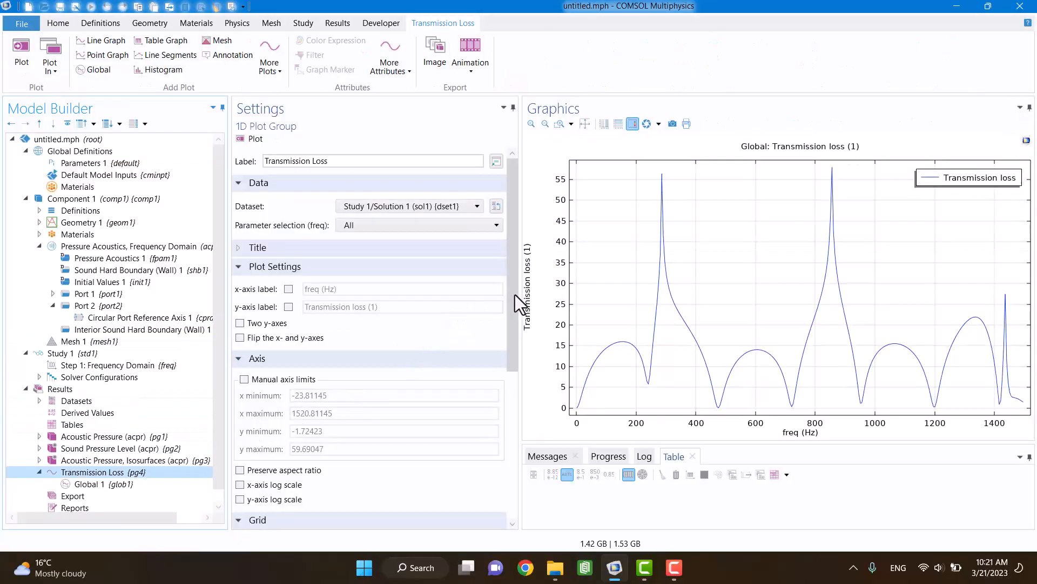
pyautogui.moveTo(515, 294); pyautogui.dragTo(510, 338)
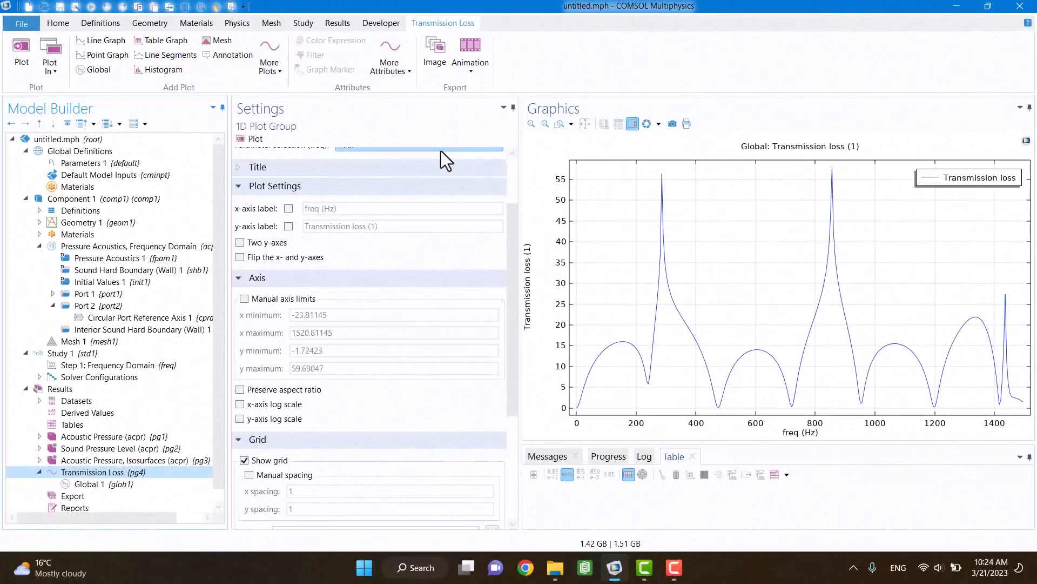
# Step: Add the Turbulent Flow, Realizable k-ε physics interface from Single-Phase Flow to Component 1
pyautogui.click(233, 28)
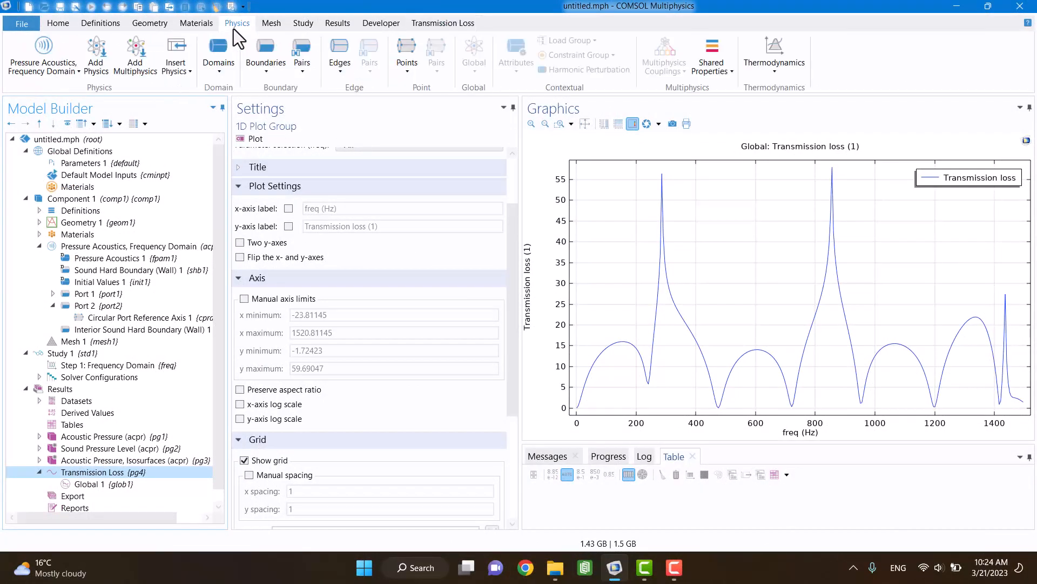
pyautogui.click(106, 40)
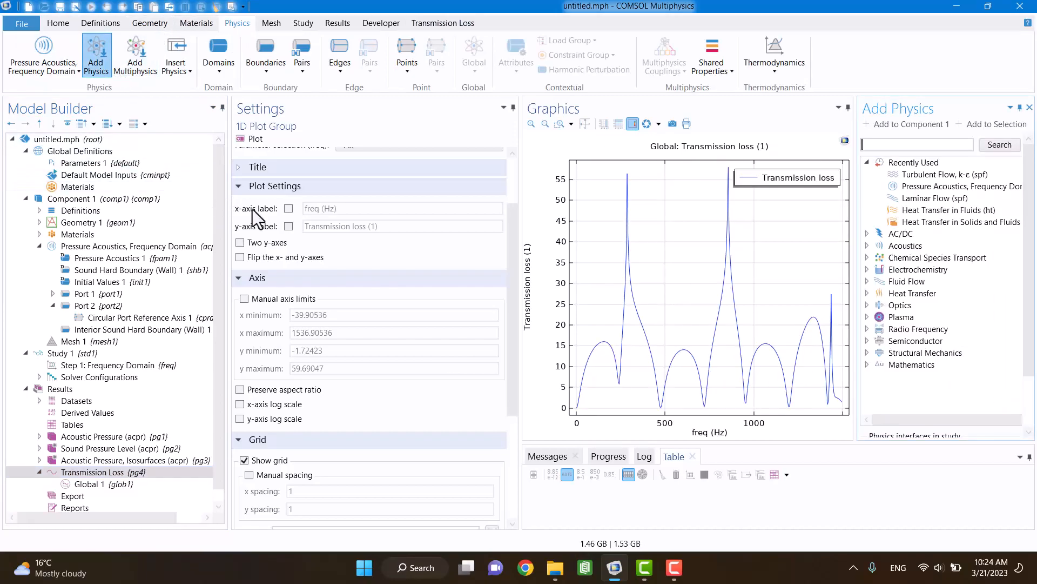
pyautogui.click(868, 280)
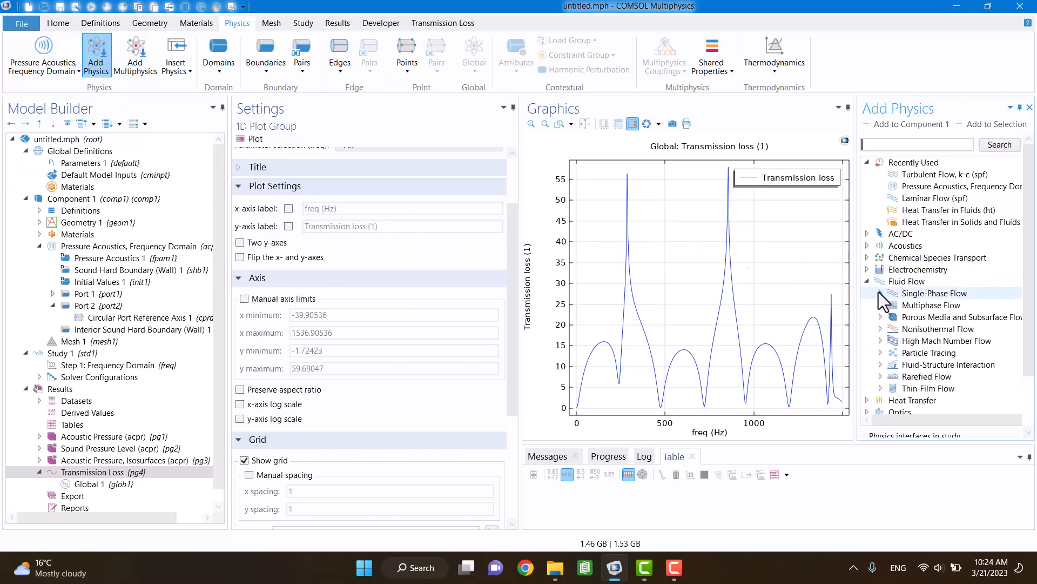
pyautogui.click(880, 292)
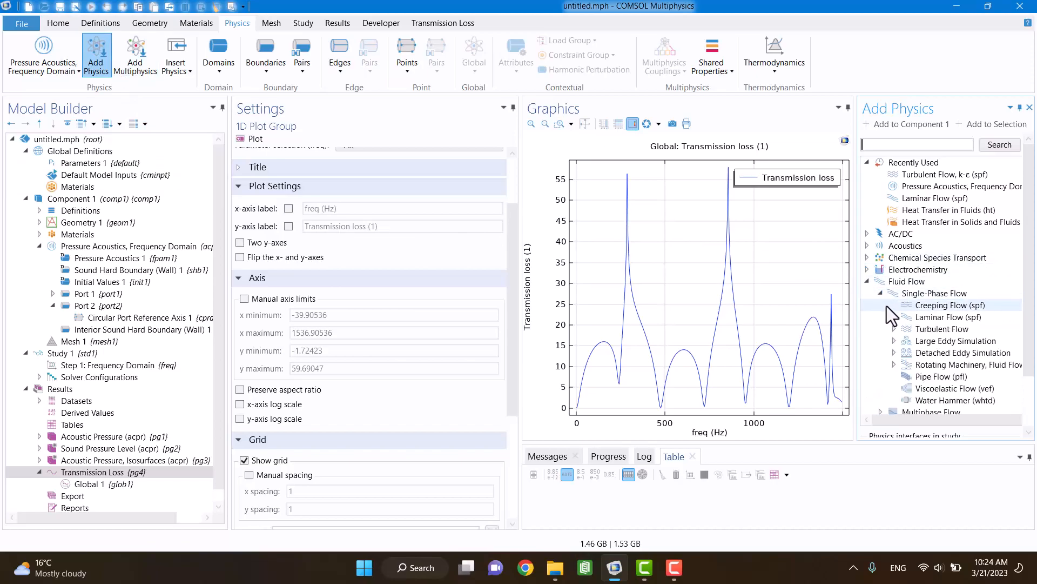
pyautogui.click(897, 330)
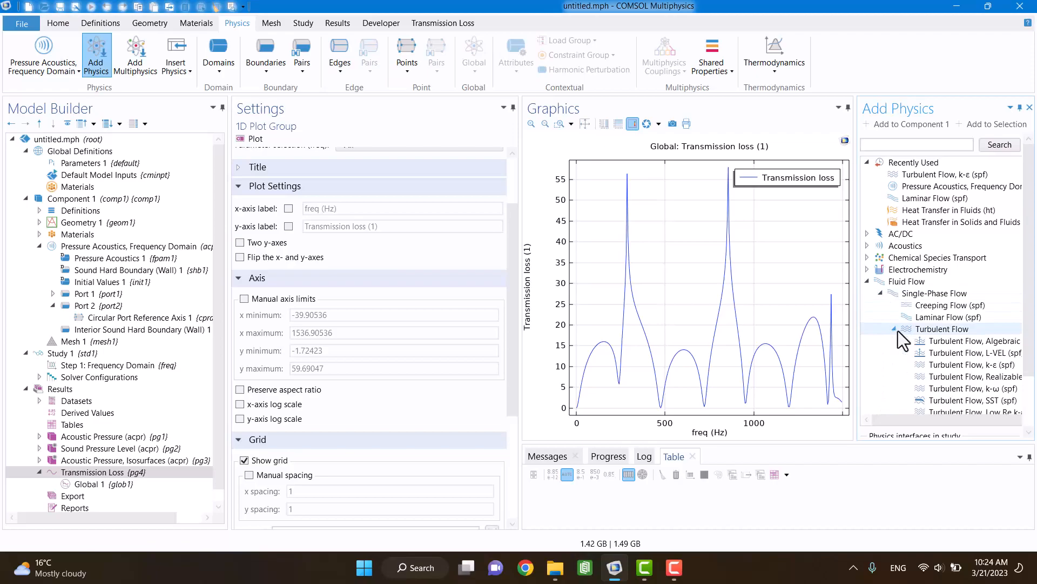
pyautogui.click(961, 378)
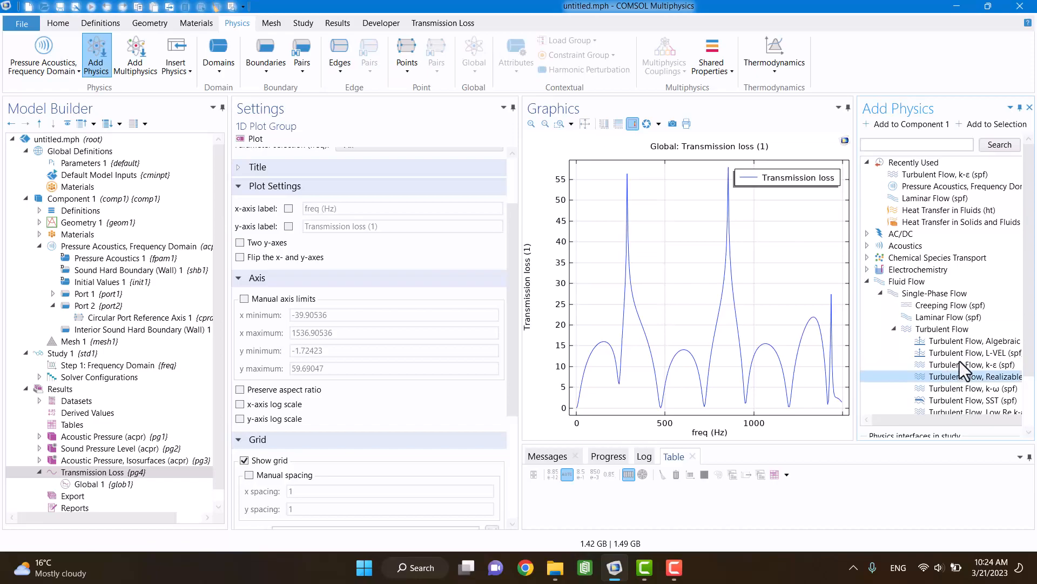
pyautogui.click(935, 125)
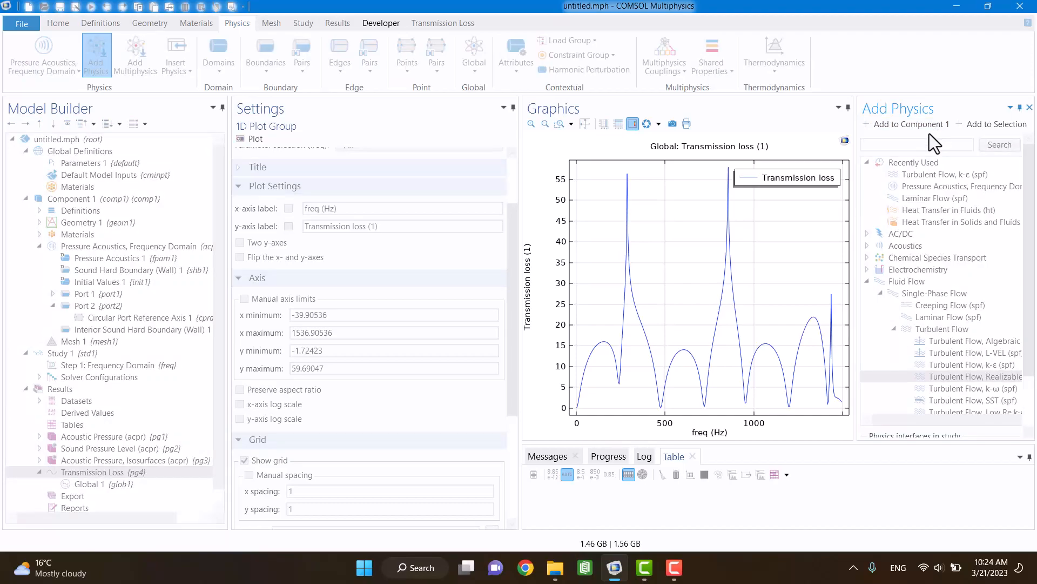
pyautogui.click(1030, 108)
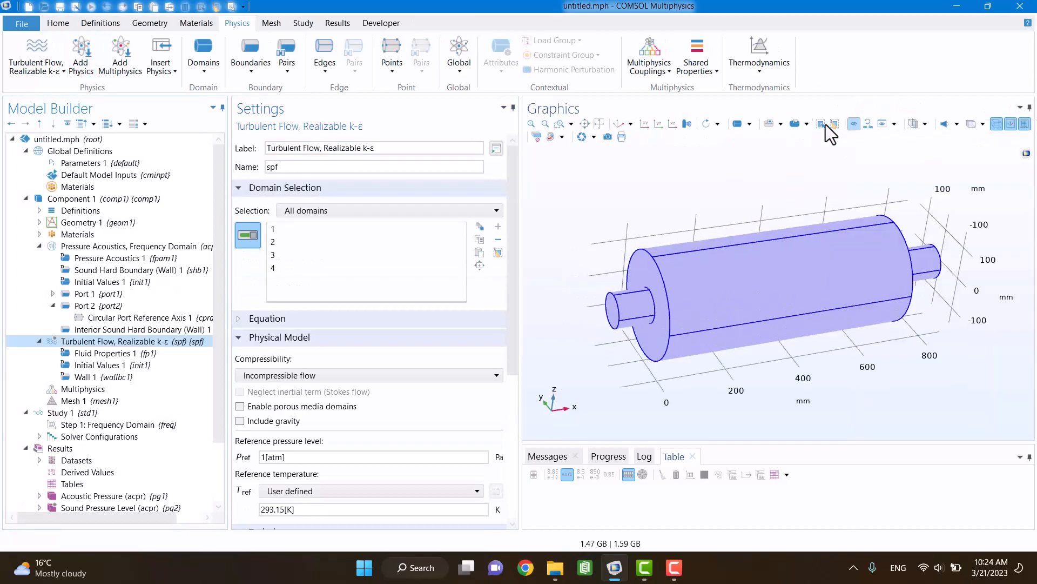
# Step: Add an Inlet condition to the turbulent flow interface and assign it to the inlet pipe's outer end face
pyautogui.rightClick(133, 345)
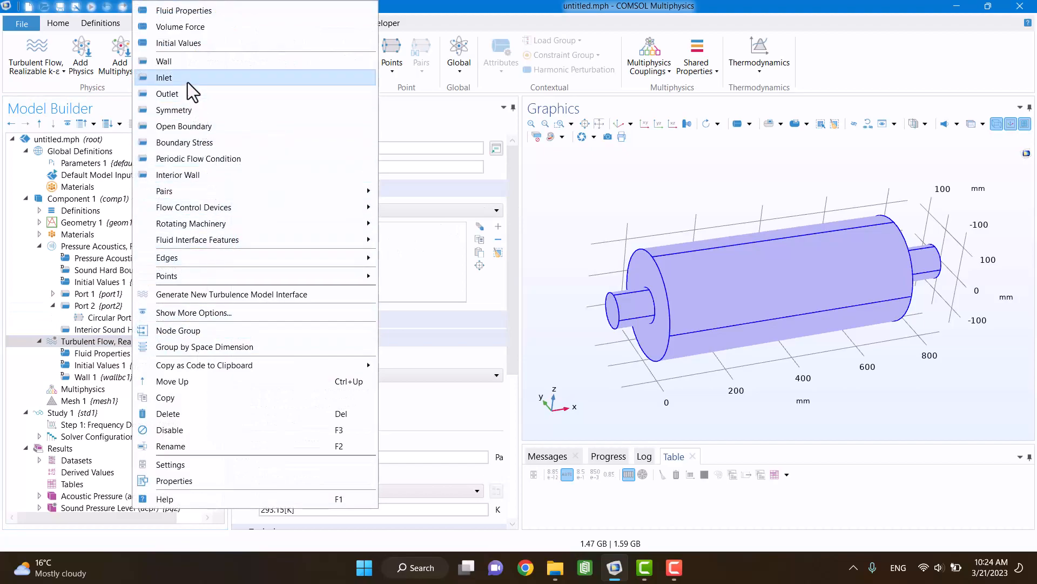
pyautogui.press('Escape')
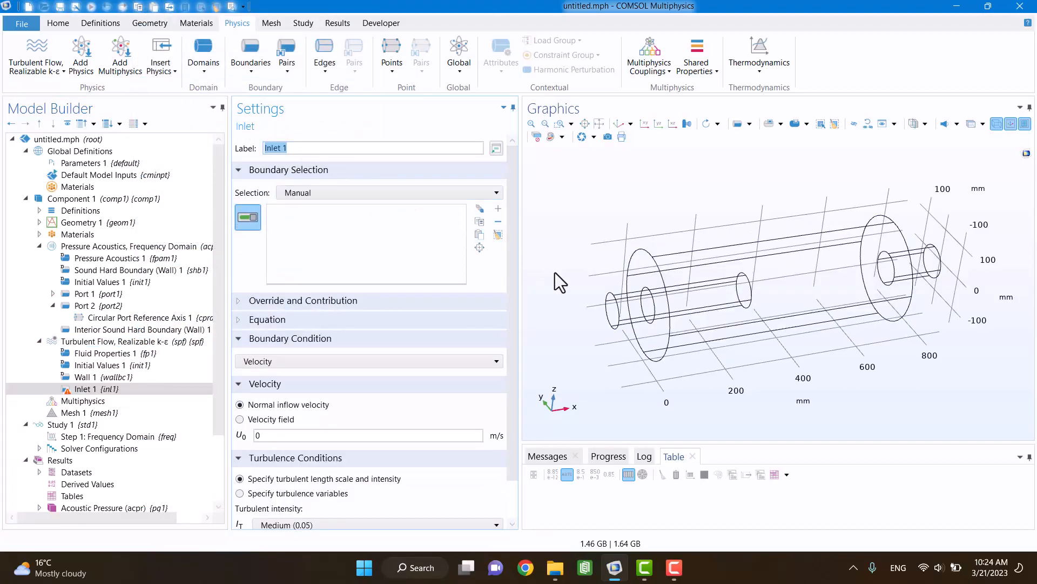
pyautogui.click(610, 313)
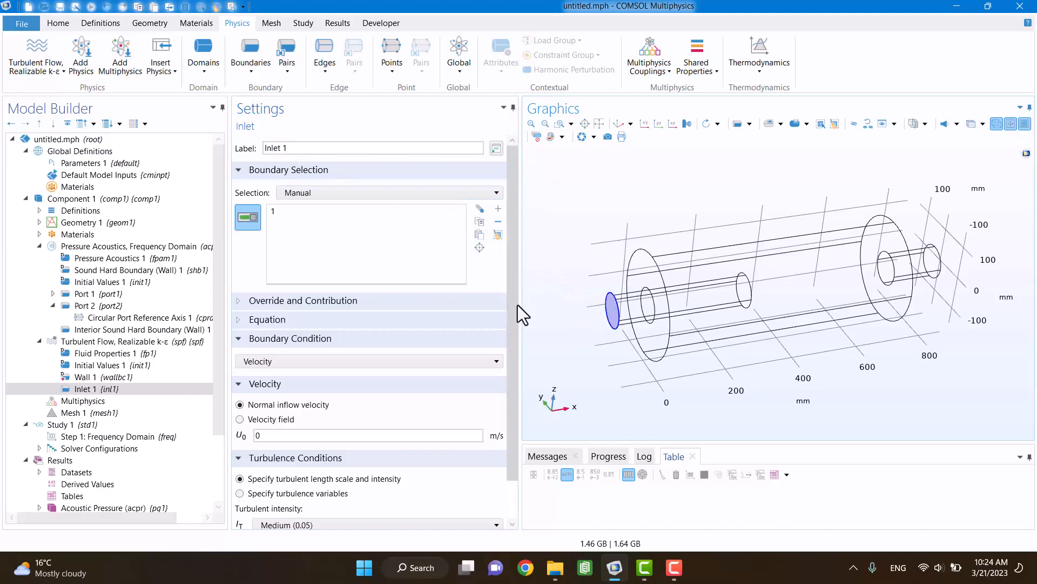
# Step: Add an Outlet condition to the turbulent flow interface and assign it to the outlet pipe's outer end face
pyautogui.moveTo(518, 305); pyautogui.dragTo(522, 361)
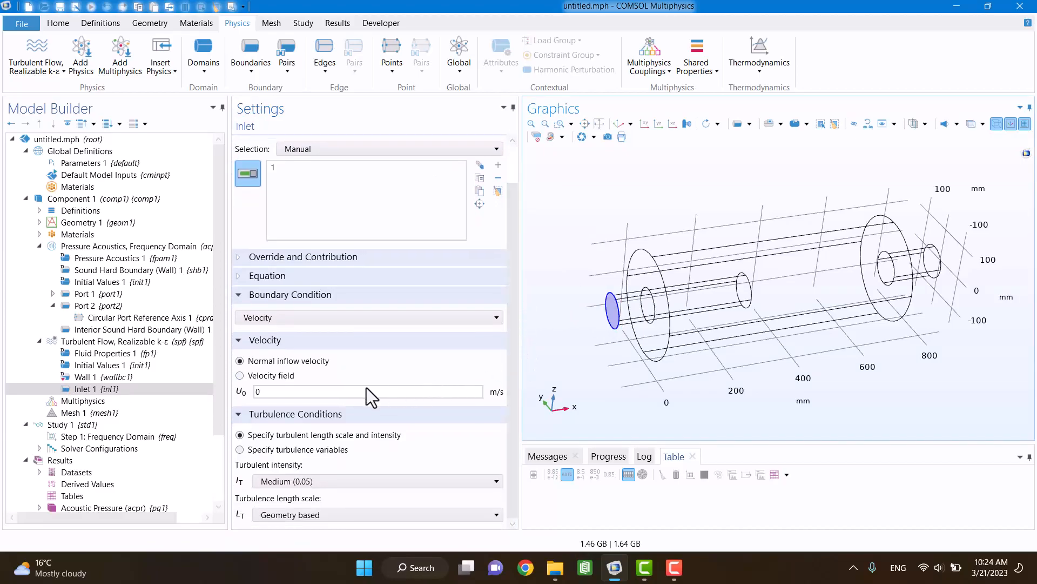
pyautogui.click(105, 339)
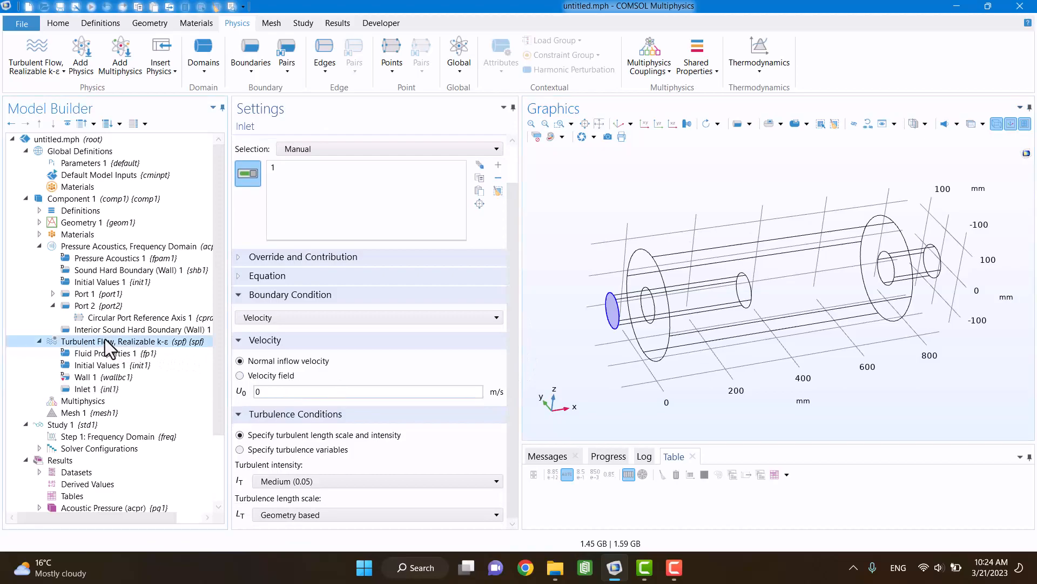
pyautogui.rightClick(105, 339)
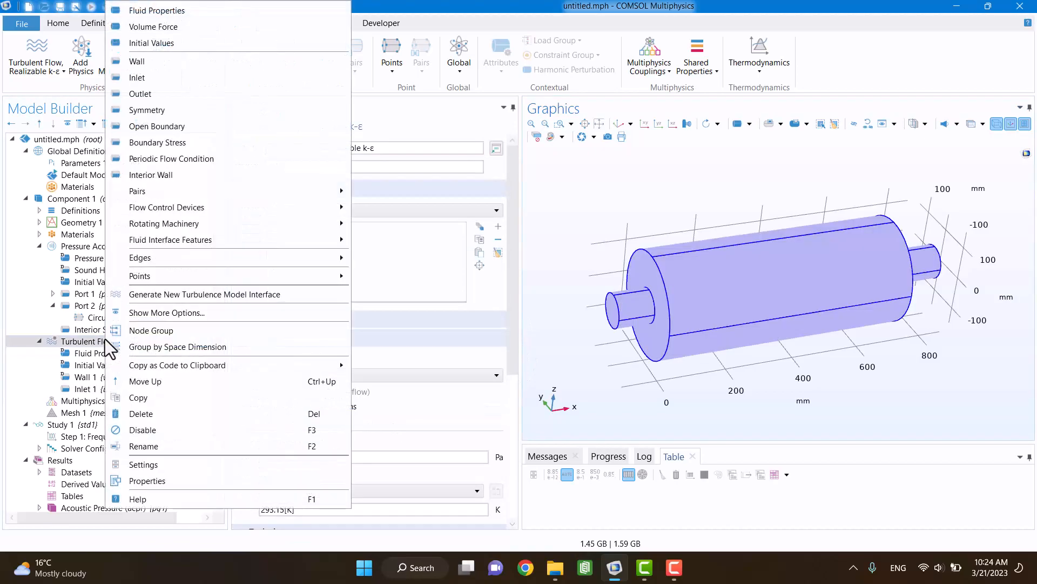
pyautogui.click(143, 94)
pyautogui.moveTo(712, 196); pyautogui.dragTo(649, 201)
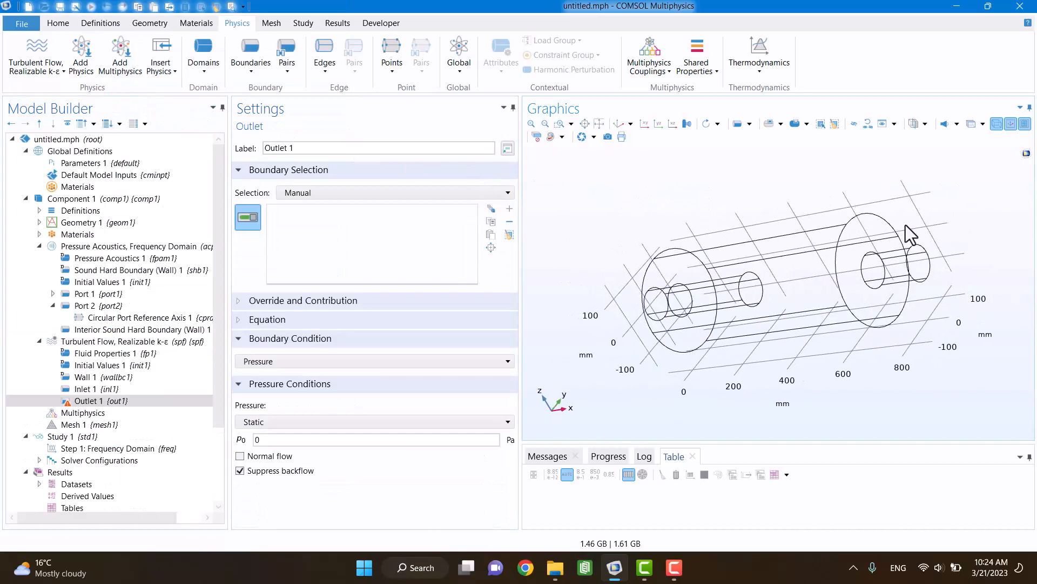
pyautogui.click(923, 267)
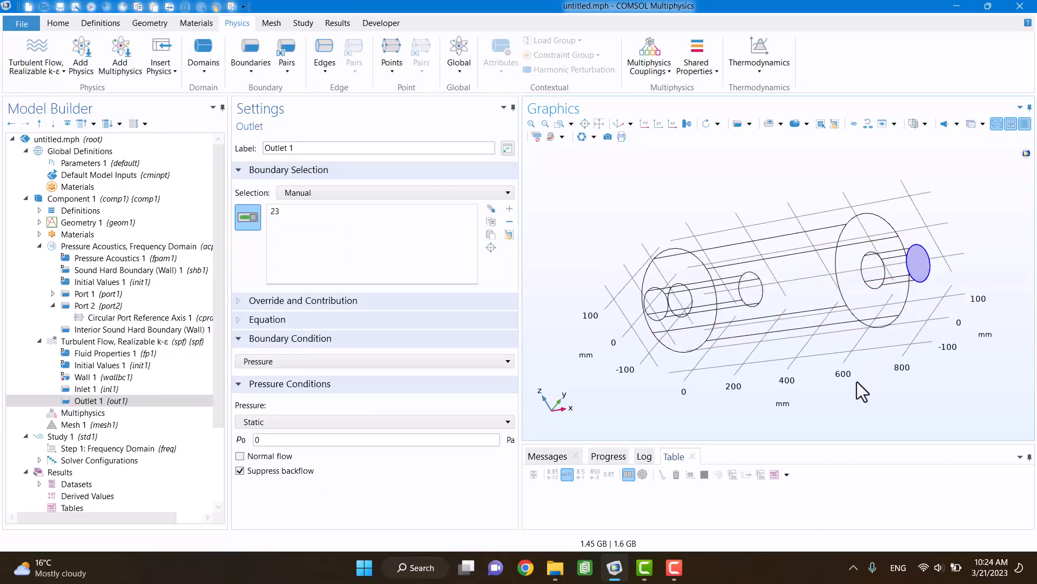
pyautogui.moveTo(857, 382); pyautogui.dragTo(942, 366)
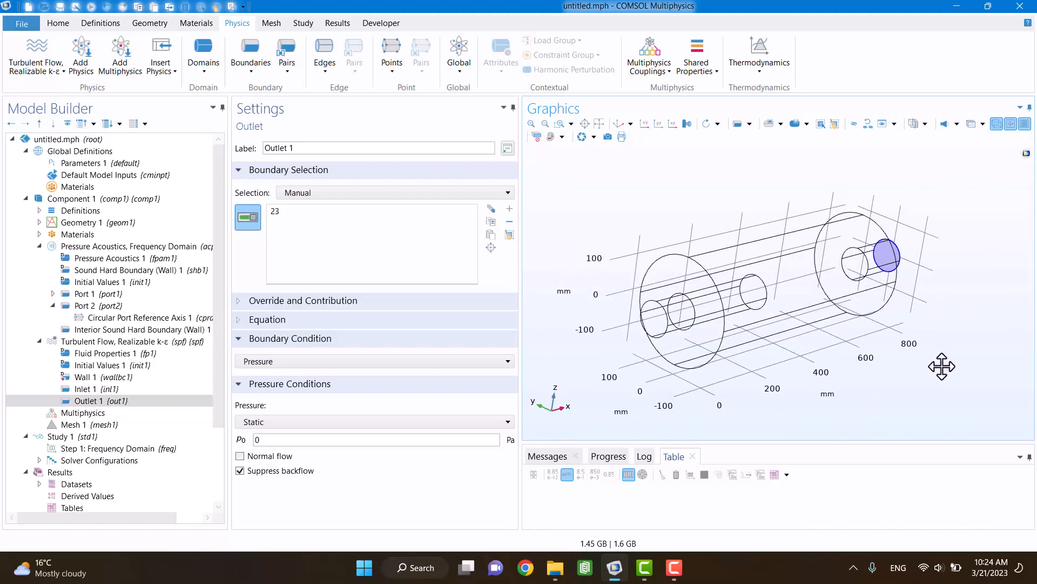
# Step: Define the global parameter Uin with the expression 50 [m/s] in Parameters 1
pyautogui.click(81, 164)
pyautogui.click(258, 215)
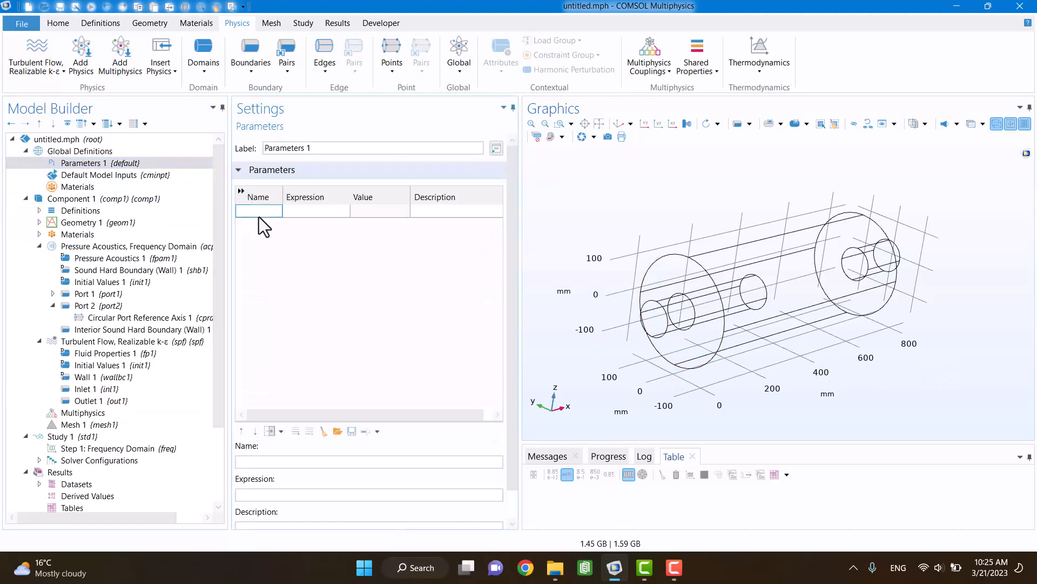
pyautogui.write('Uin')
pyautogui.press('Tab')
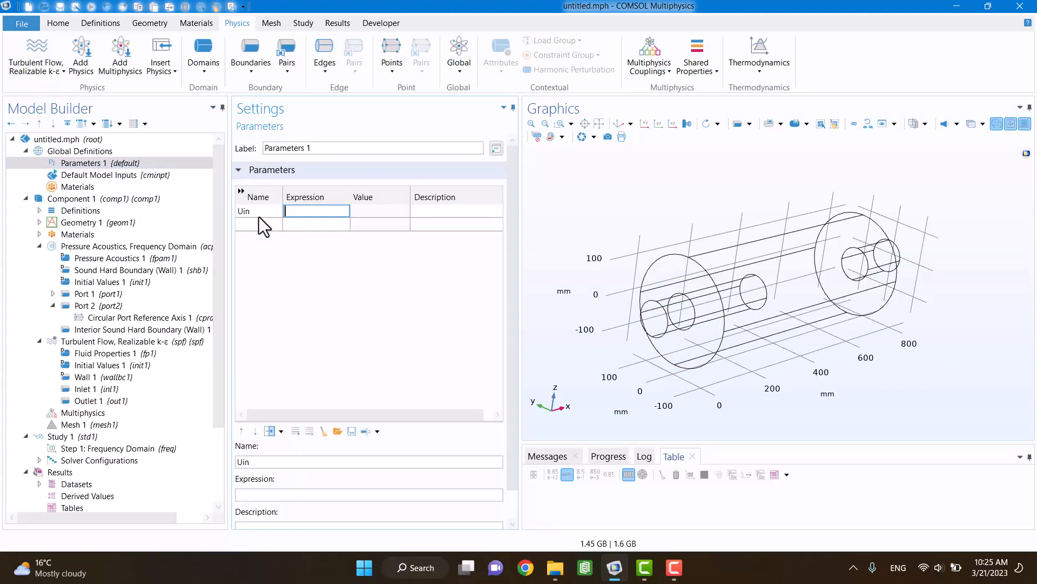
pyautogui.write('50 [m/s]')
pyautogui.press('Return')
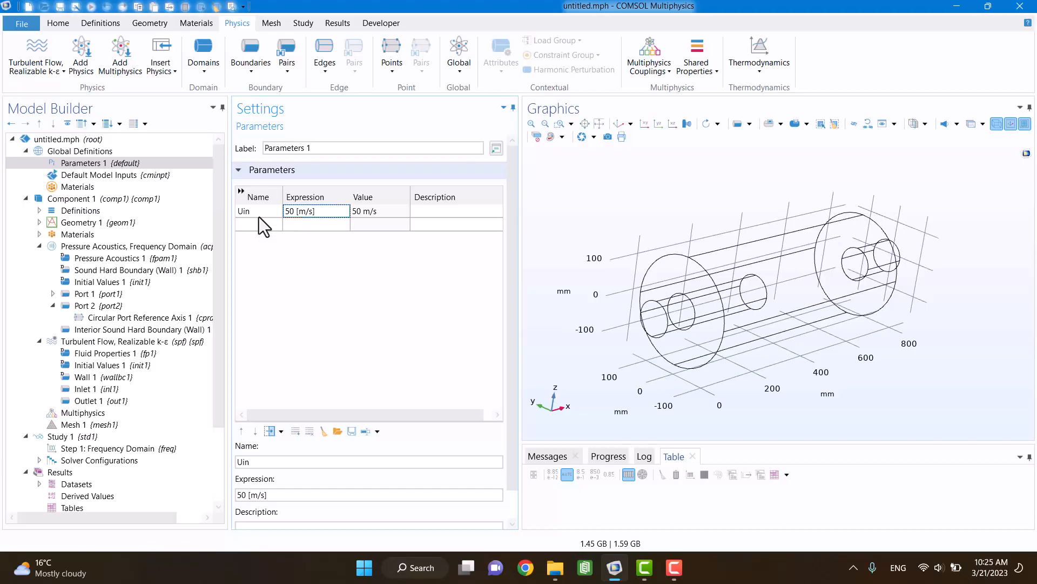
# Step: Set the normal inflow velocity of Inlet 1 to Uin
pyautogui.click(80, 390)
pyautogui.doubleClick(256, 391)
pyautogui.write('Uin')
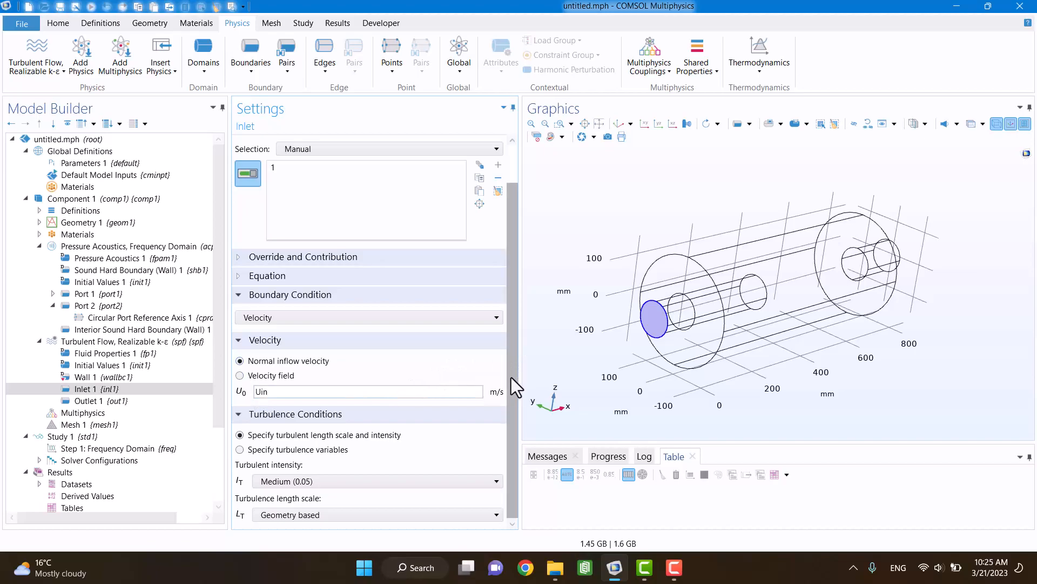
# Step: Add an Interior Wall condition on the four cylindrical faces of the inlet pipe section inside the chamber
pyautogui.click(252, 71)
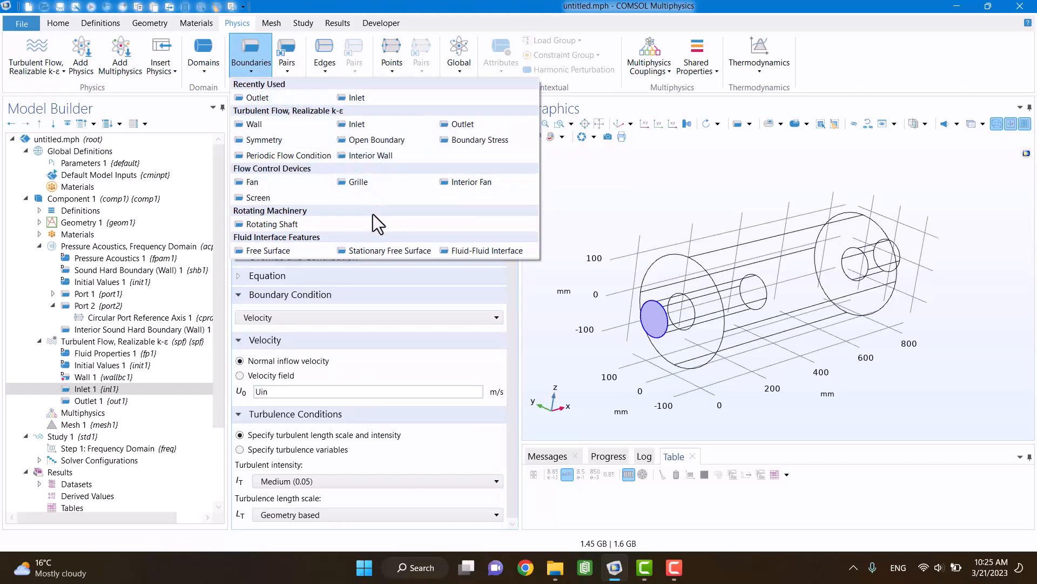
pyautogui.click(358, 154)
pyautogui.moveTo(598, 226); pyautogui.dragTo(565, 225)
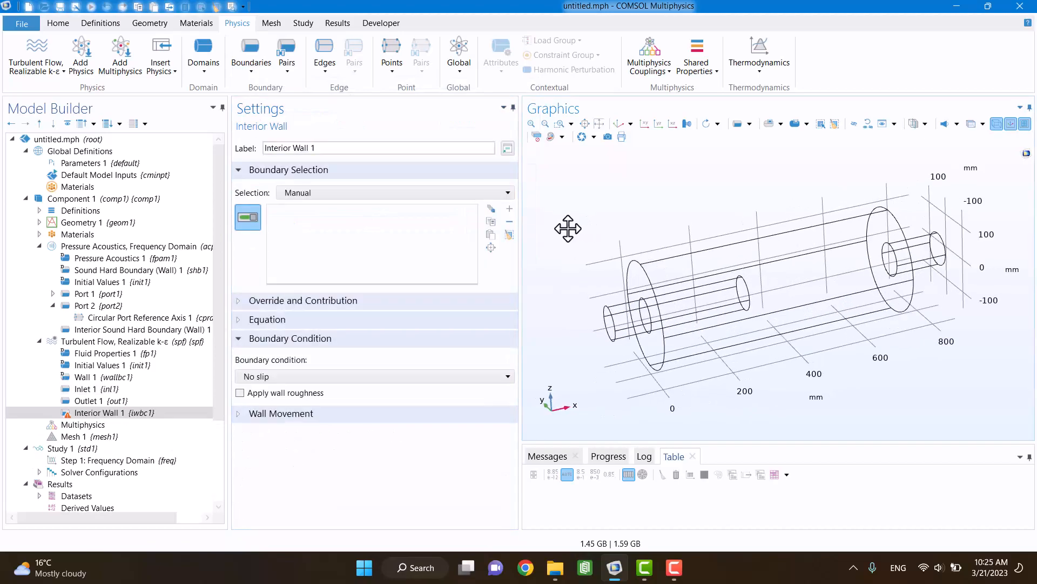
pyautogui.click(695, 290)
pyautogui.click(705, 319)
pyautogui.moveTo(709, 322); pyautogui.dragTo(767, 365)
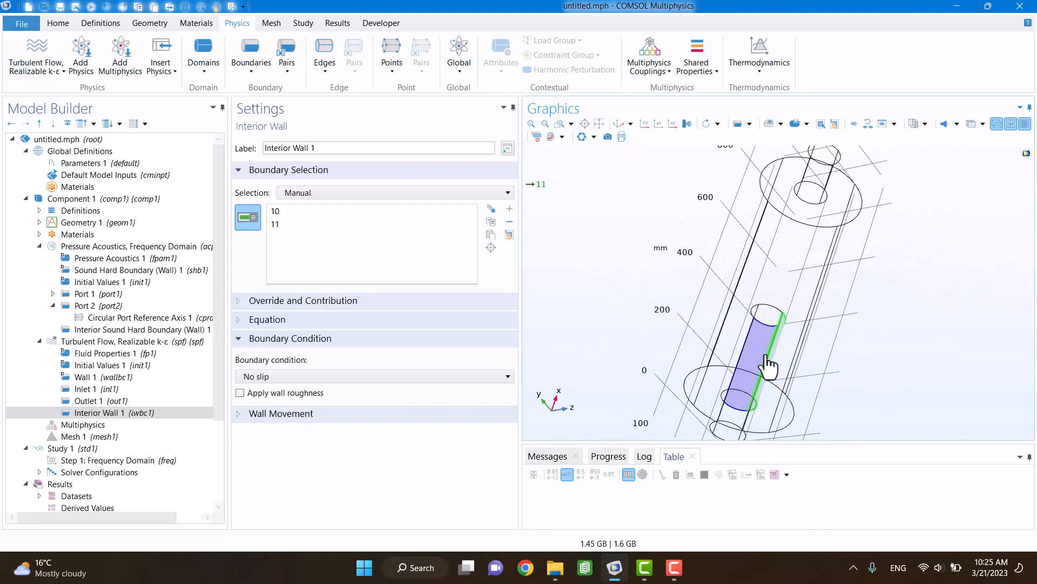
pyautogui.click(767, 365)
pyautogui.click(753, 344)
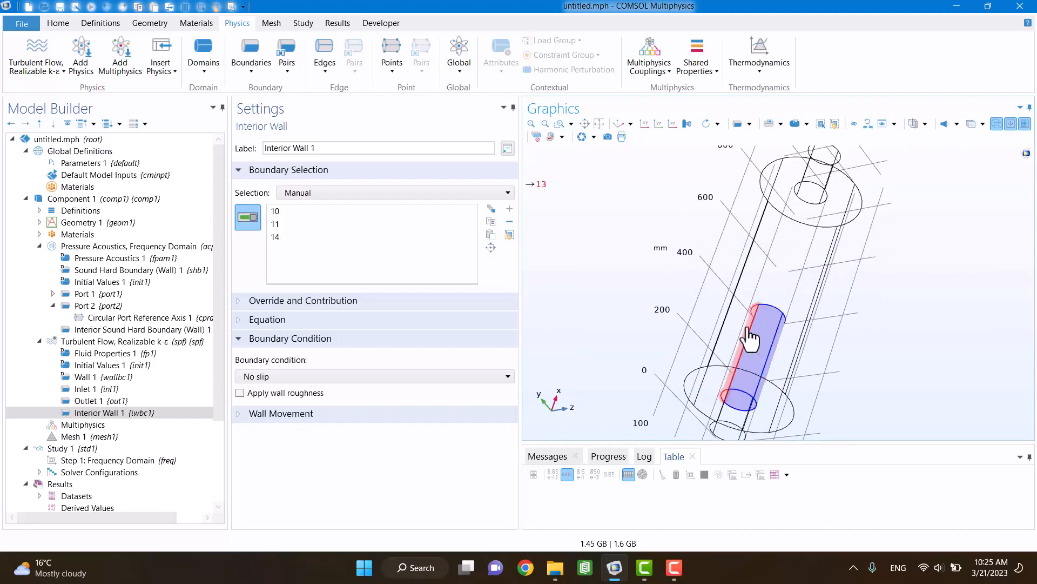
pyautogui.moveTo(697, 293); pyautogui.dragTo(643, 219)
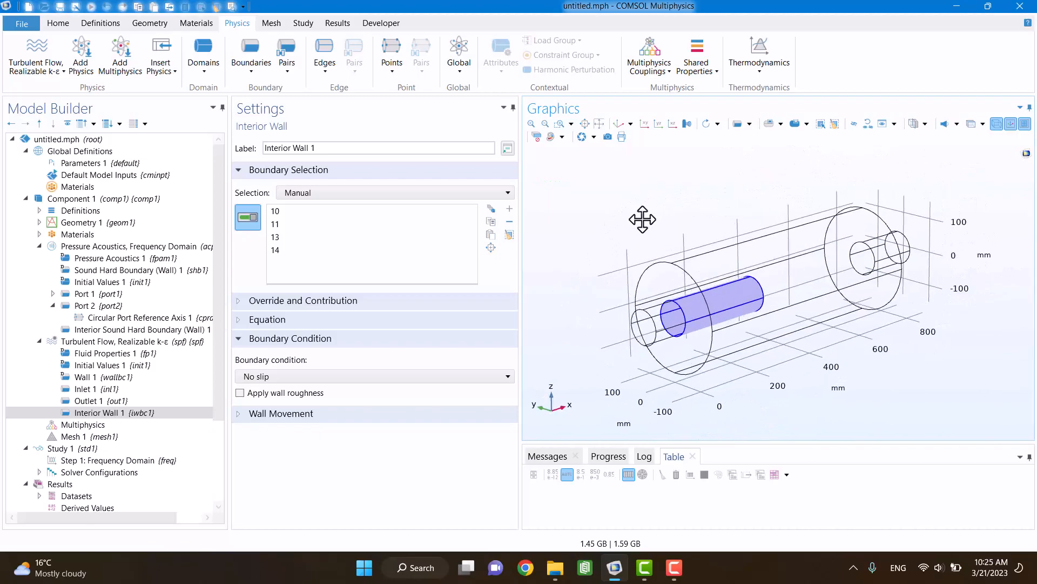
# Step: Exclude the Turbulent Flow interface from the contributors of Mesh 1 and rename the mesh "Mesh 1 acoustics"
pyautogui.click(76, 434)
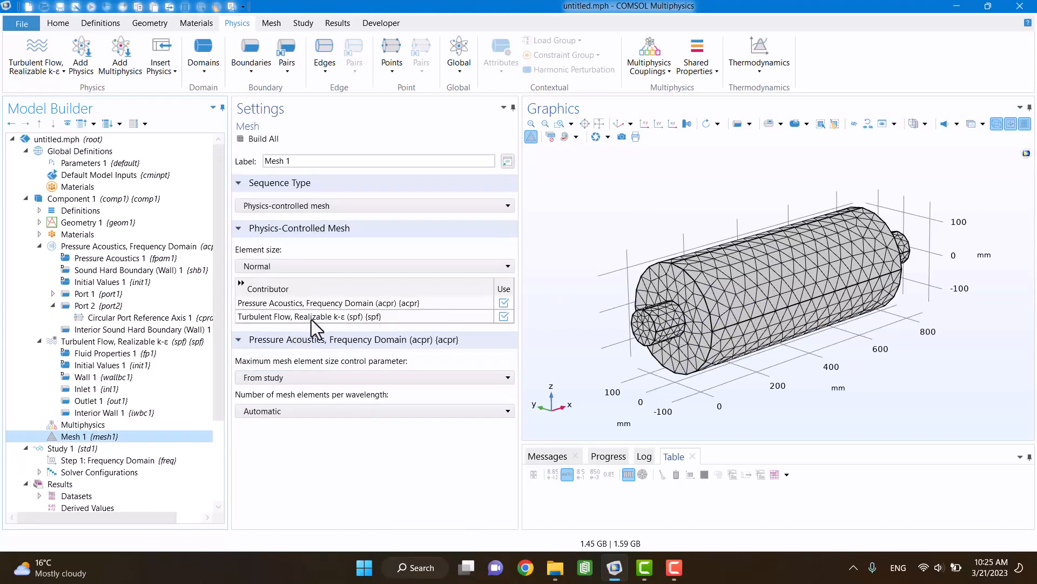
pyautogui.click(504, 316)
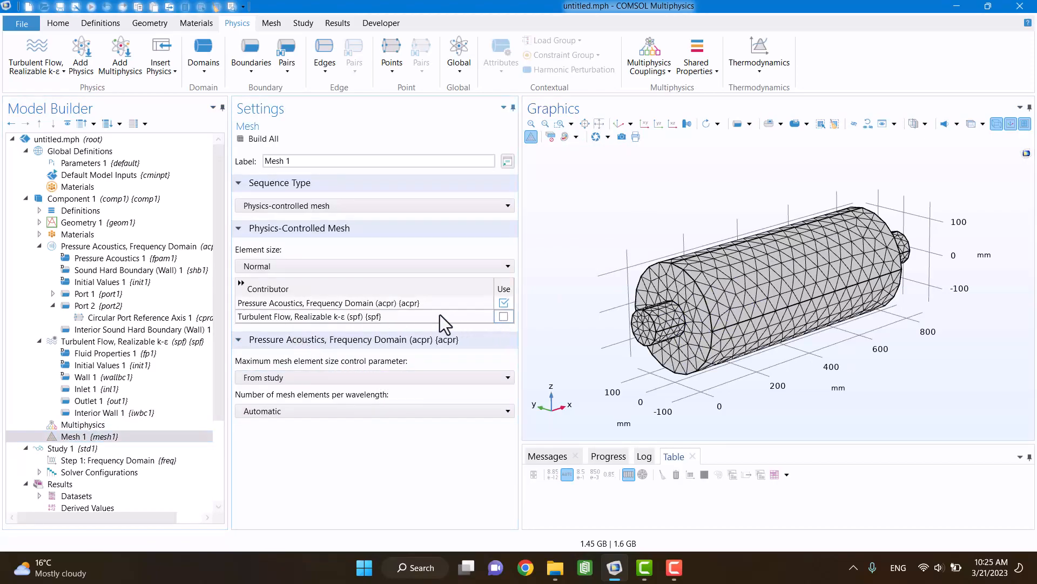
pyautogui.write('acoustics')
# Step: Add a second mesh labelled "Mesh 2 CFD", exclude Pressure Acoustics from its contributors and build it
pyautogui.click(272, 24)
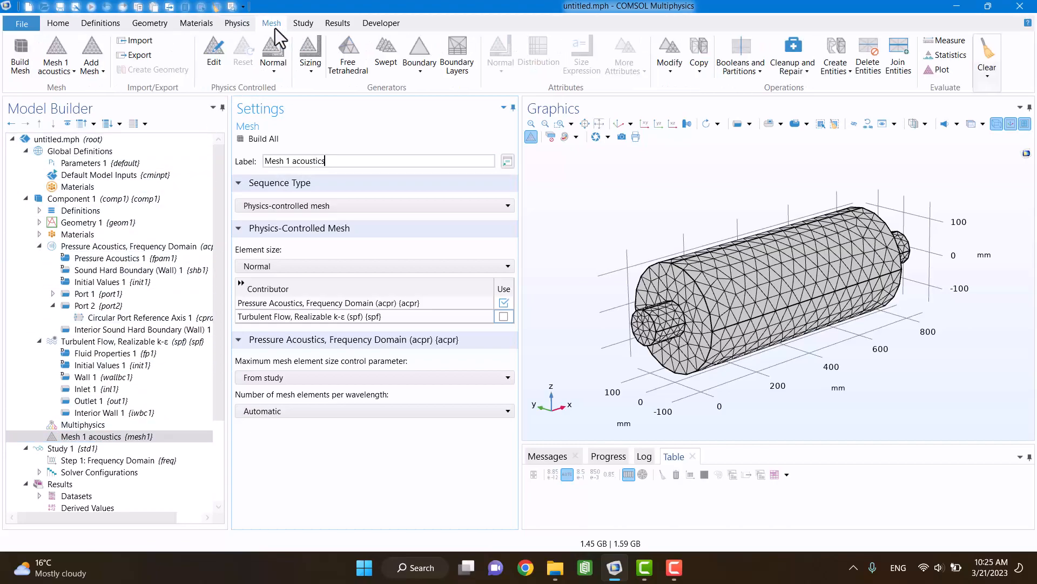
pyautogui.click(88, 43)
pyautogui.click(303, 161)
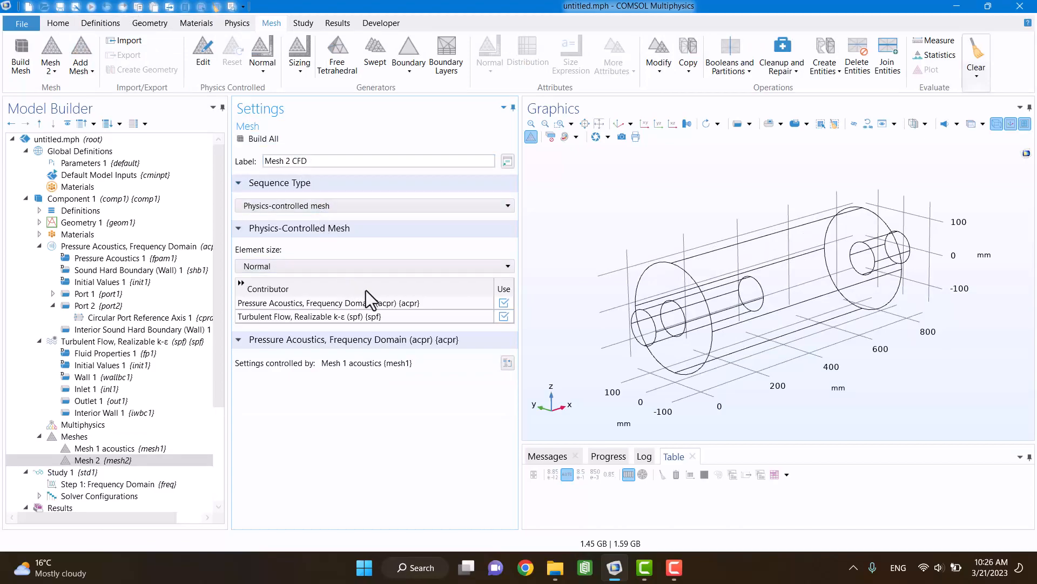
pyautogui.click(504, 303)
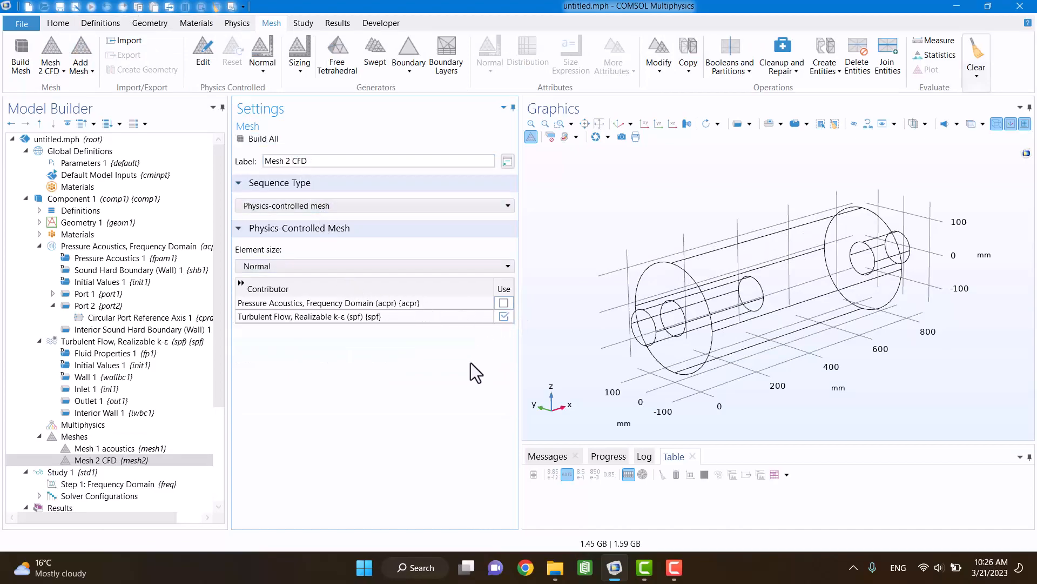
pyautogui.click(122, 459)
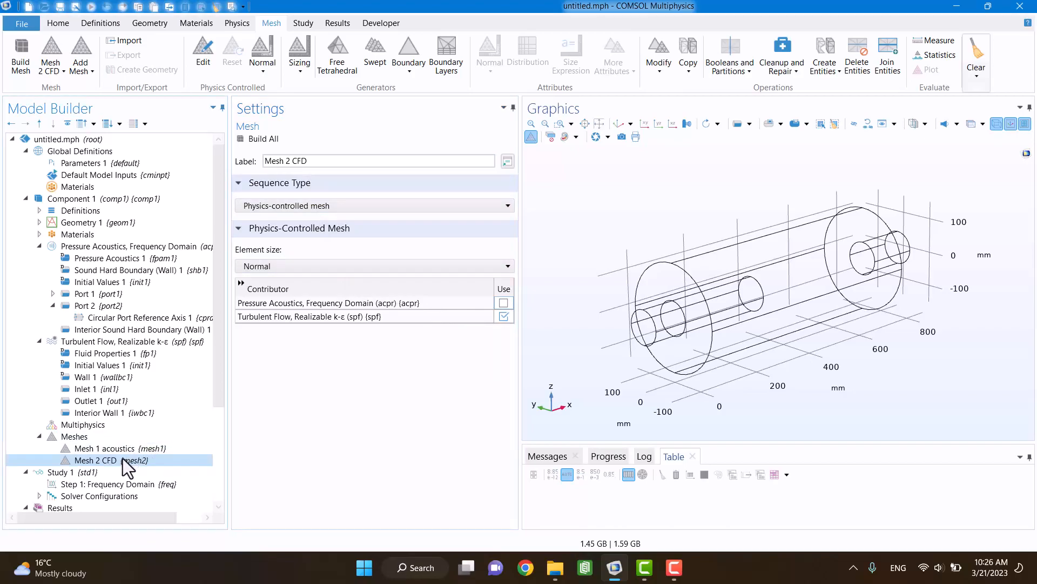
pyautogui.click(254, 139)
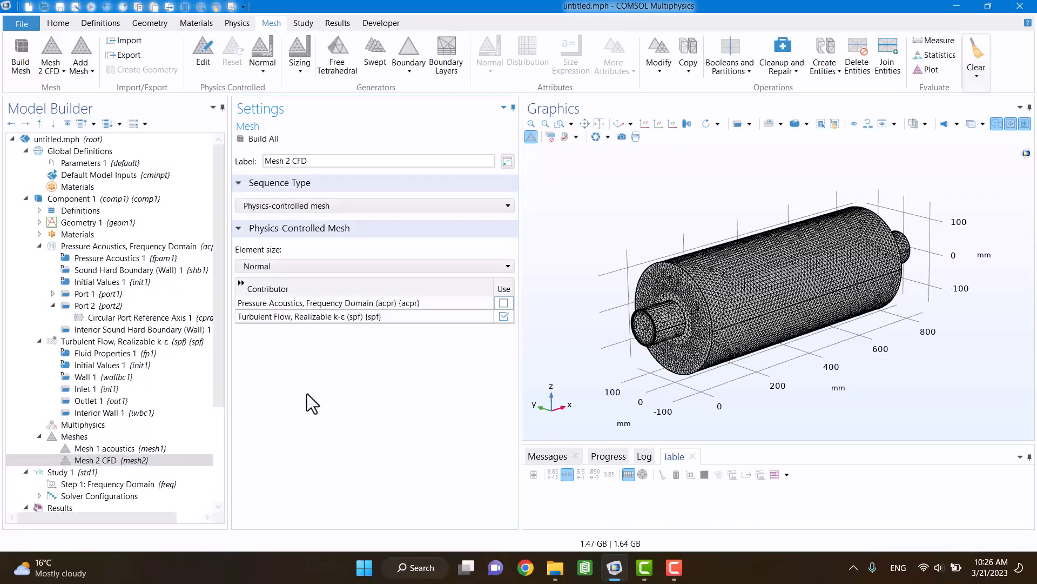
# Step: Add a Stationary study that solves only for the Turbulent Flow interface, leaving out Pressure Acoustics
pyautogui.click(292, 25)
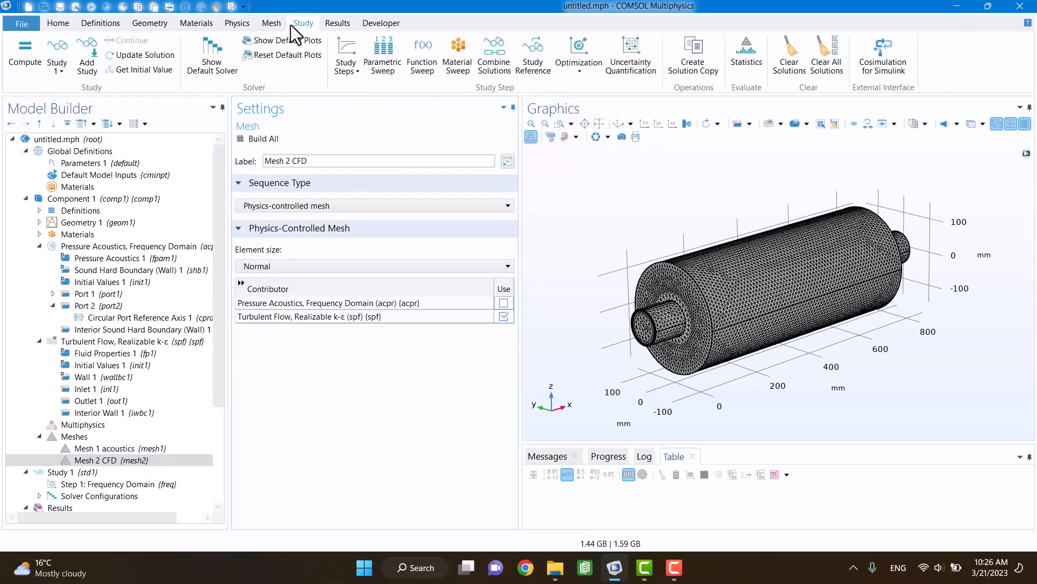
pyautogui.click(93, 56)
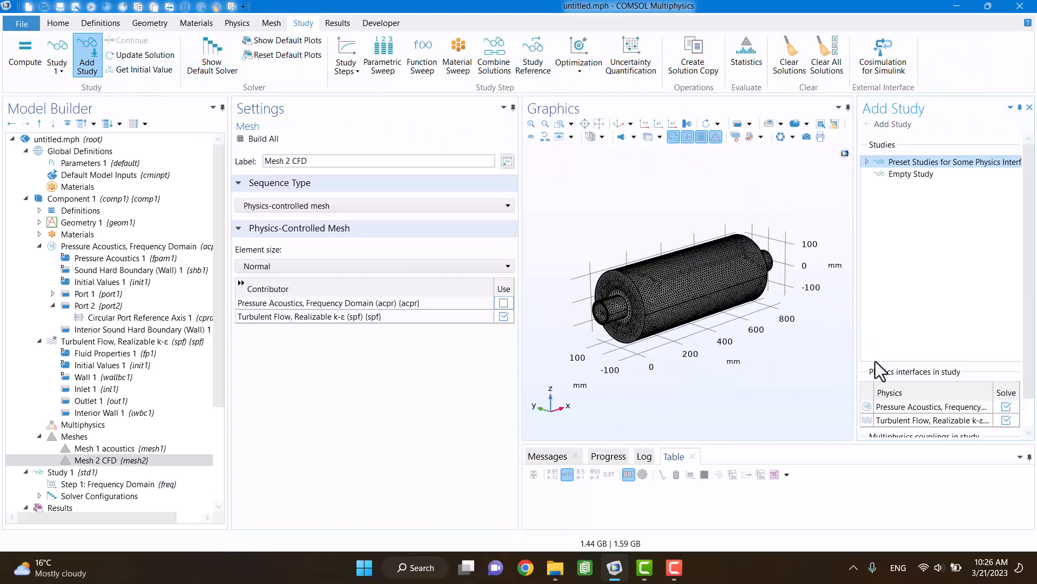
pyautogui.click(1006, 407)
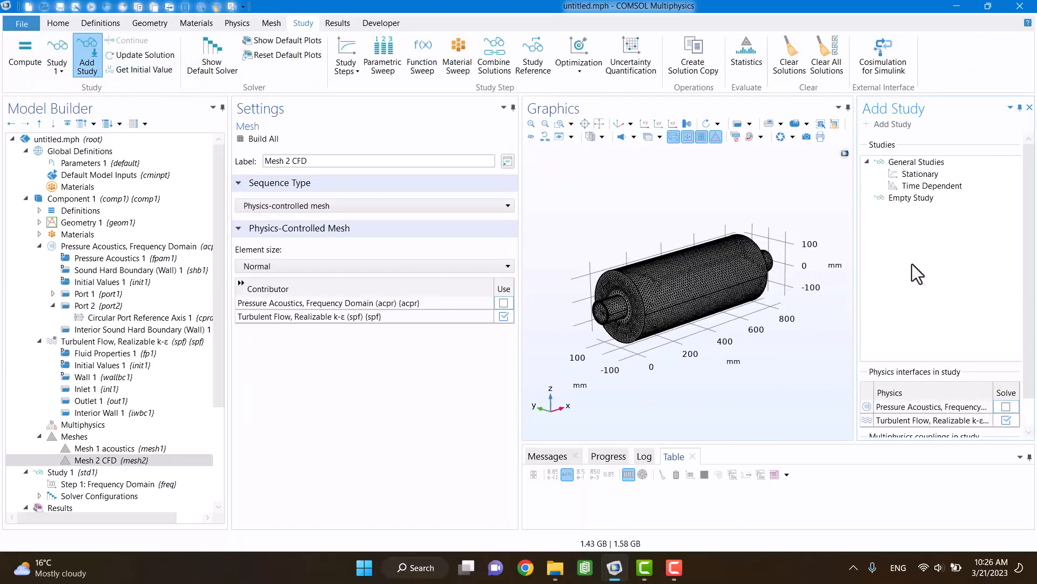
pyautogui.click(914, 174)
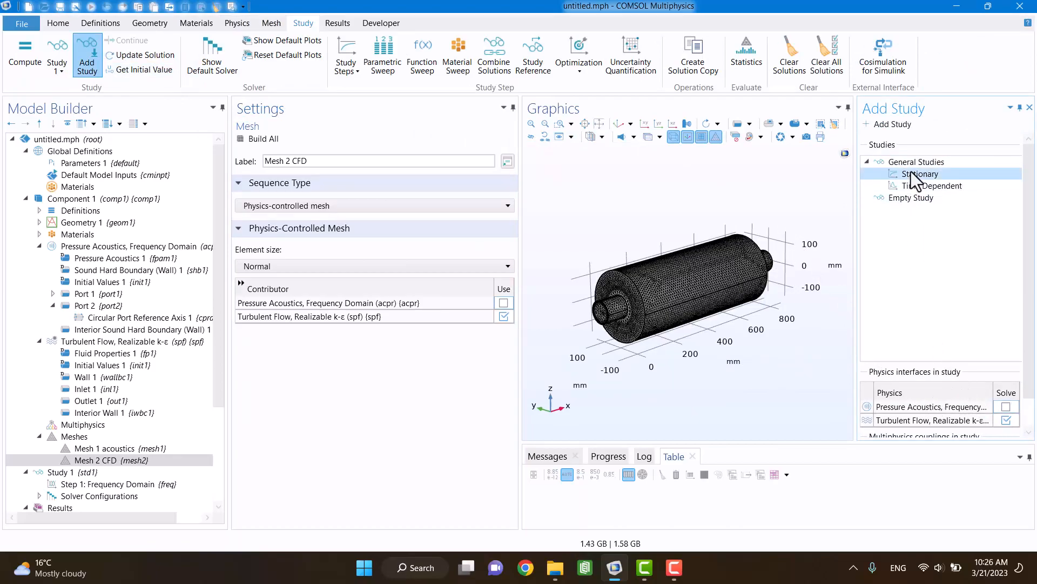
pyautogui.click(893, 123)
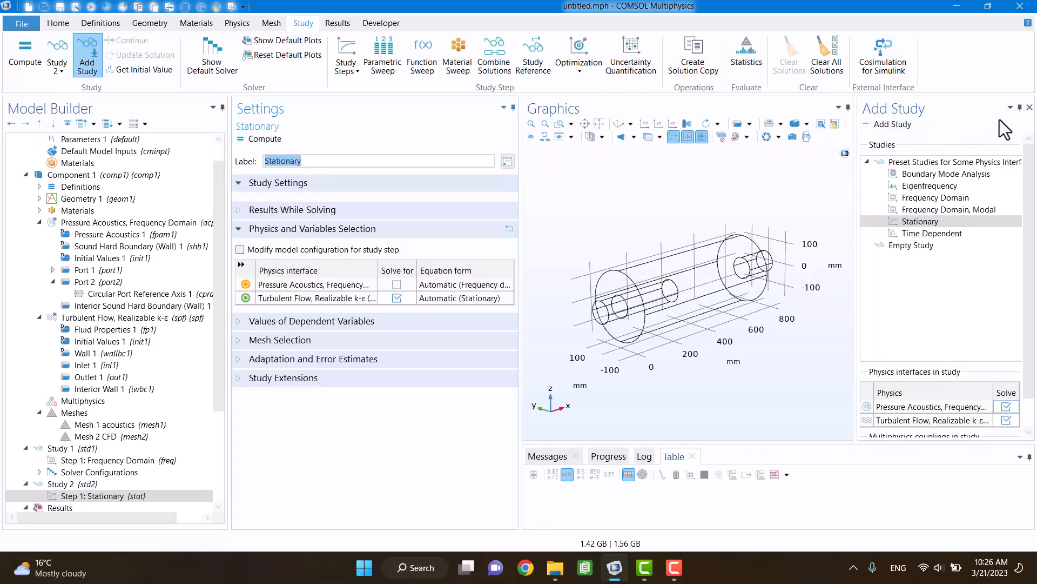
pyautogui.click(1029, 107)
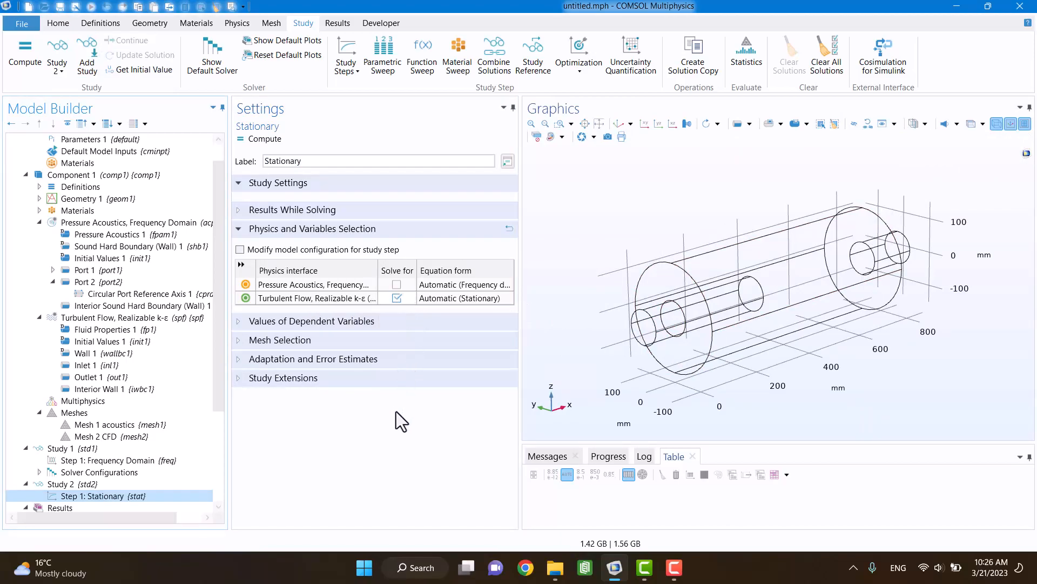
pyautogui.click(673, 567)
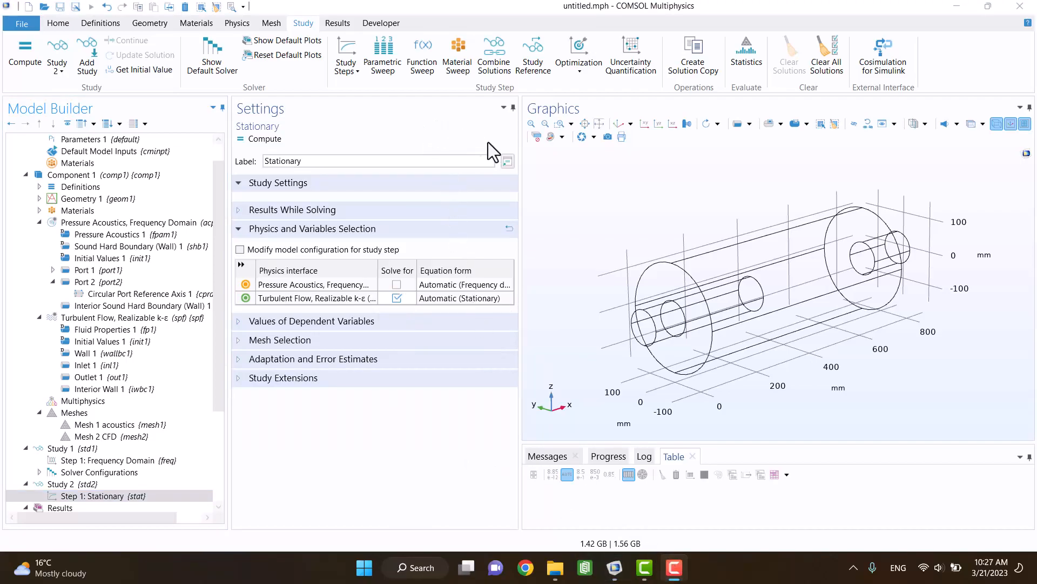
pyautogui.click(582, 193)
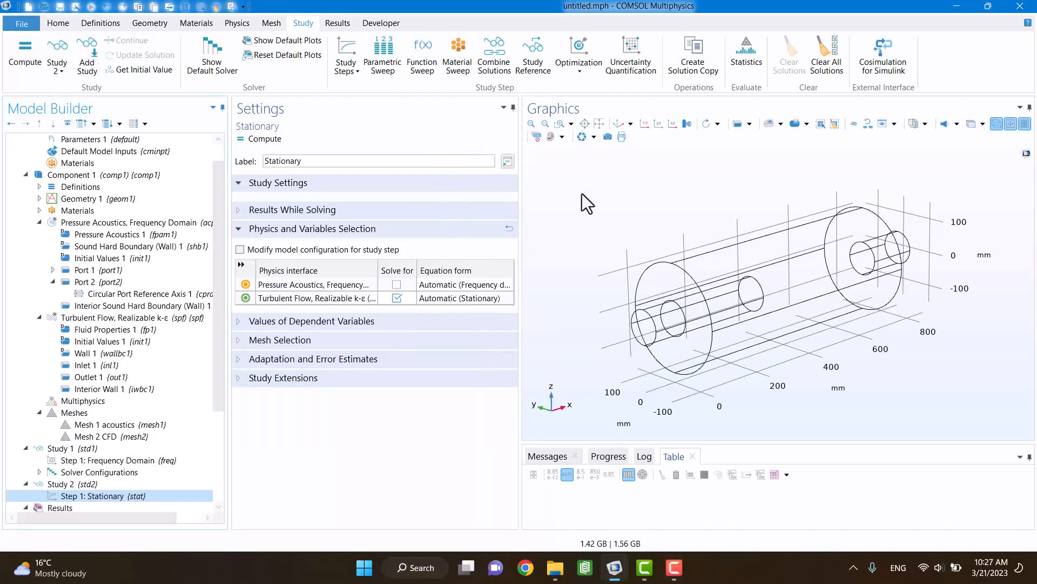
# Step: Add a face-parallel work plane to Geometry 1, based on the outer end face of the inlet pipe
pyautogui.scroll(2, 43, 225)
pyautogui.click(38, 222)
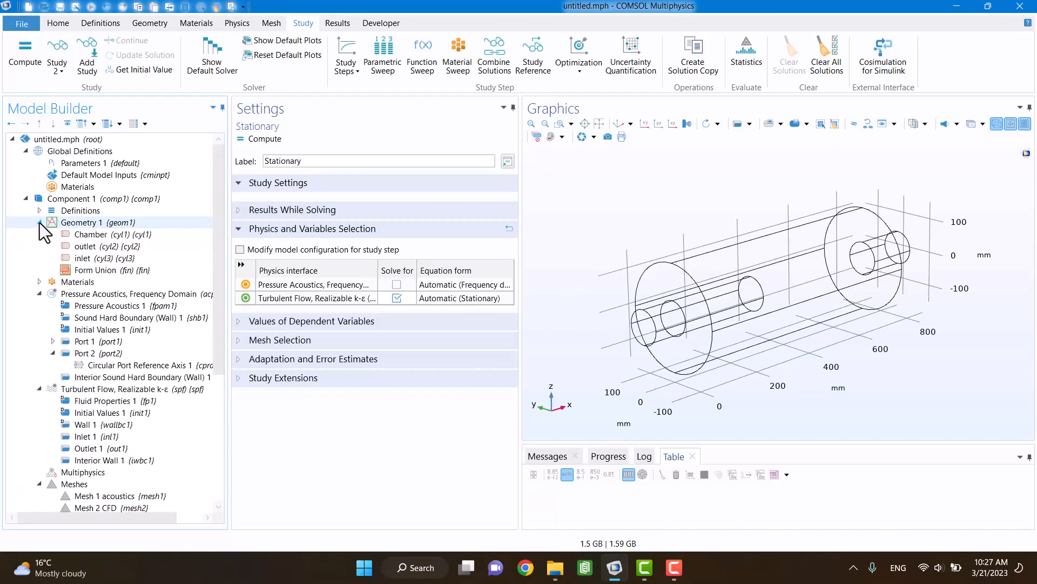
pyautogui.click(80, 224)
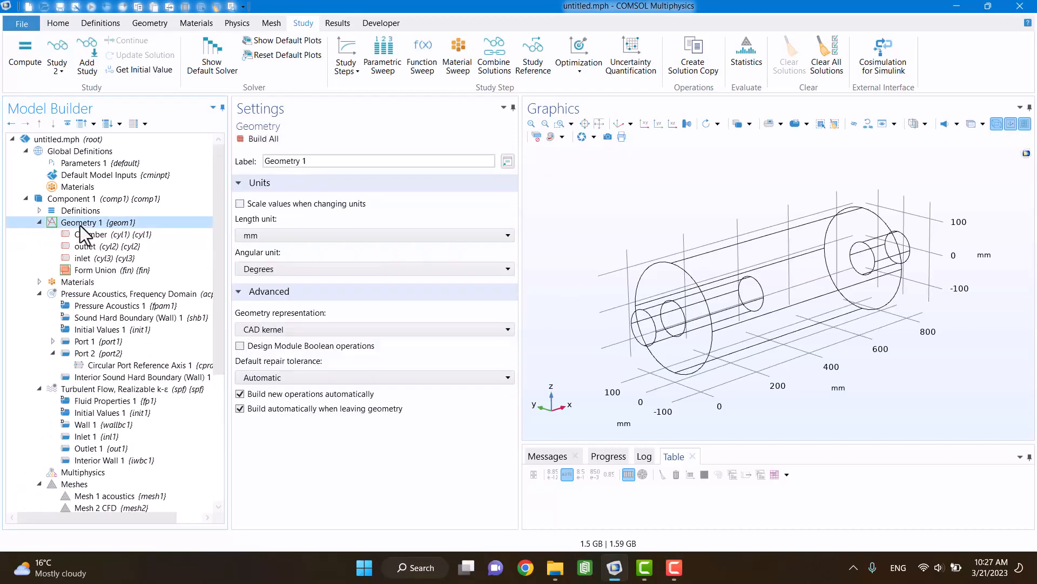
pyautogui.click(164, 25)
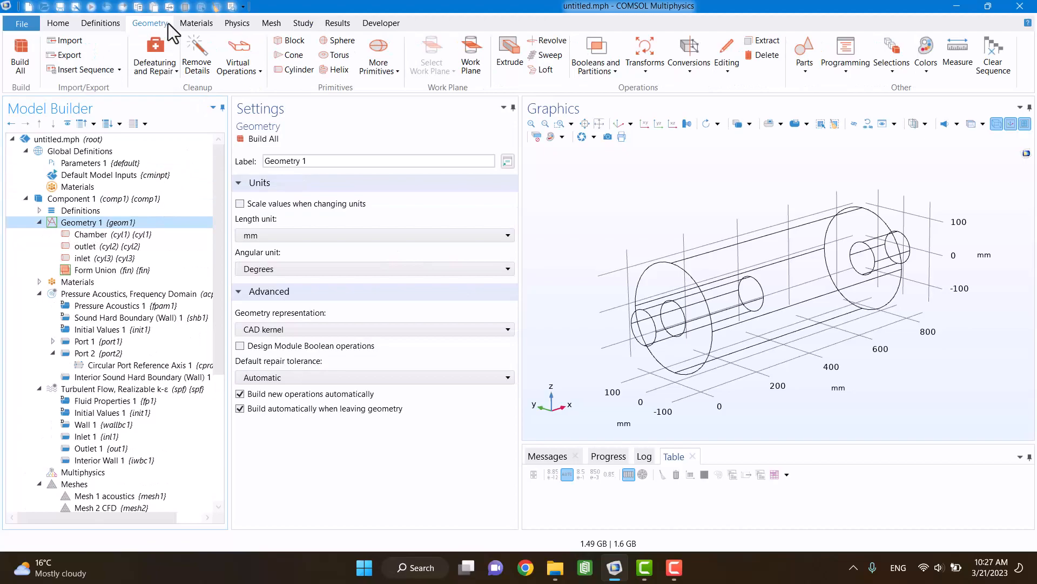
pyautogui.click(470, 59)
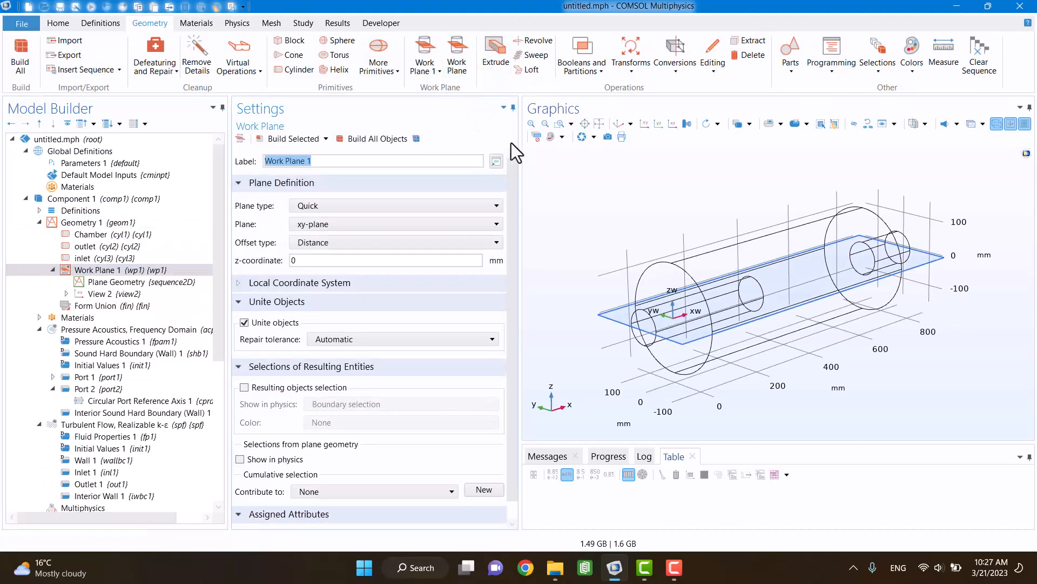
pyautogui.click(364, 202)
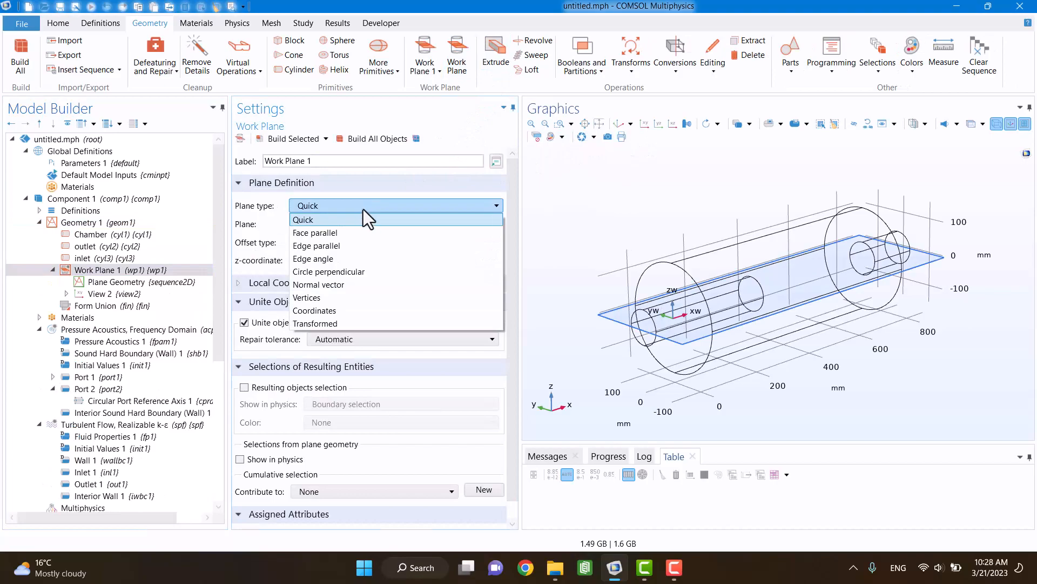
pyautogui.click(357, 228)
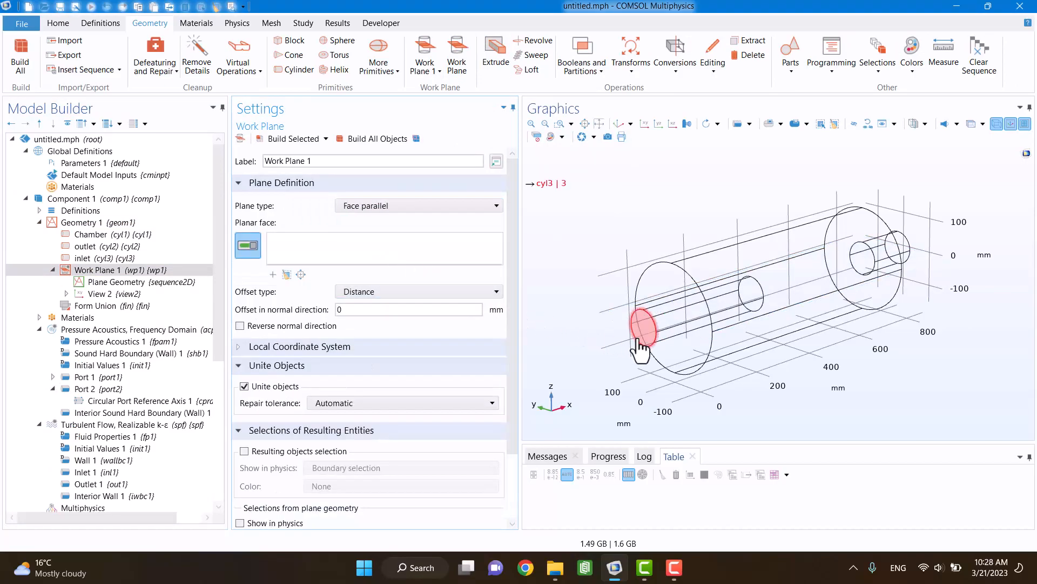
pyautogui.click(626, 340)
# Step: Offset the inlet work plane by 10 mm and reverse its normal direction so it moves into the pipe
pyautogui.scroll(2, 600, 375)
pyautogui.click(381, 309)
pyautogui.write('10')
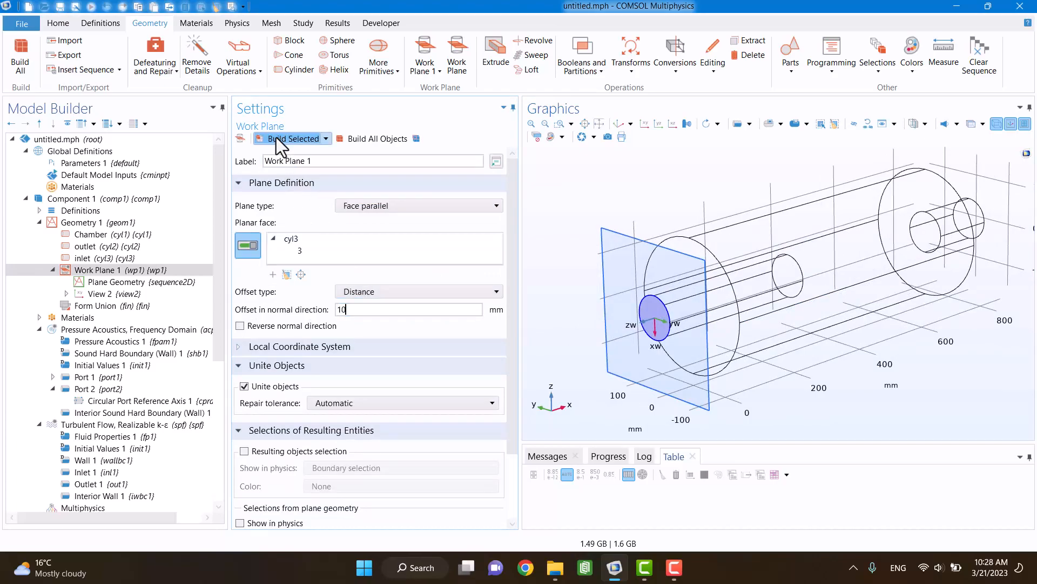
pyautogui.click(295, 139)
pyautogui.click(239, 326)
pyautogui.scroll(2, 636, 223)
pyautogui.moveTo(625, 227); pyautogui.dragTo(589, 232)
pyautogui.scroll(-2, 600, 259)
pyautogui.moveTo(602, 270); pyautogui.dragTo(587, 276)
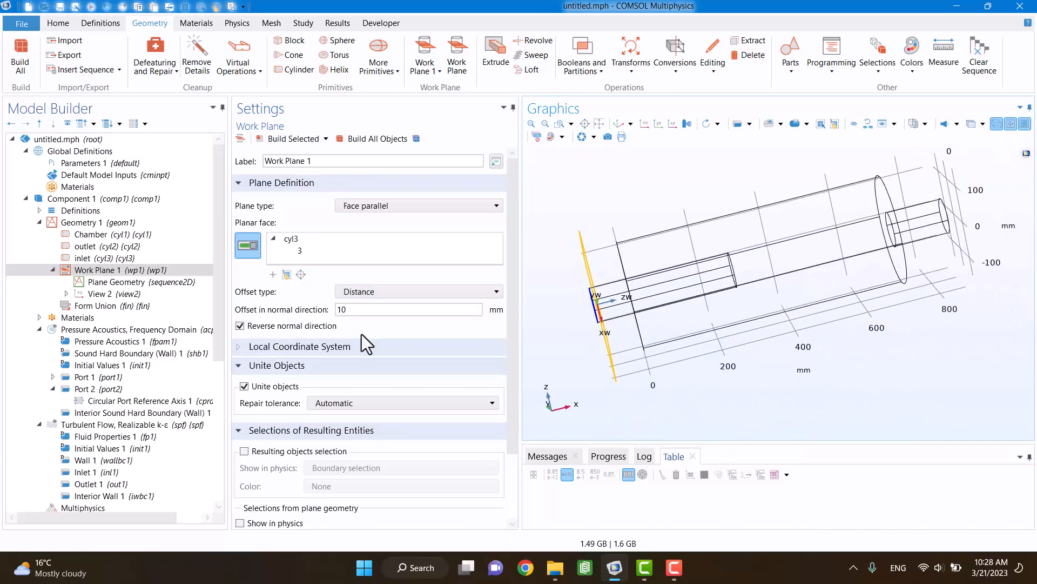
# Step: Try a 40 mm offset for the inlet work plane, and settle on 30 mm
pyautogui.doubleClick(358, 309)
pyautogui.write('40')
pyautogui.click(294, 139)
pyautogui.doubleClick(373, 311)
pyautogui.write('30')
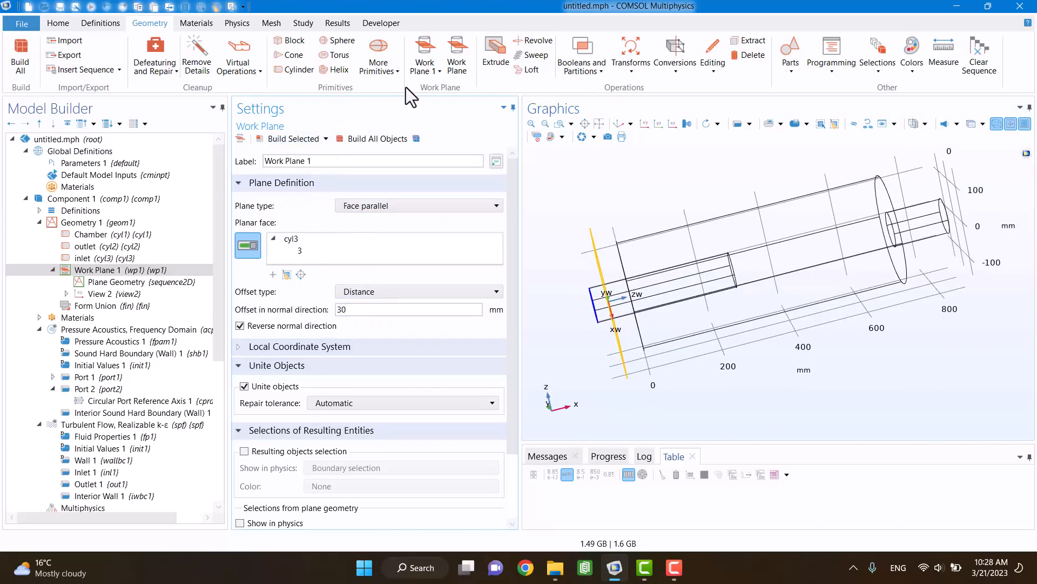
# Step: Duplicate Work Plane 1, set the copy's offset in the normal direction to 60 mm and build all objects
pyautogui.rightClick(128, 271)
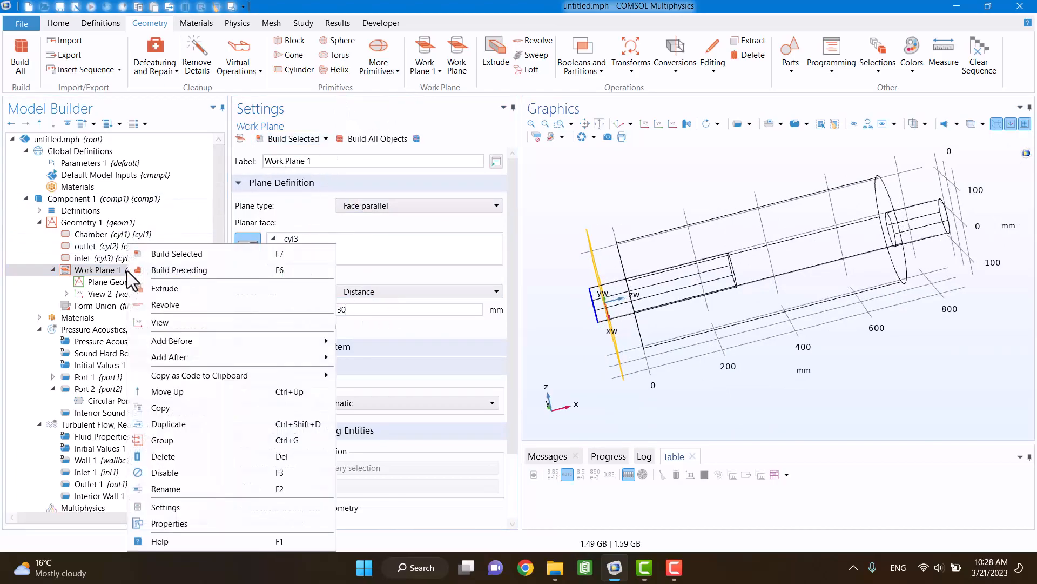
pyautogui.click(173, 418)
pyautogui.doubleClick(363, 309)
pyautogui.write('60')
pyautogui.click(376, 139)
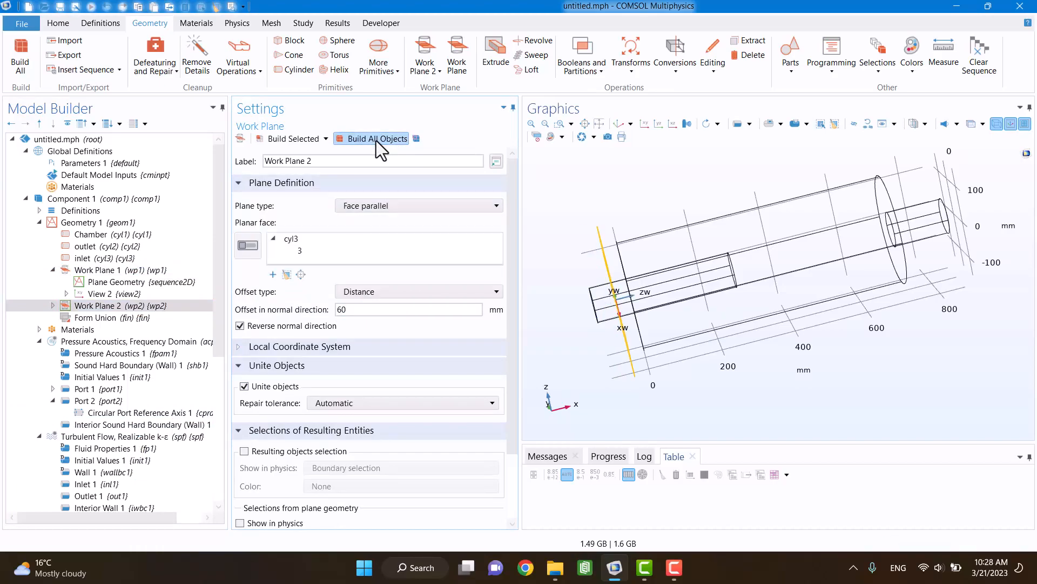
# Step: Partition the inlet cylinder cyl3 with Work Plane 1 and build all objects
pyautogui.click(148, 270)
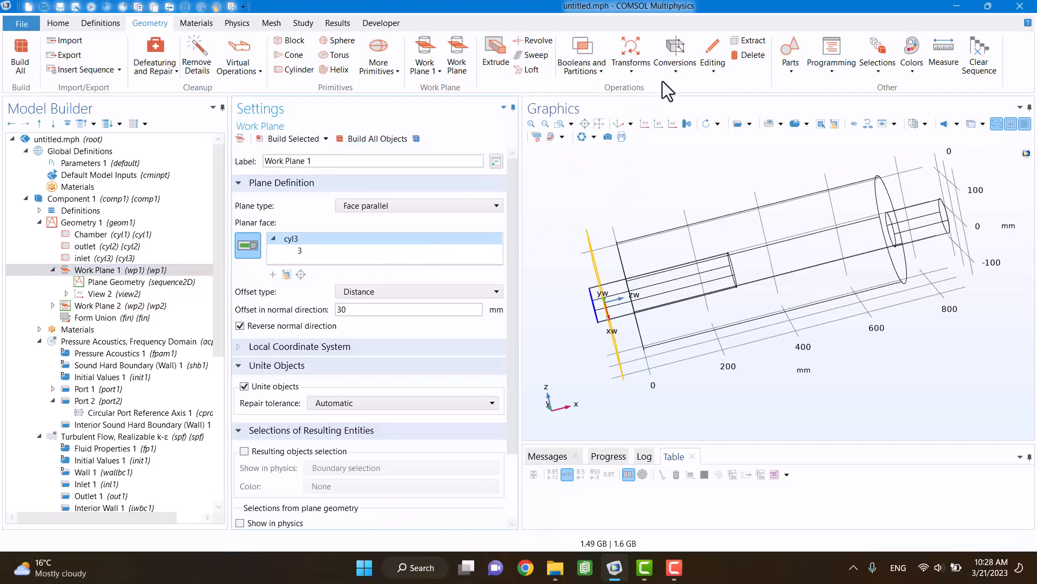
pyautogui.click(598, 66)
pyautogui.click(604, 150)
pyautogui.click(607, 295)
pyautogui.click(414, 319)
pyautogui.click(389, 346)
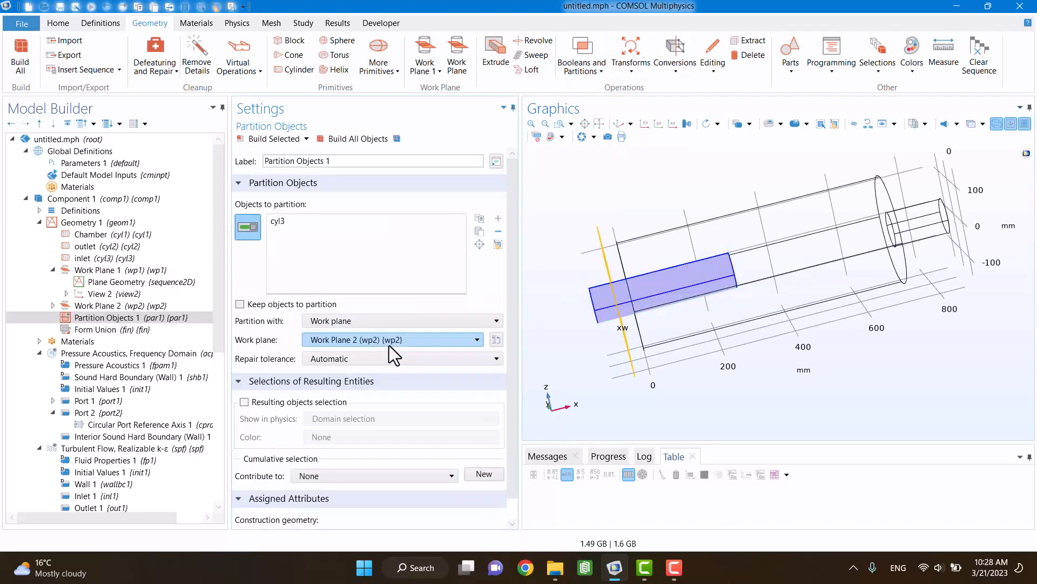
pyautogui.click(354, 345)
pyautogui.click(348, 357)
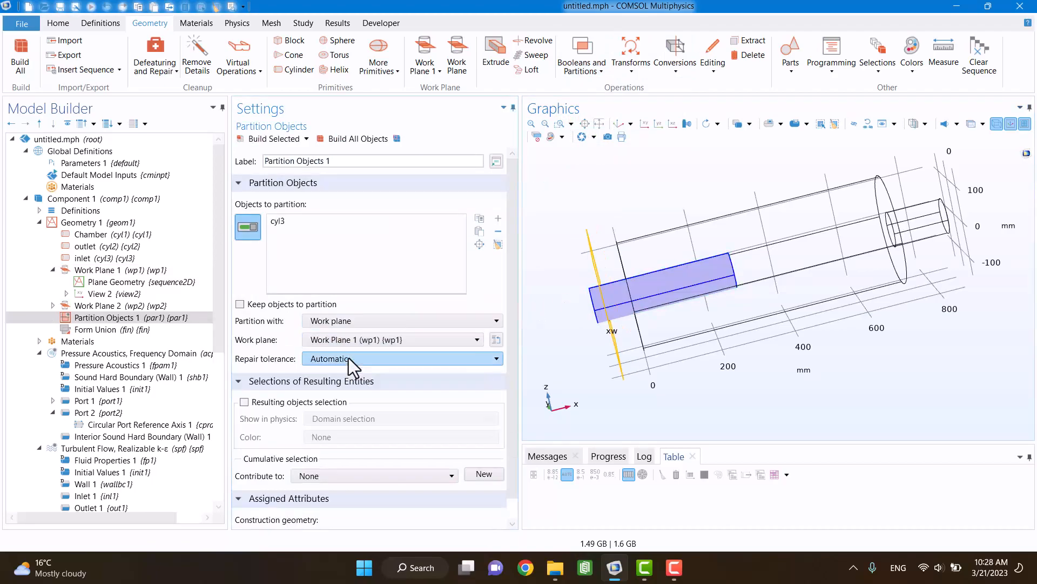
pyautogui.click(331, 138)
# Step: Partition the already split inlet pipe par1 with Work Plane 2 and build all objects
pyautogui.click(572, 59)
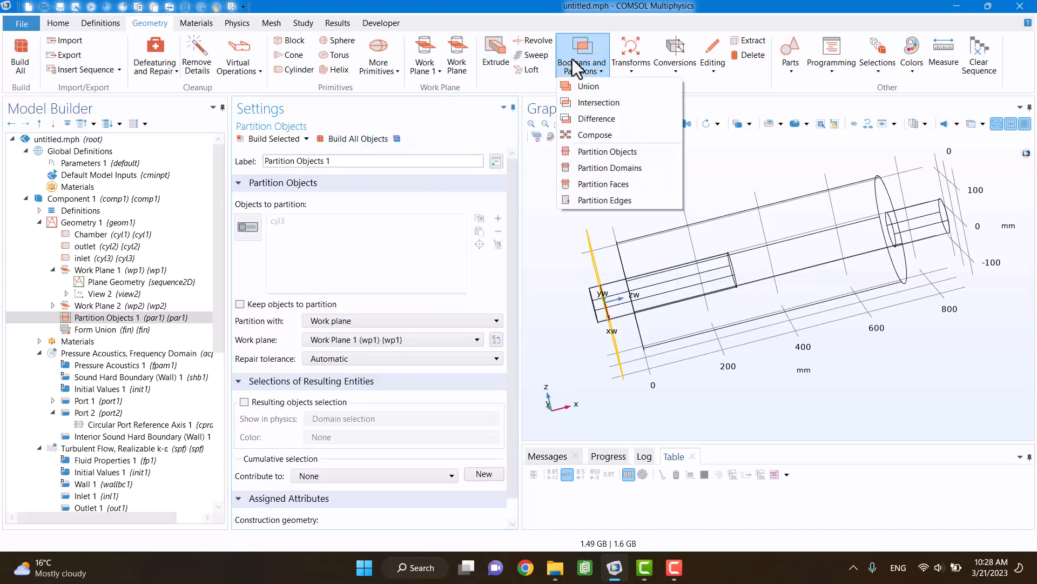
pyautogui.click(595, 152)
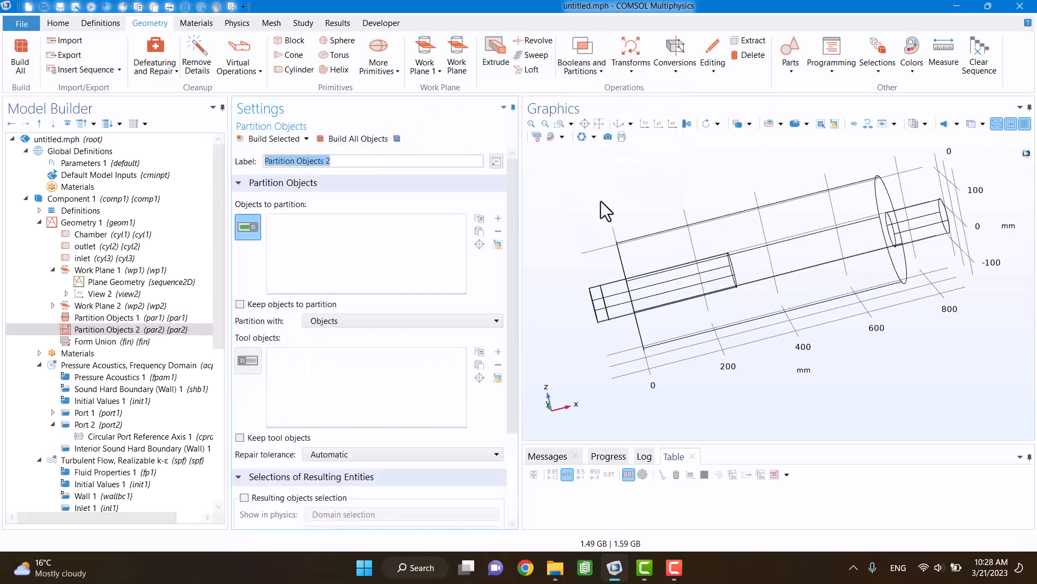
pyautogui.click(613, 282)
pyautogui.click(368, 320)
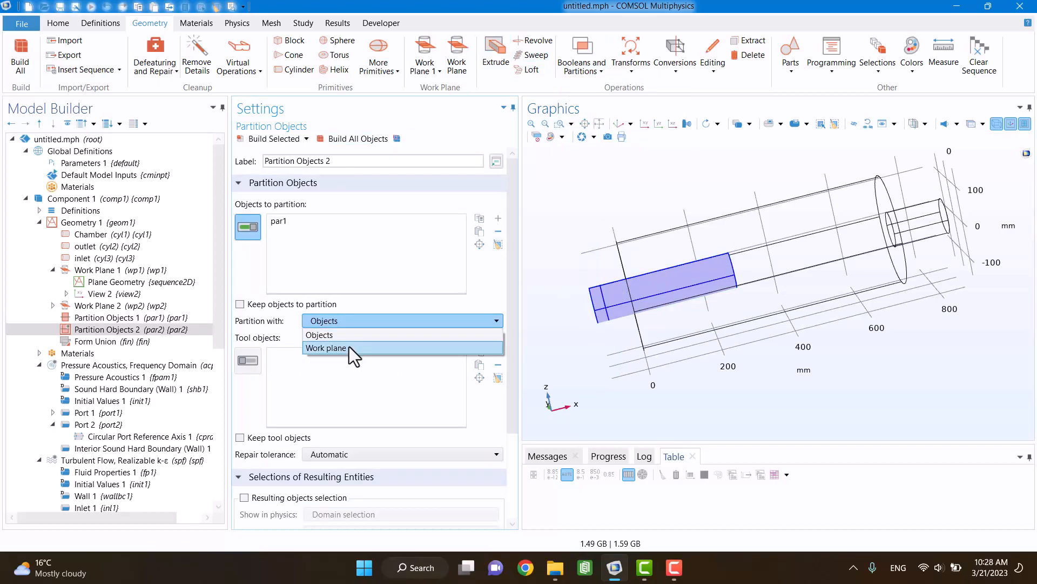
pyautogui.click(349, 348)
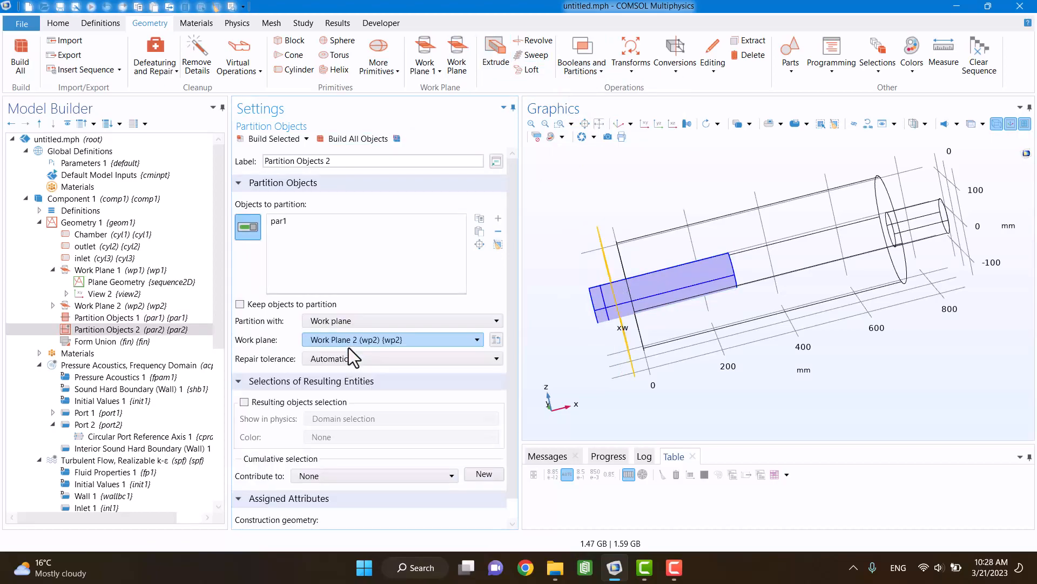
pyautogui.click(344, 139)
# Step: Add a face-parallel work plane on the outlet pipe's outer end face, offset 30 mm with the normal direction reversed
pyautogui.scroll(-2, 589, 205)
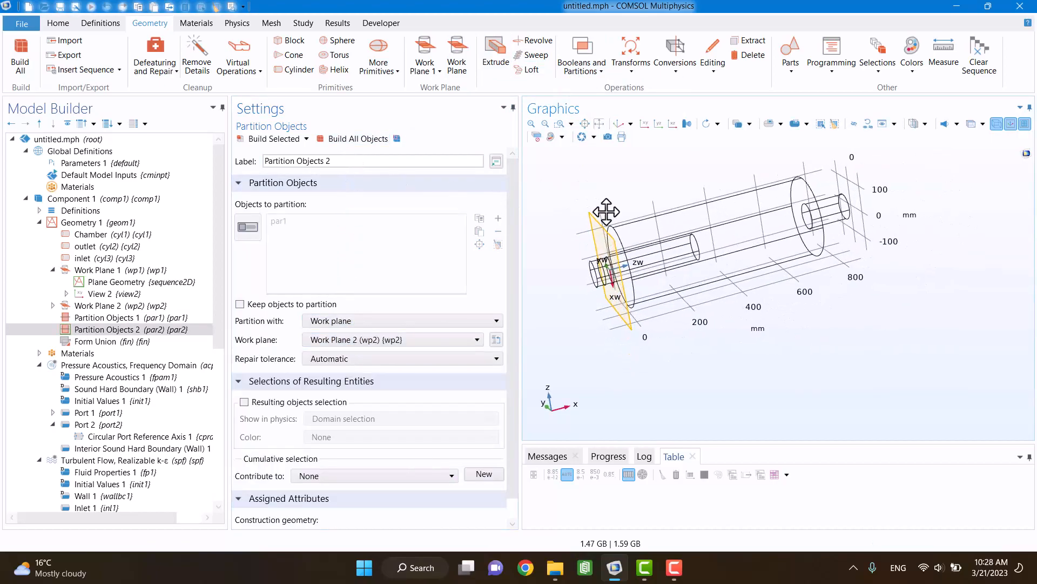
pyautogui.moveTo(646, 202); pyautogui.dragTo(581, 233, button='right')
pyautogui.moveTo(659, 220); pyautogui.dragTo(588, 178)
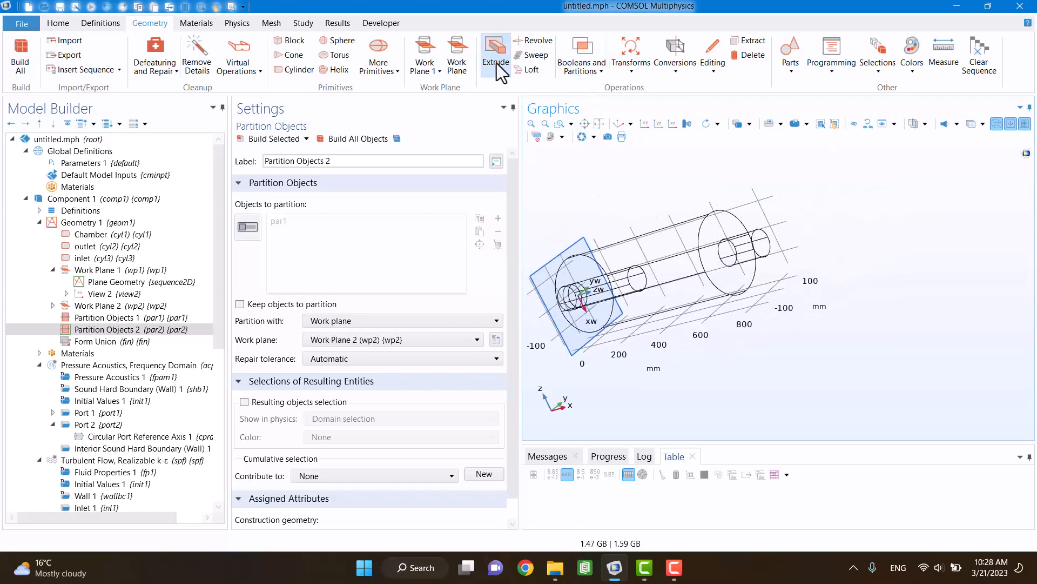
pyautogui.click(457, 54)
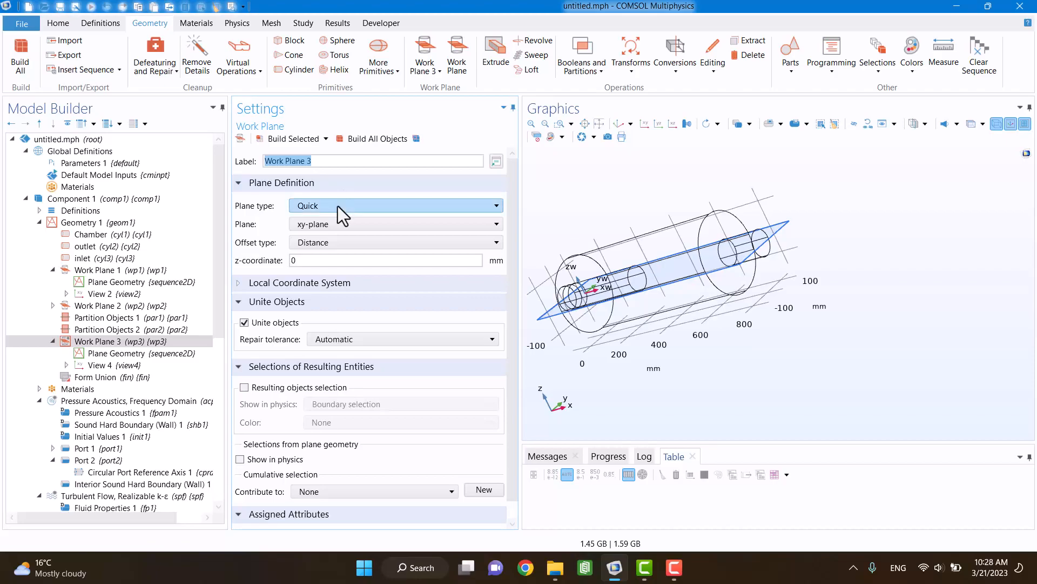
pyautogui.click(338, 206)
pyautogui.click(338, 228)
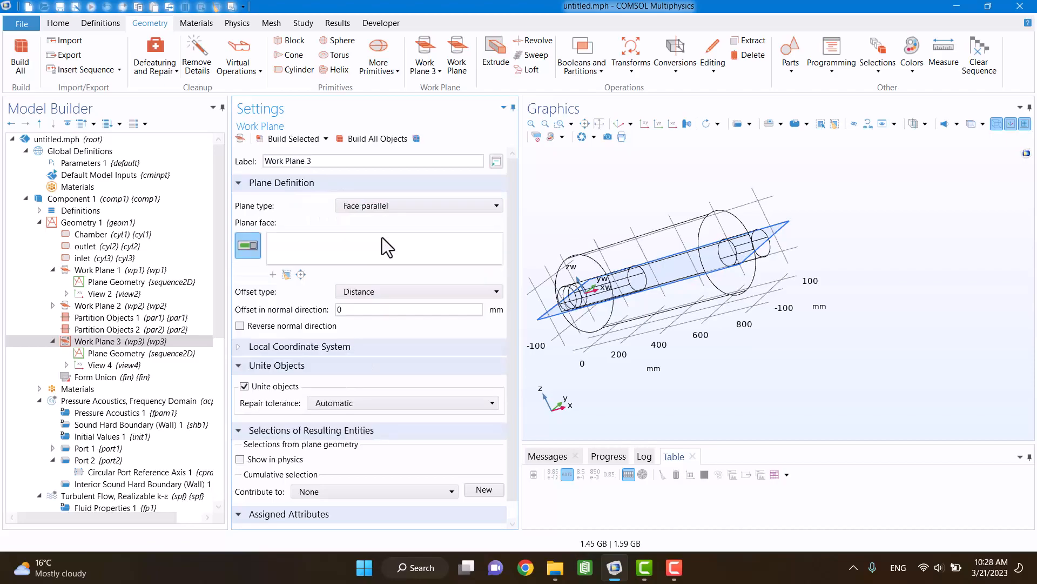
pyautogui.click(770, 256)
pyautogui.scroll(2, 732, 355)
pyautogui.click(361, 309)
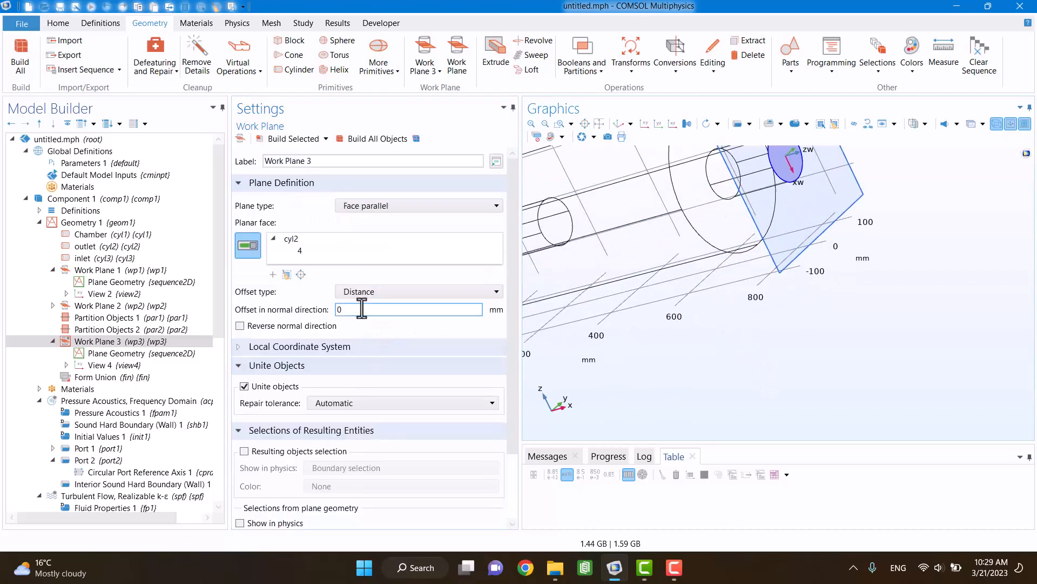
pyautogui.write('30')
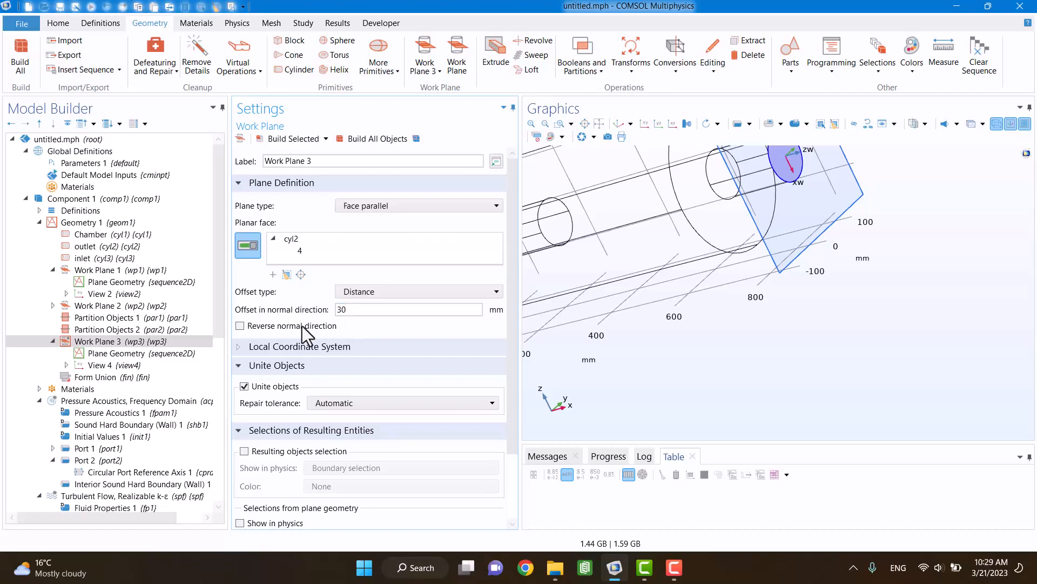
pyautogui.click(254, 326)
pyautogui.moveTo(764, 313); pyautogui.dragTo(793, 306)
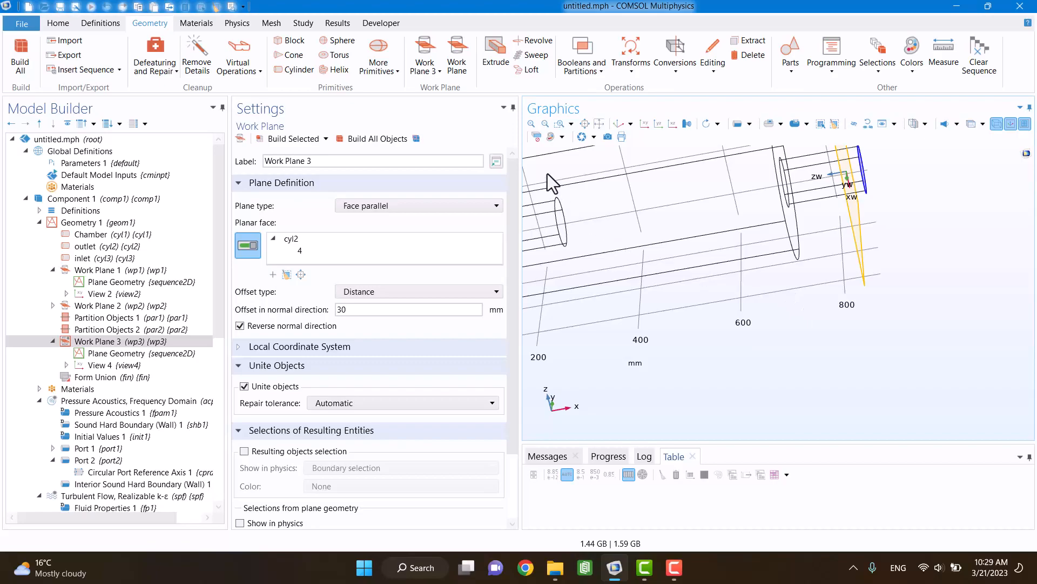
# Step: Duplicate Work Plane 3, set the copy's offset in the normal direction to 60 mm and build all objects
pyautogui.rightClick(128, 340)
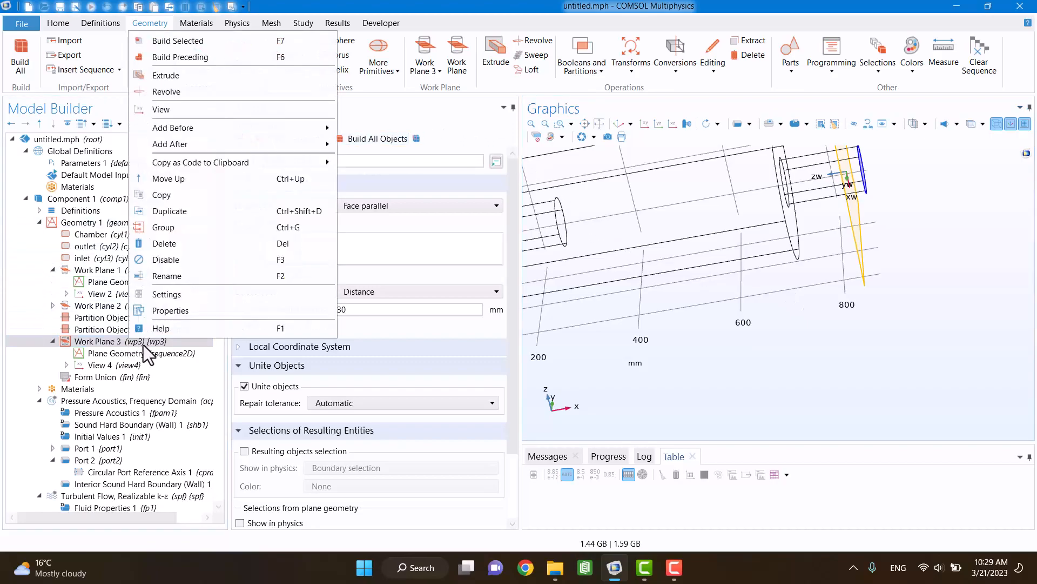
pyautogui.click(153, 211)
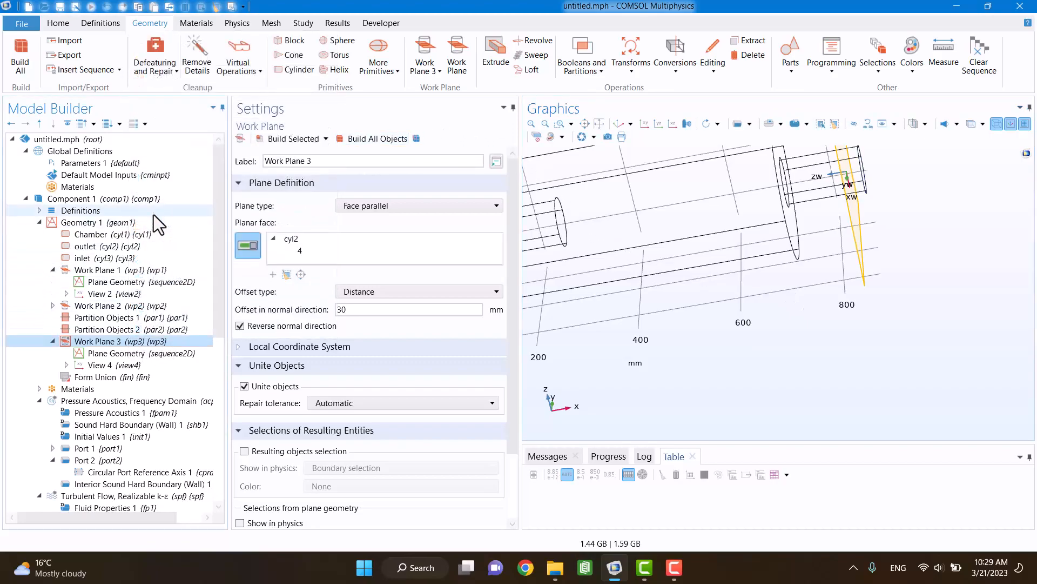
pyautogui.click(356, 309)
pyautogui.doubleClick(356, 309)
pyautogui.write('60')
pyautogui.click(372, 138)
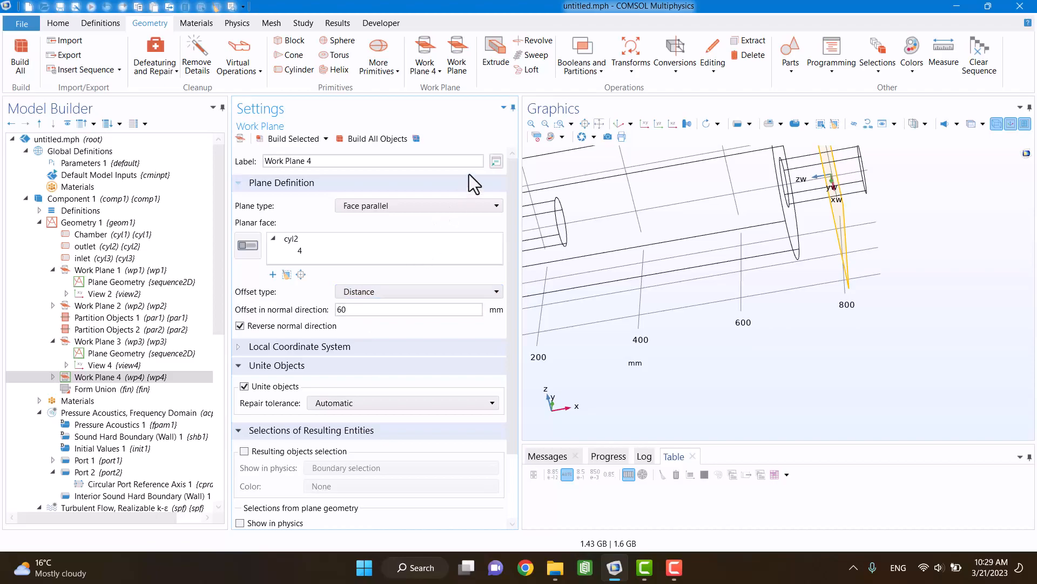
# Step: Partition the outlet cylinder cyl2 with Work Plane 4 and build all objects
pyautogui.click(586, 74)
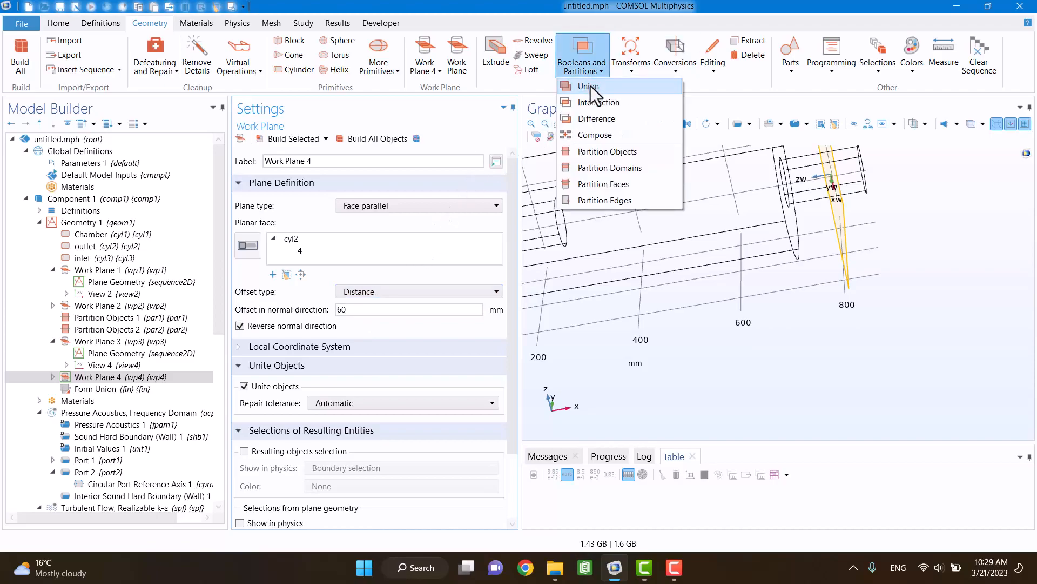
pyautogui.click(605, 152)
pyautogui.click(813, 167)
pyautogui.click(368, 326)
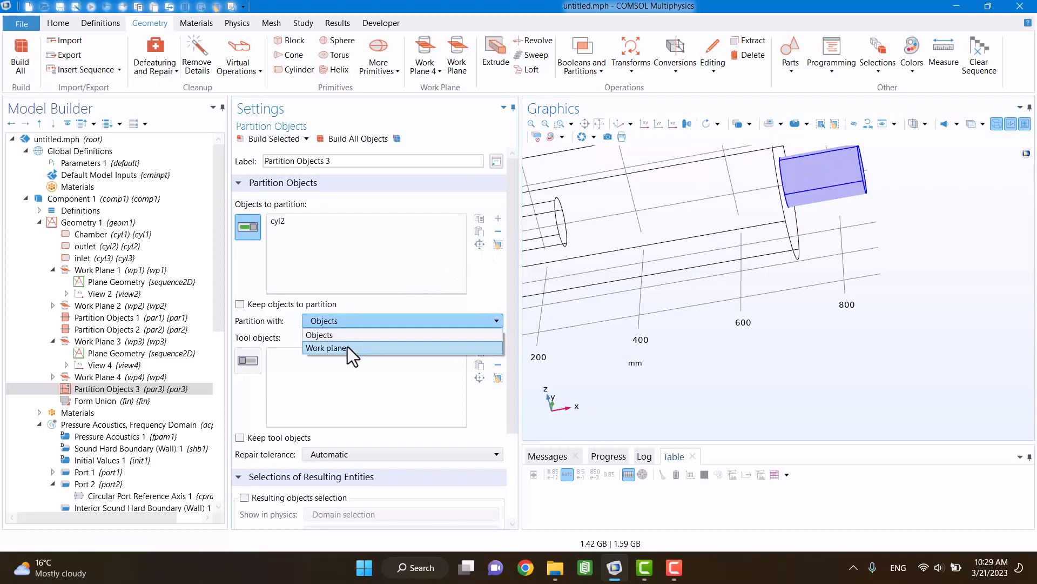
pyautogui.click(348, 346)
pyautogui.click(330, 141)
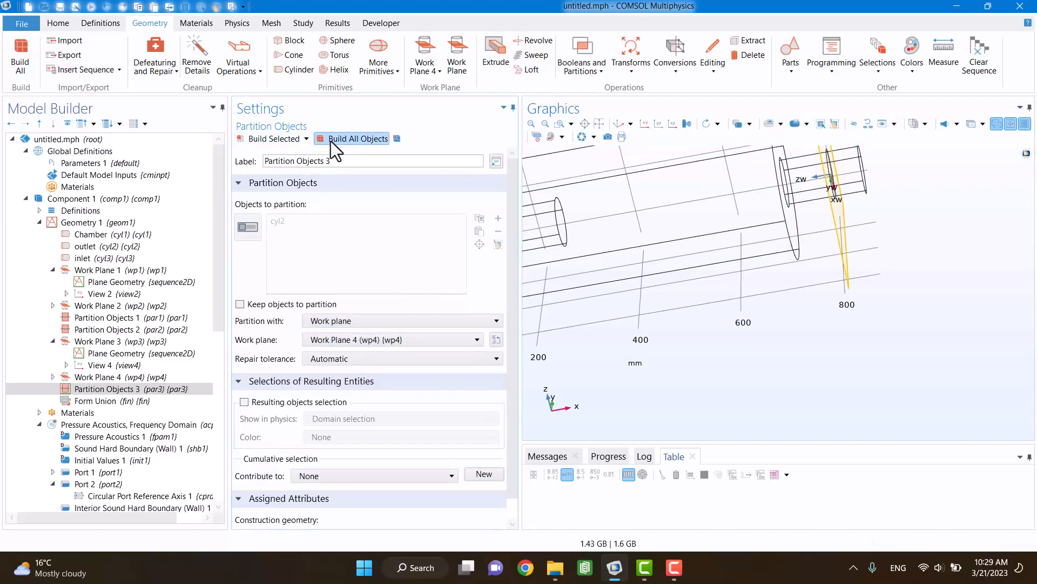
# Step: Partition the already split outlet pipe par3 with Work Plane 3 and build all objects
pyautogui.click(582, 73)
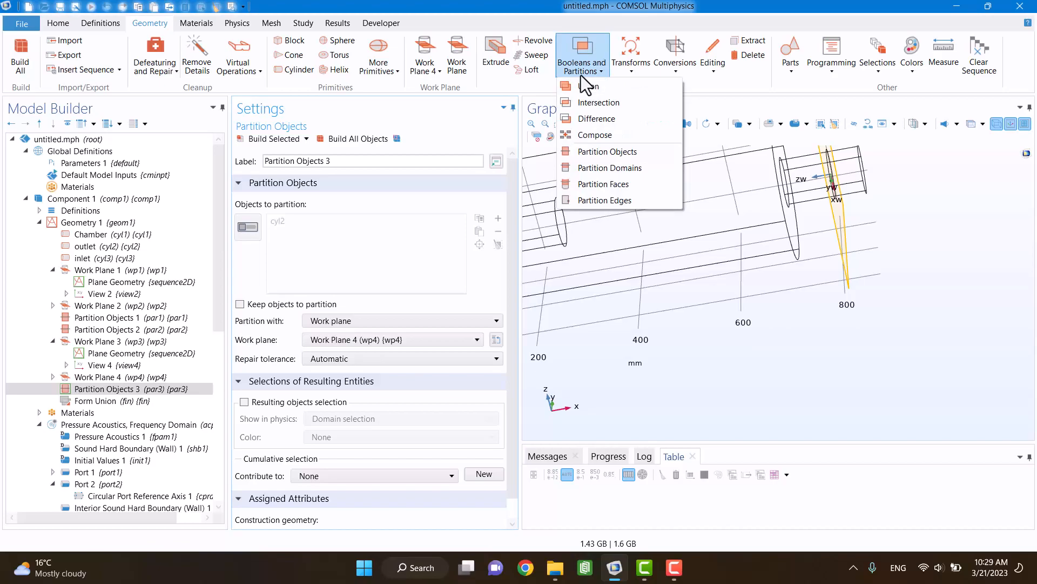
pyautogui.click(652, 154)
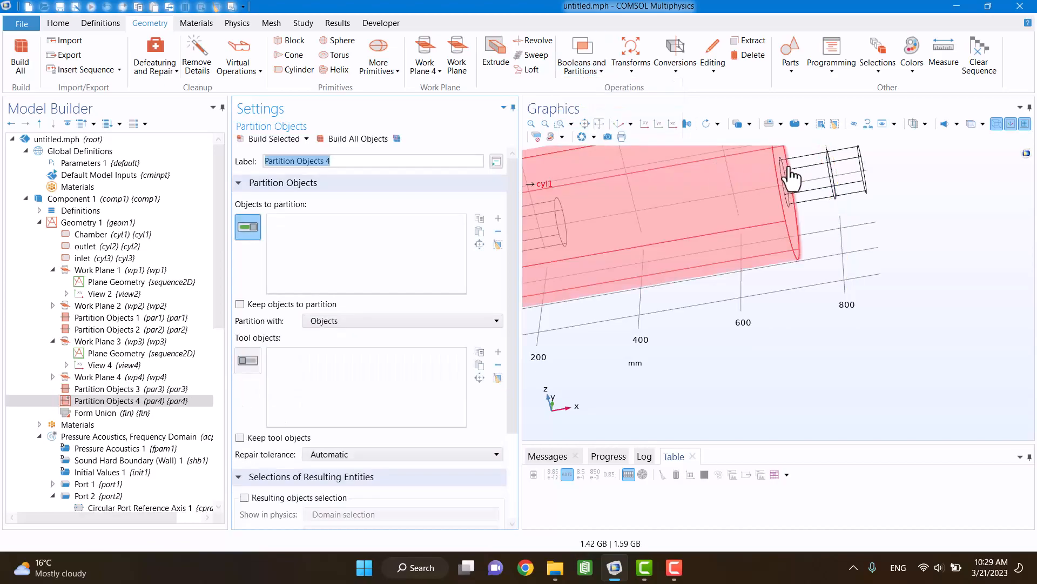
pyautogui.click(822, 168)
pyautogui.click(339, 319)
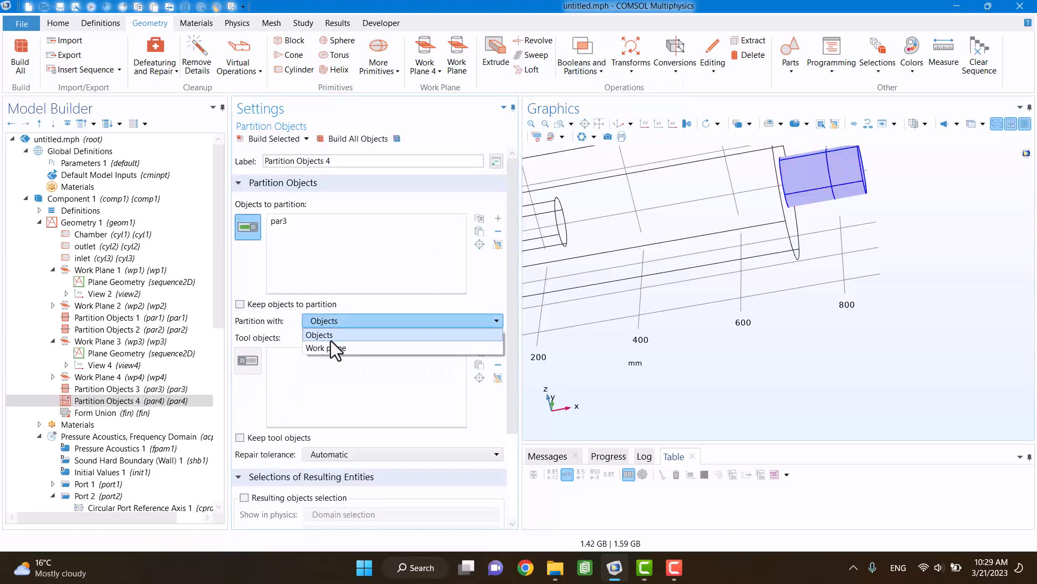
pyautogui.click(330, 345)
pyautogui.click(331, 341)
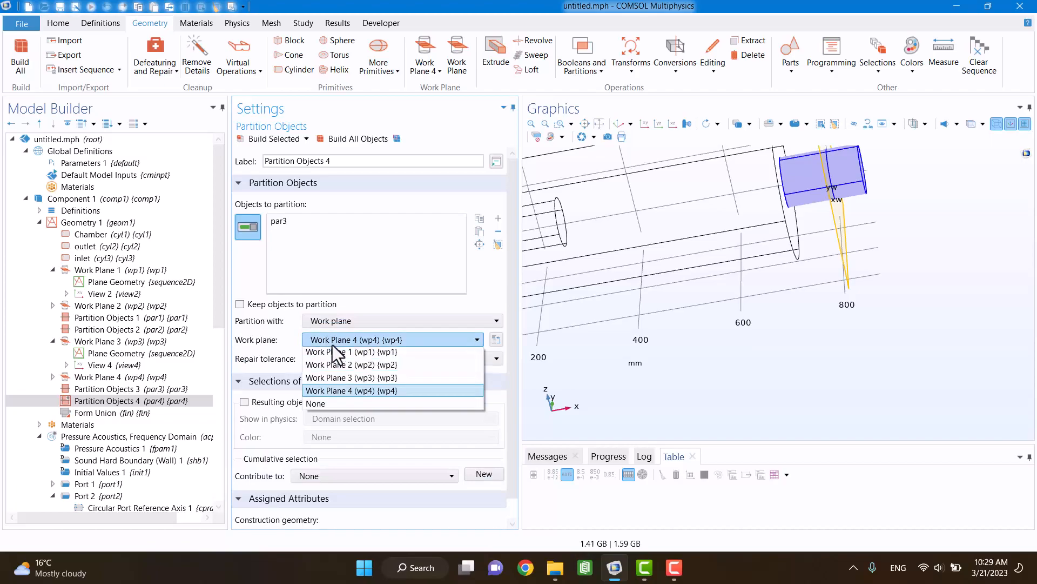
pyautogui.click(322, 376)
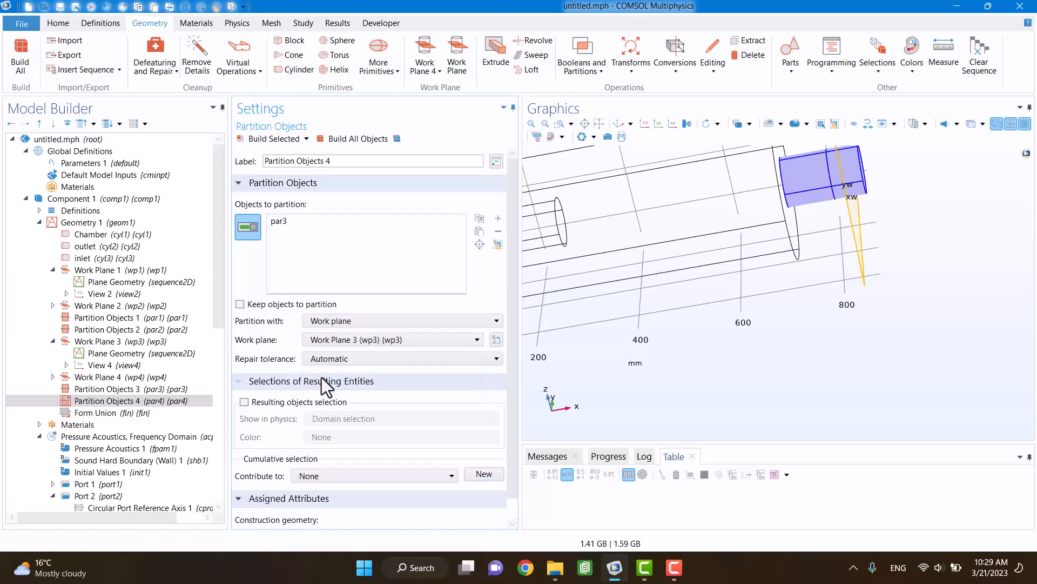
pyautogui.click(331, 139)
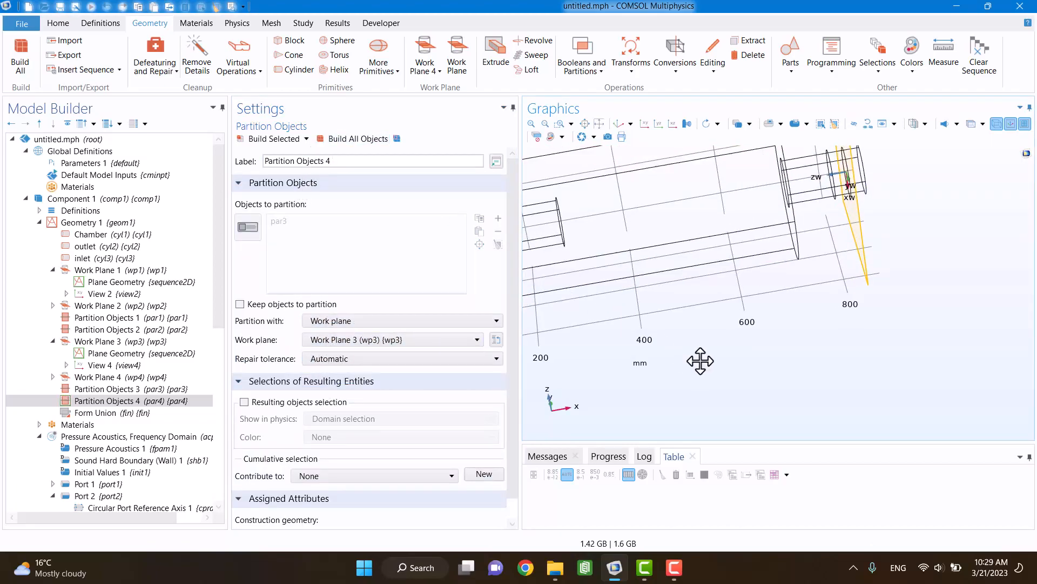
# Step: Examine the boundary selections of the turbulent flow's inlet, outlet and interior wall conditions on the partitioned geometry
pyautogui.click(39, 222)
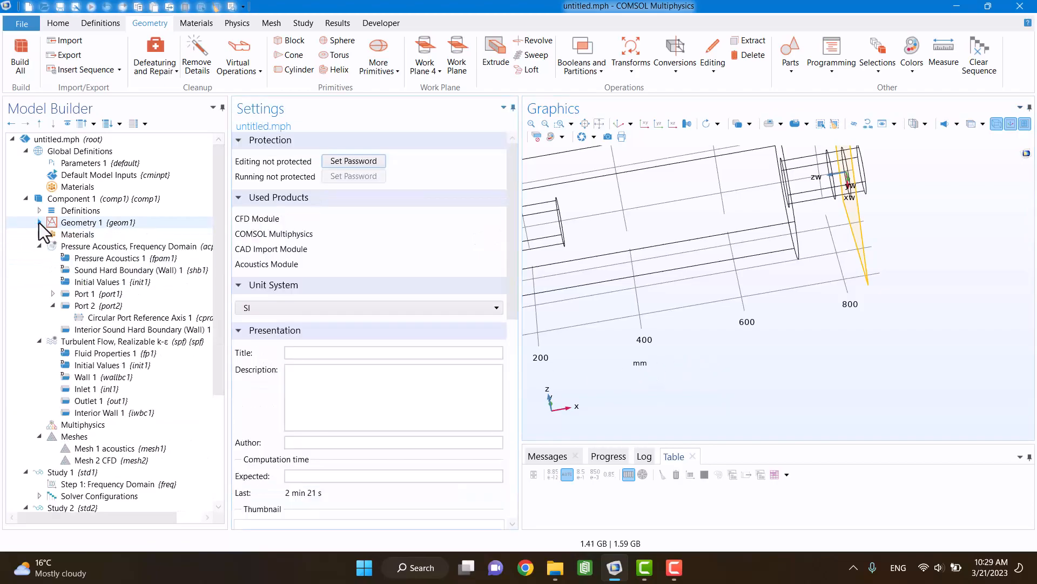
pyautogui.click(39, 341)
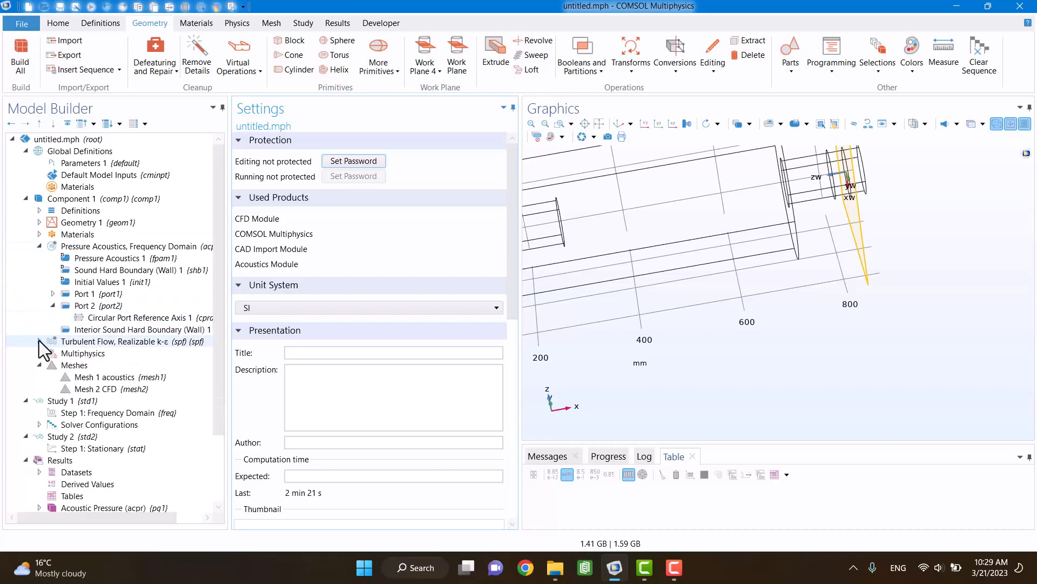
pyautogui.click(39, 247)
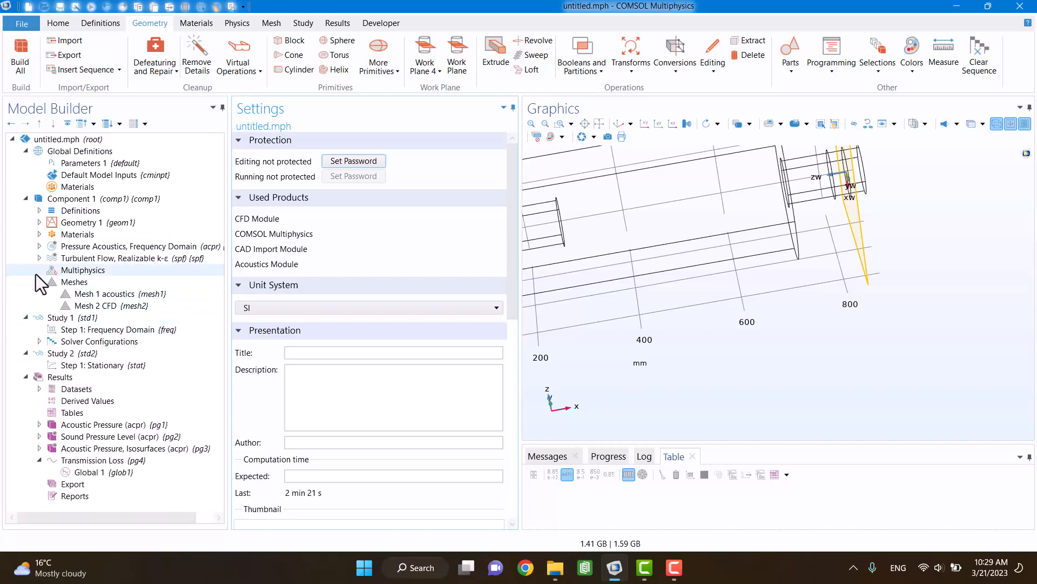
pyautogui.click(38, 259)
pyautogui.click(88, 306)
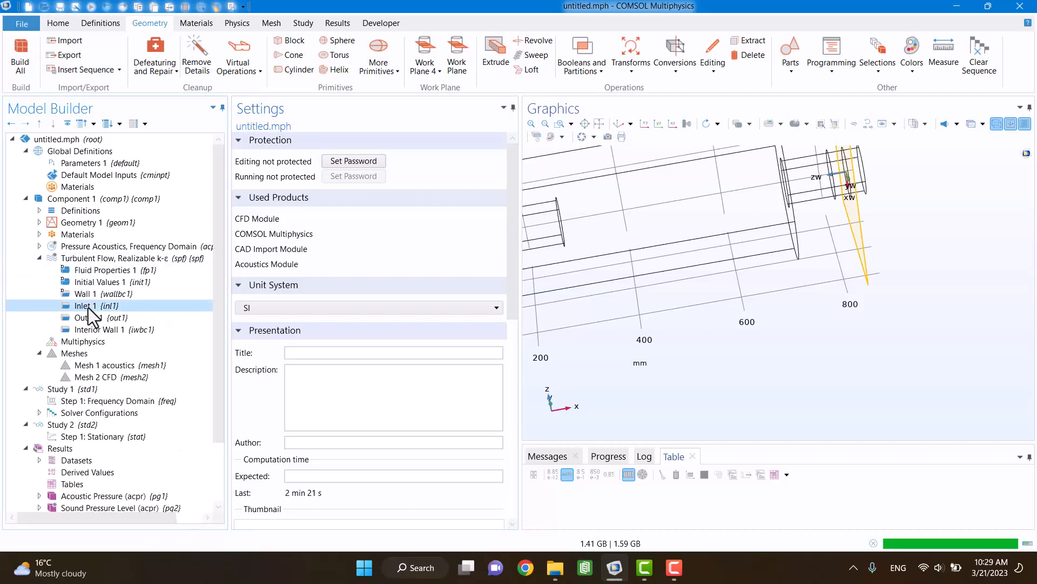
pyautogui.moveTo(712, 311); pyautogui.dragTo(831, 334, button='right')
pyautogui.moveTo(713, 320); pyautogui.dragTo(787, 342)
pyautogui.scroll(-1, 790, 326)
pyautogui.moveTo(787, 321); pyautogui.dragTo(787, 362, button='middle')
pyautogui.moveTo(786, 359)
pyautogui.mouseDown()
pyautogui.moveTo(760, 326)
pyautogui.moveTo(781, 351)
pyautogui.moveTo(799, 352)
pyautogui.moveTo(786, 352)
pyautogui.mouseUp()
pyautogui.click(89, 319)
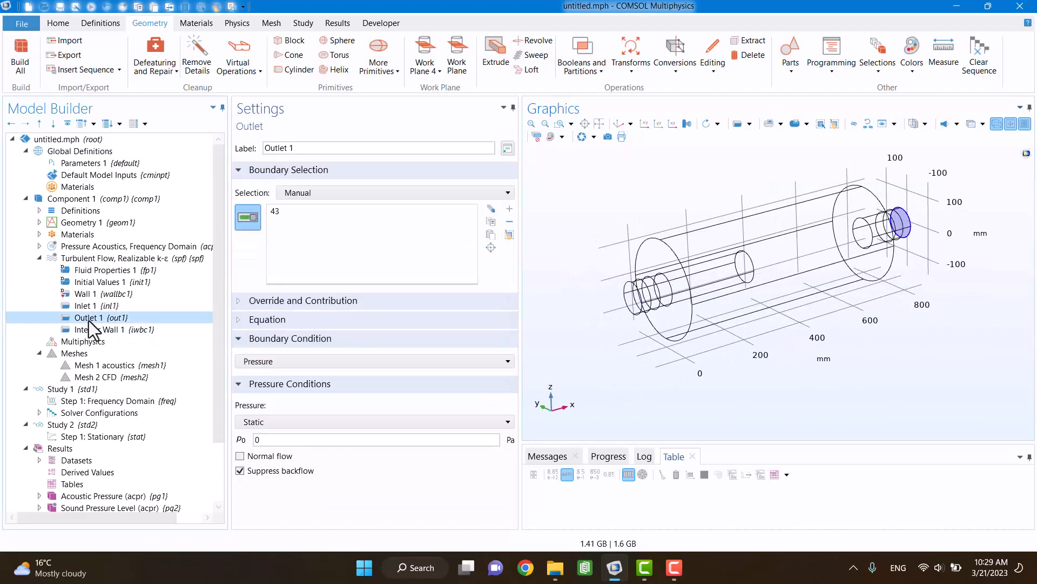
pyautogui.click(88, 330)
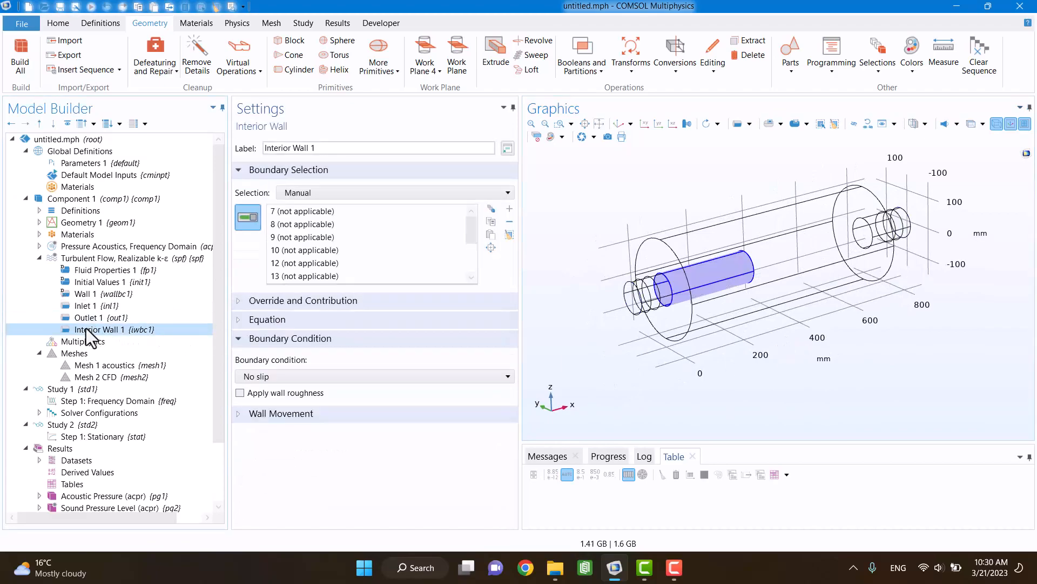
pyautogui.click(671, 565)
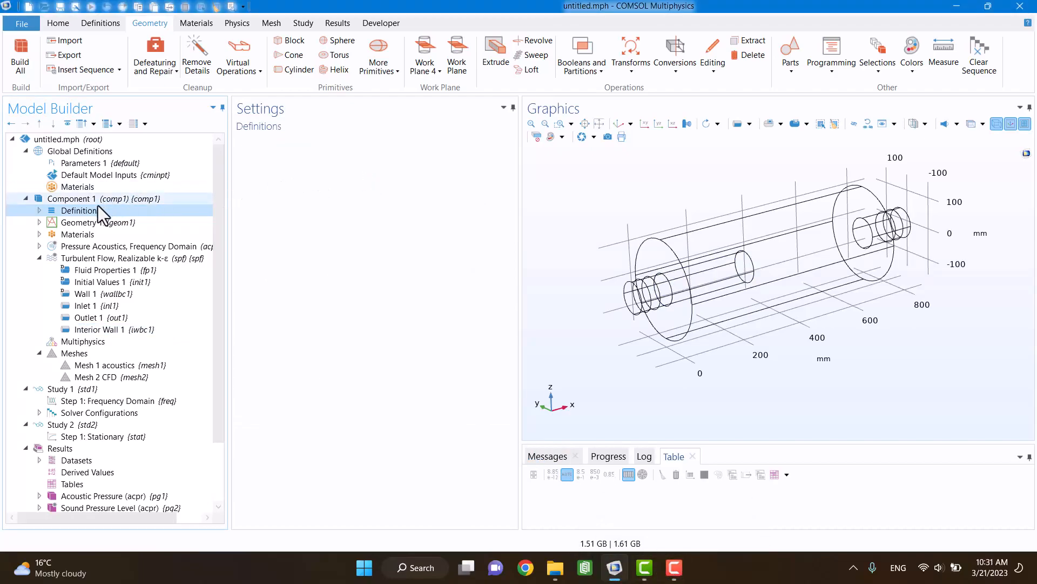
# Step: Add a Perfectly Matched Layer to the definitions, assigned to the outermost inlet and outlet pipe sections, domains 1 and 8
pyautogui.rightClick(92, 208)
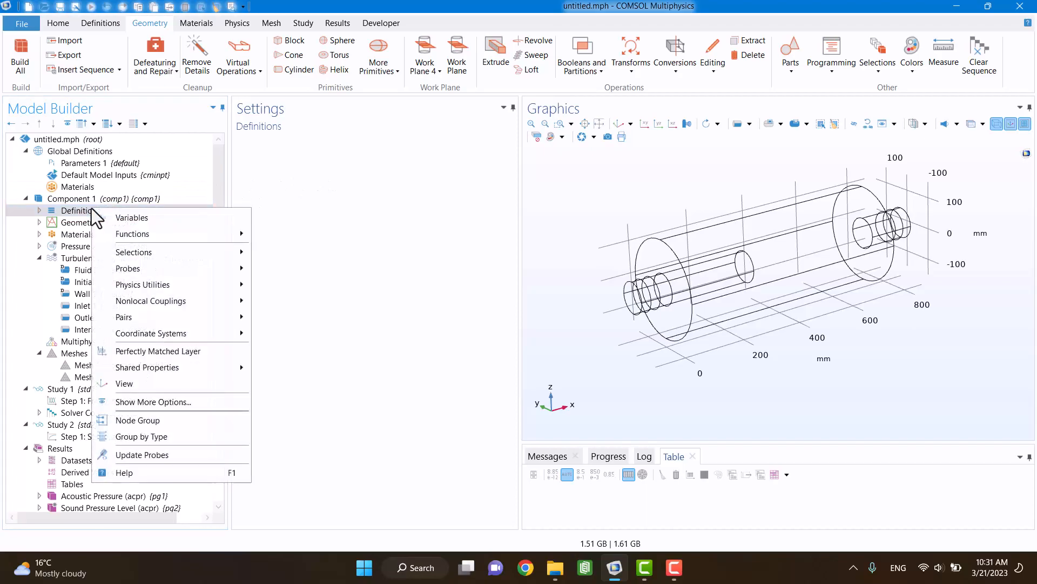
pyautogui.click(164, 350)
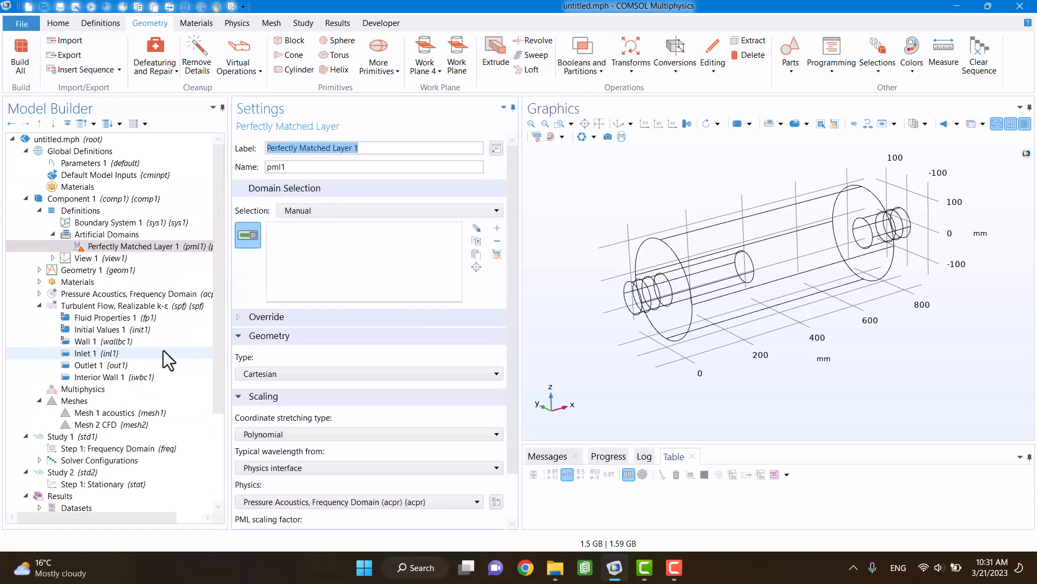
pyautogui.click(636, 320)
pyautogui.moveTo(737, 350); pyautogui.dragTo(711, 342)
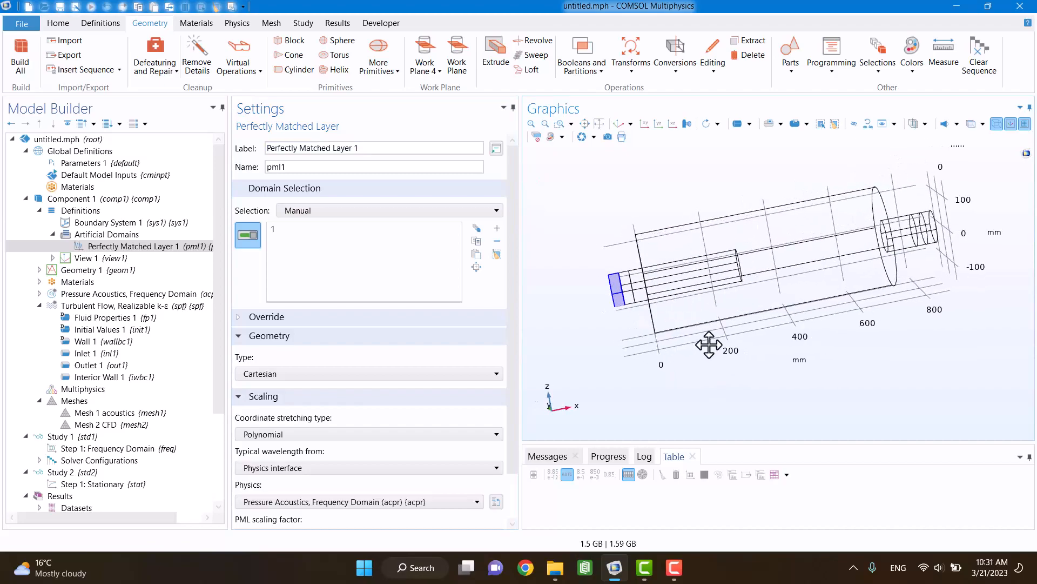
pyautogui.click(932, 228)
pyautogui.moveTo(881, 339); pyautogui.dragTo(919, 352)
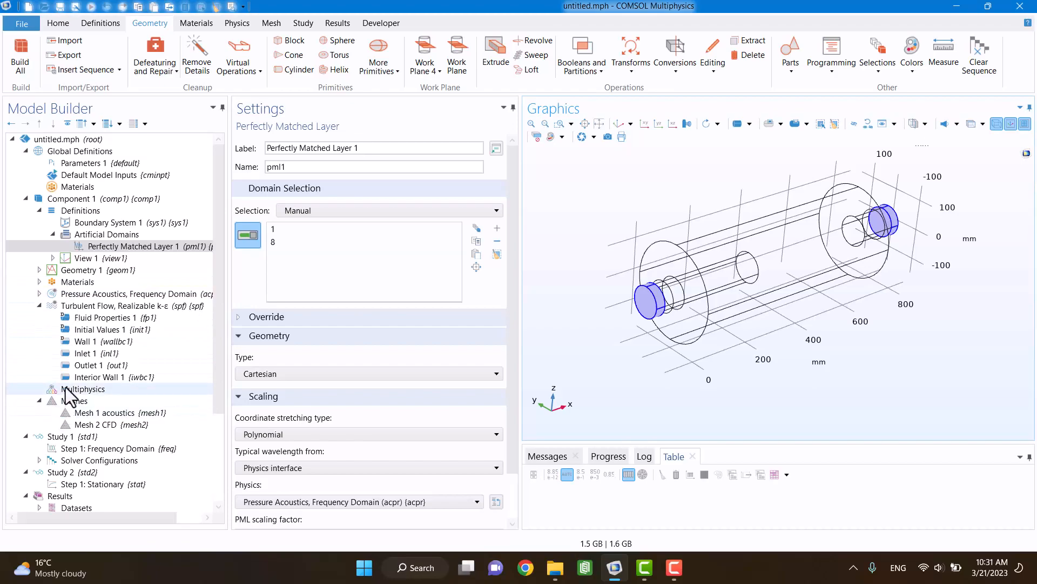
# Step: Check the boundary selections of the turbulent flow's Inlet 1 and Outlet 1 against the new perfectly matched layer
pyautogui.click(38, 210)
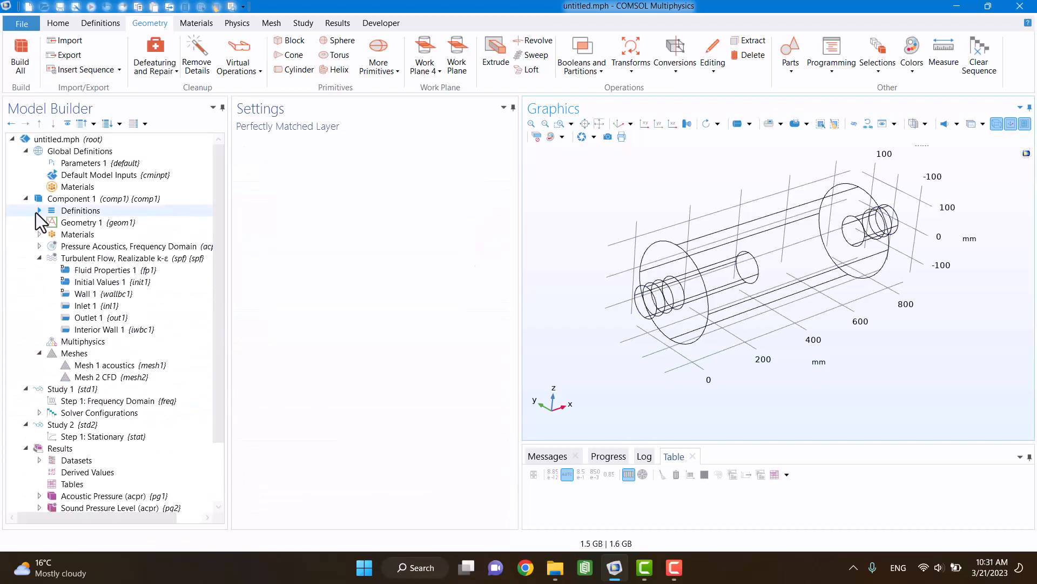
pyautogui.click(92, 307)
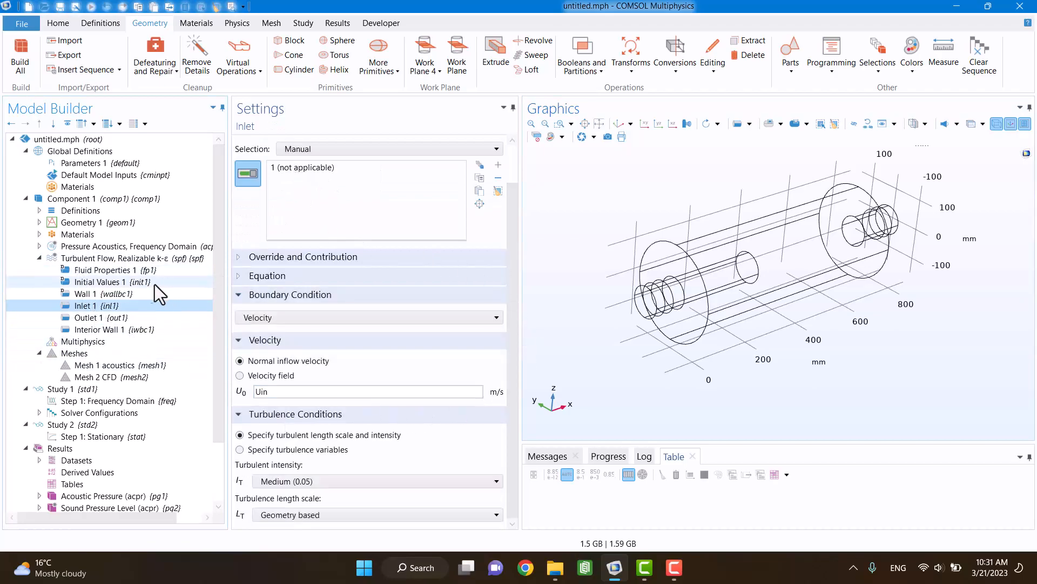
pyautogui.click(107, 317)
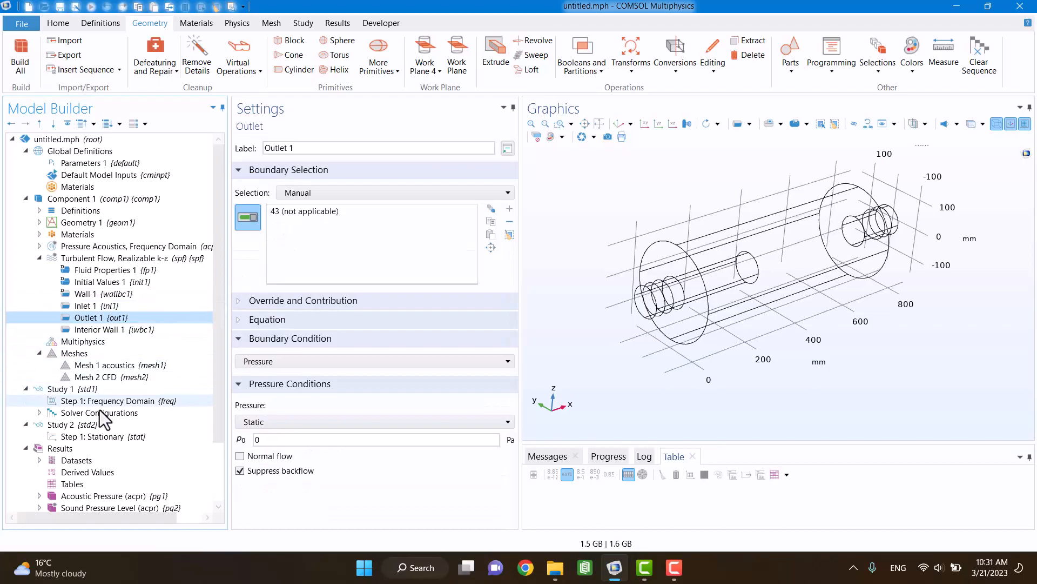
# Step: Modify the model configuration of Study 2's stationary step to disable Perfectly Matched Layer 1, and check its mesh selection
pyautogui.click(101, 437)
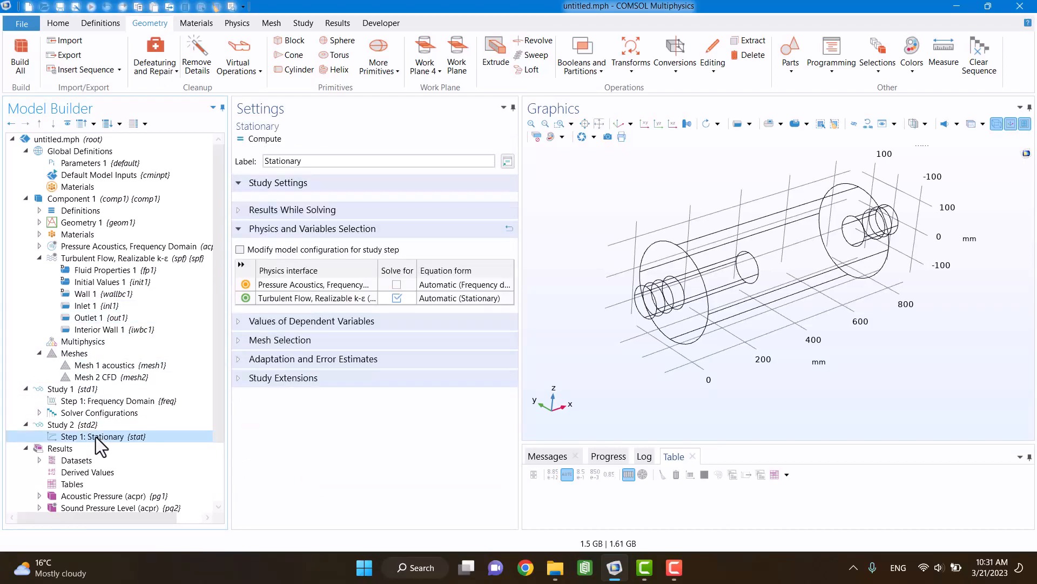
pyautogui.click(239, 249)
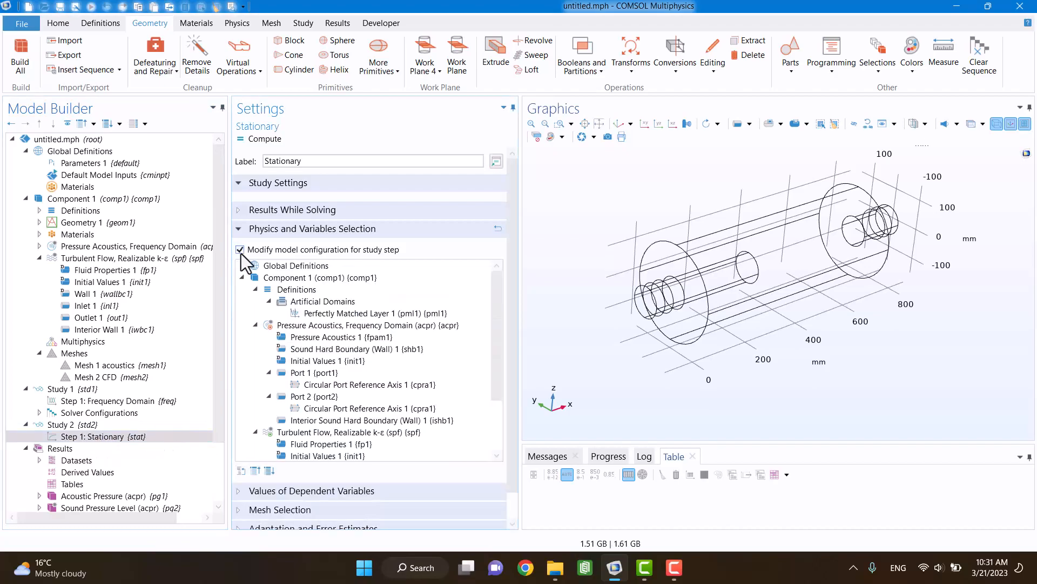
pyautogui.click(333, 315)
pyautogui.rightClick(333, 315)
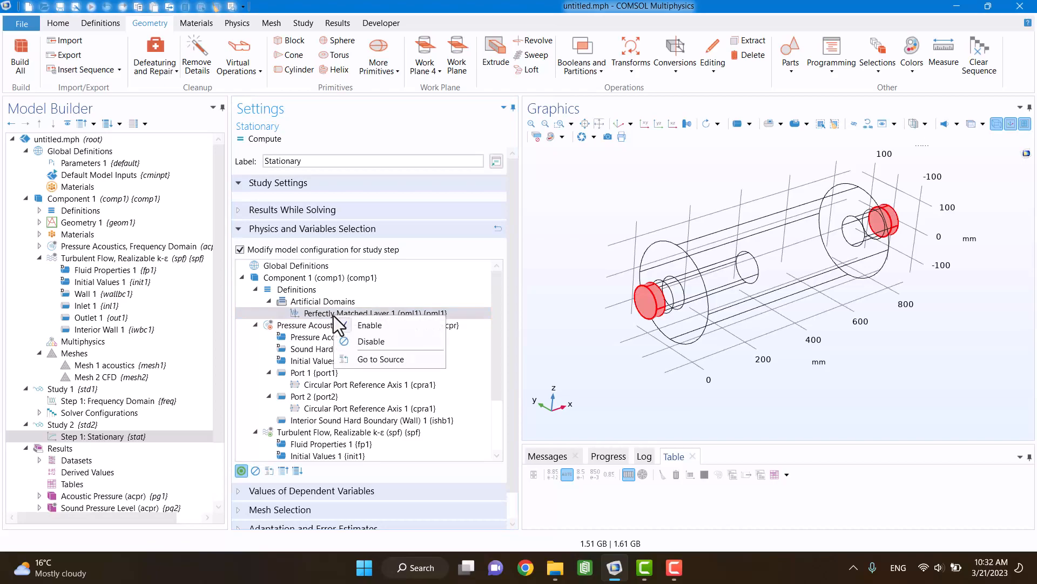
pyautogui.click(359, 345)
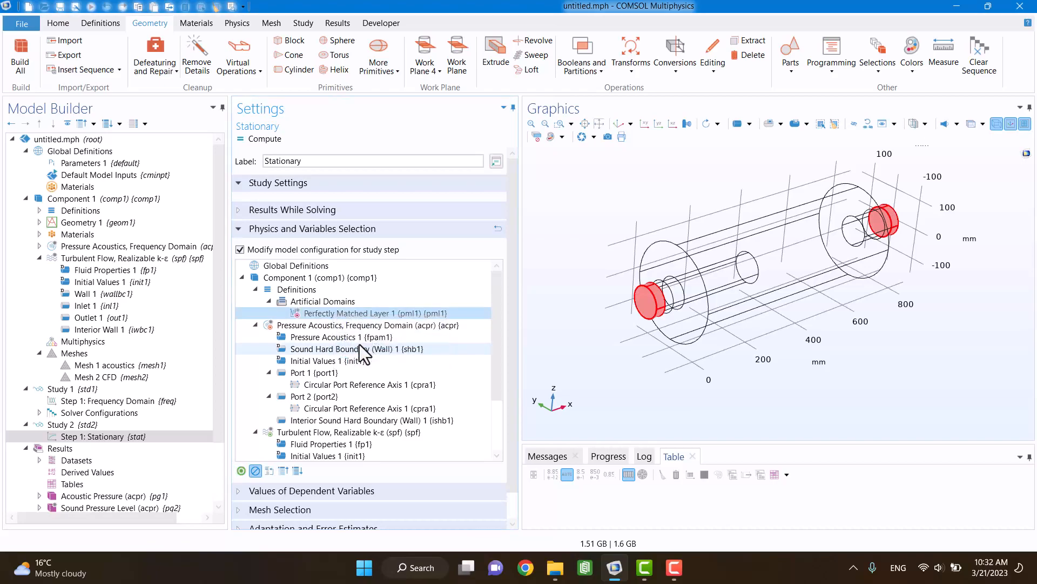
pyautogui.click(239, 512)
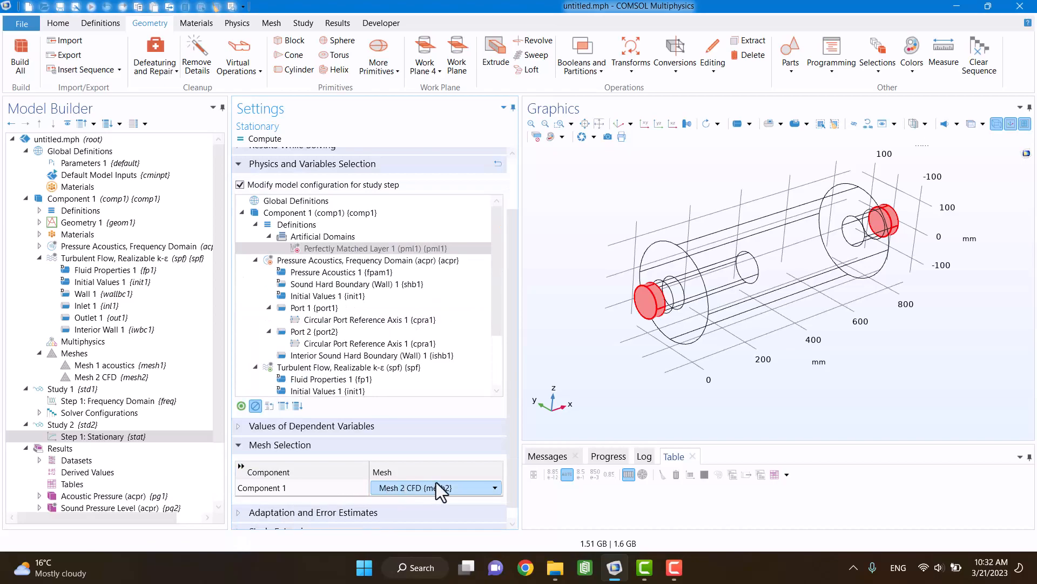
pyautogui.click(38, 259)
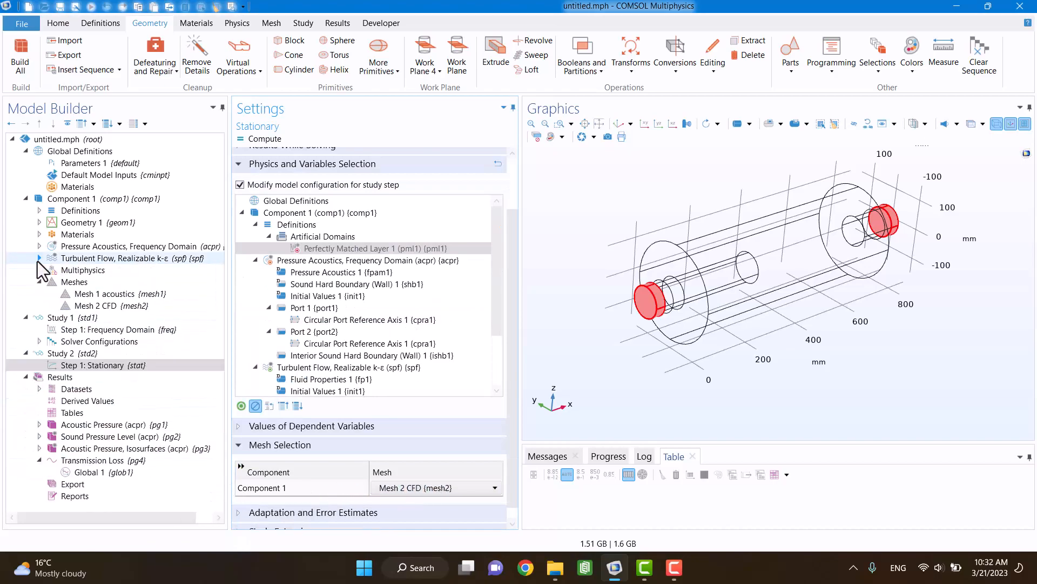
pyautogui.click(39, 282)
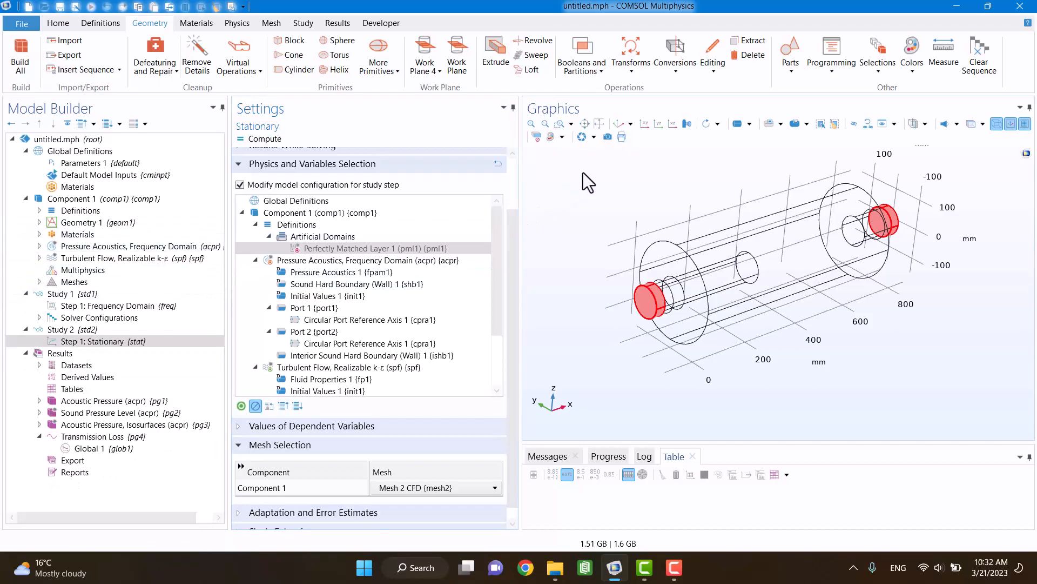
# Step: Set the turbulent flow interface's turbulence model type to None and compute Study 2
pyautogui.click(68, 330)
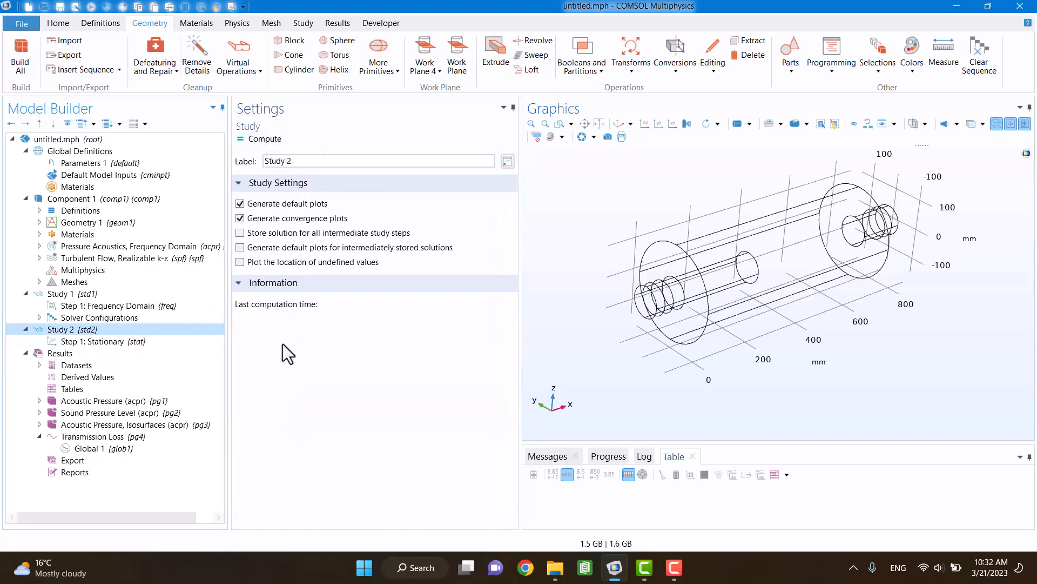
pyautogui.click(157, 261)
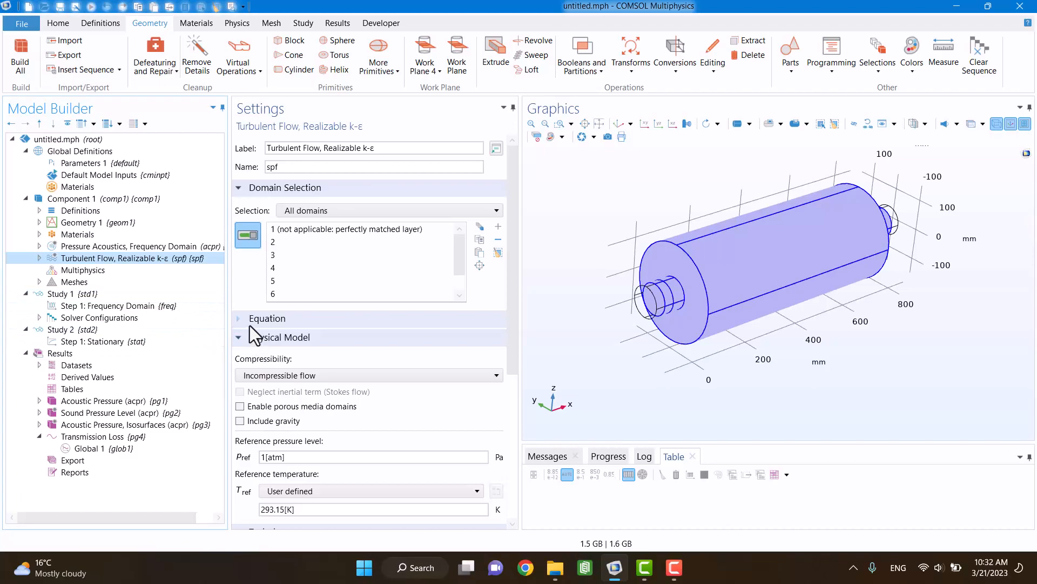
pyautogui.scroll(-3, 250, 379)
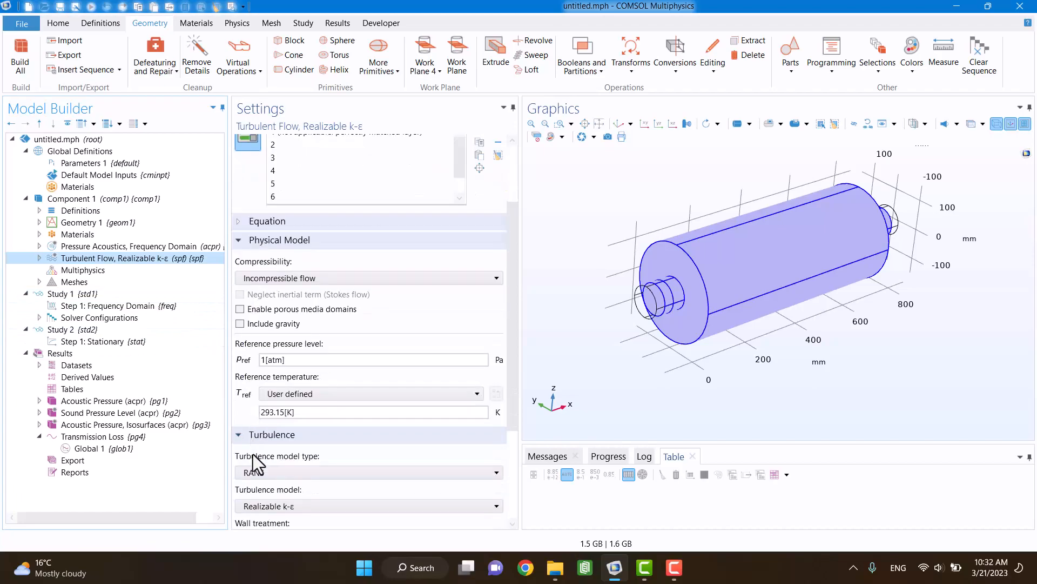
pyautogui.click(255, 470)
pyautogui.click(257, 487)
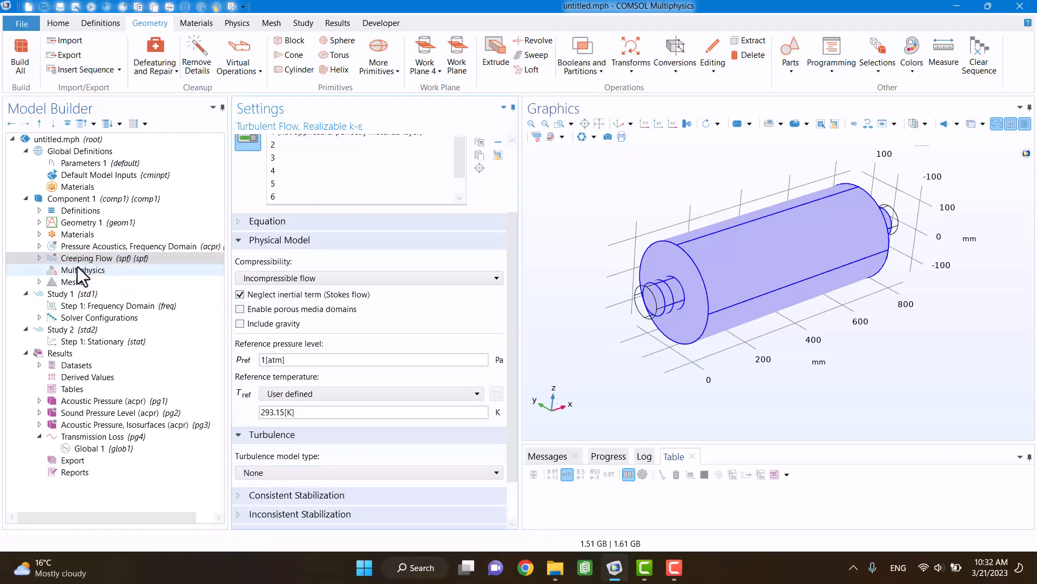
pyautogui.click(74, 331)
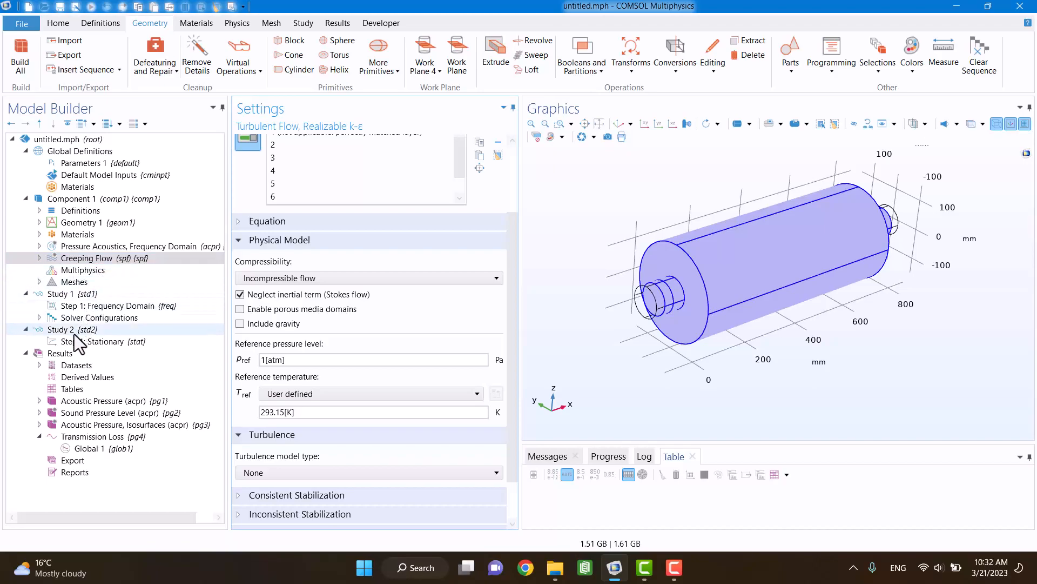
pyautogui.click(258, 139)
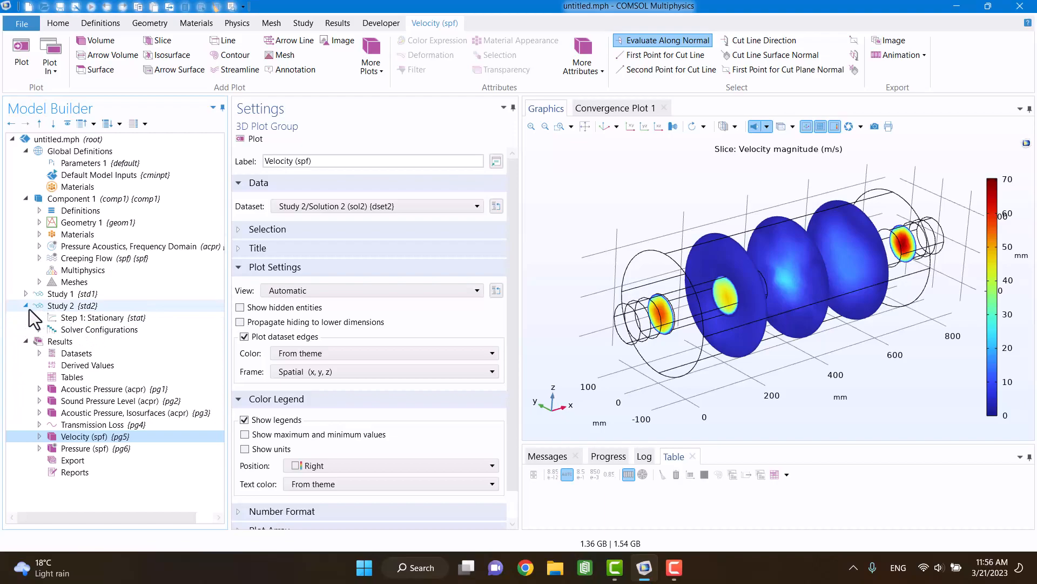
# Step: Change the sequence type of Mesh 1 acoustics to User-controlled mesh
pyautogui.click(39, 282)
pyautogui.click(83, 296)
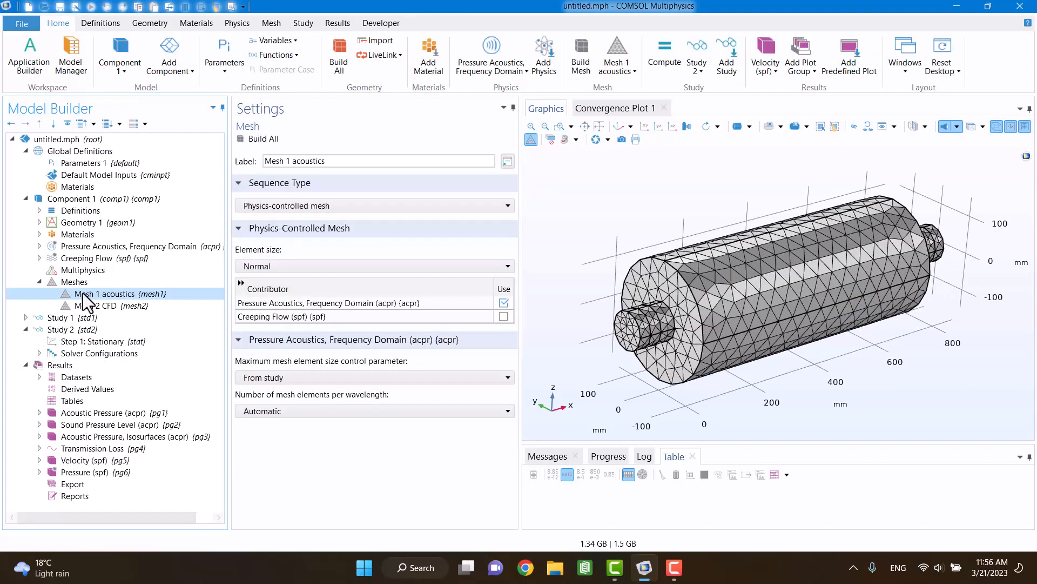
pyautogui.click(241, 270)
pyautogui.click(244, 267)
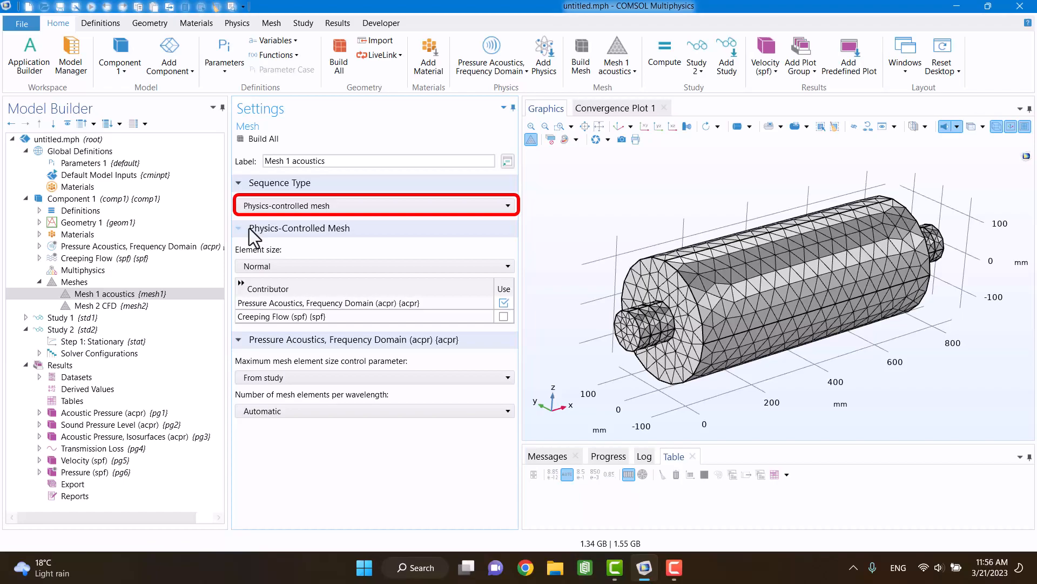
pyautogui.click(260, 206)
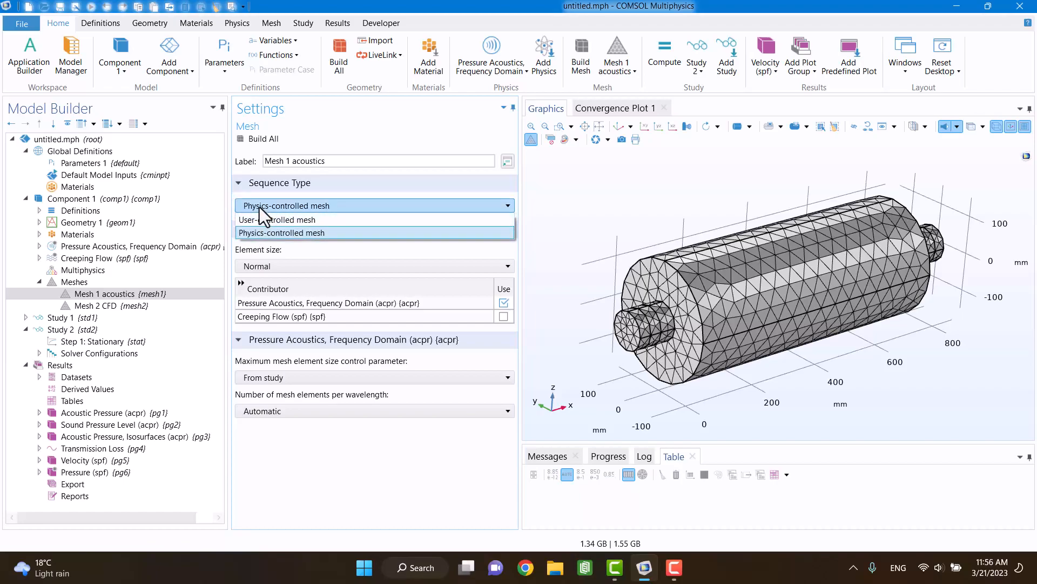
pyautogui.click(261, 219)
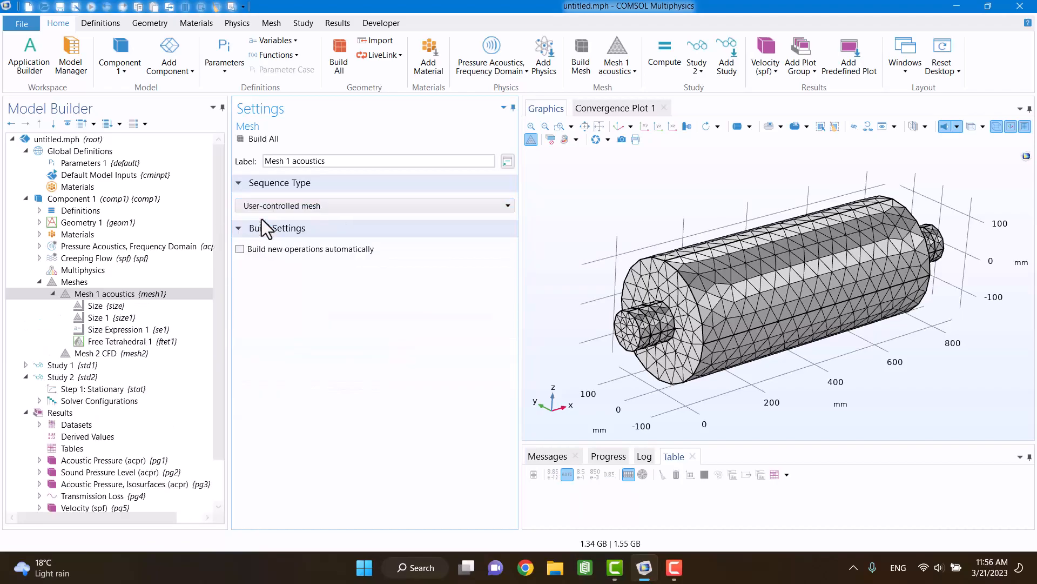
pyautogui.click(56, 293)
# Step: Switch Mesh 2 CFD to a user-controlled mesh sequence
pyautogui.click(70, 305)
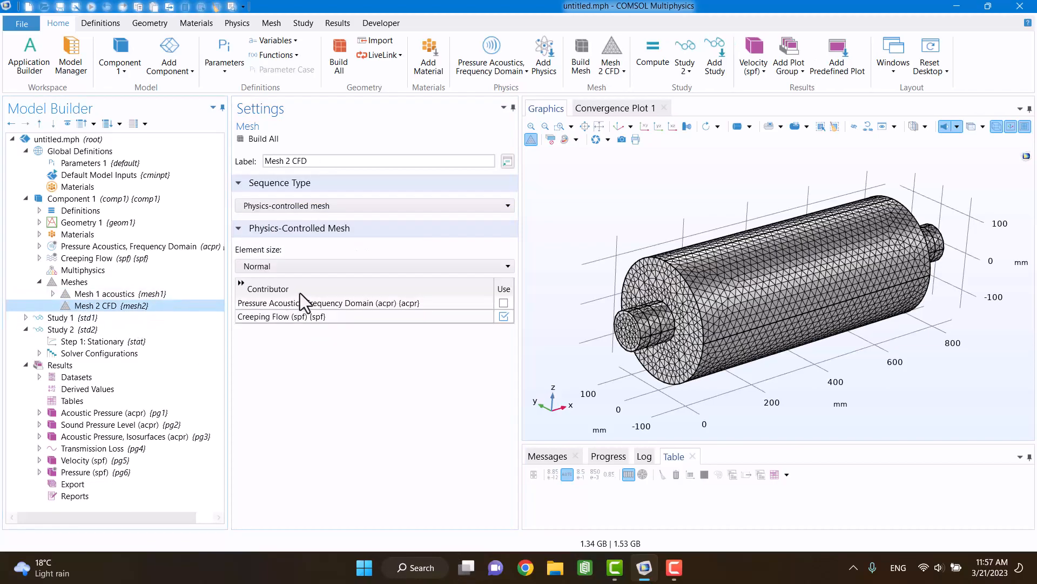
pyautogui.click(309, 210)
pyautogui.click(301, 219)
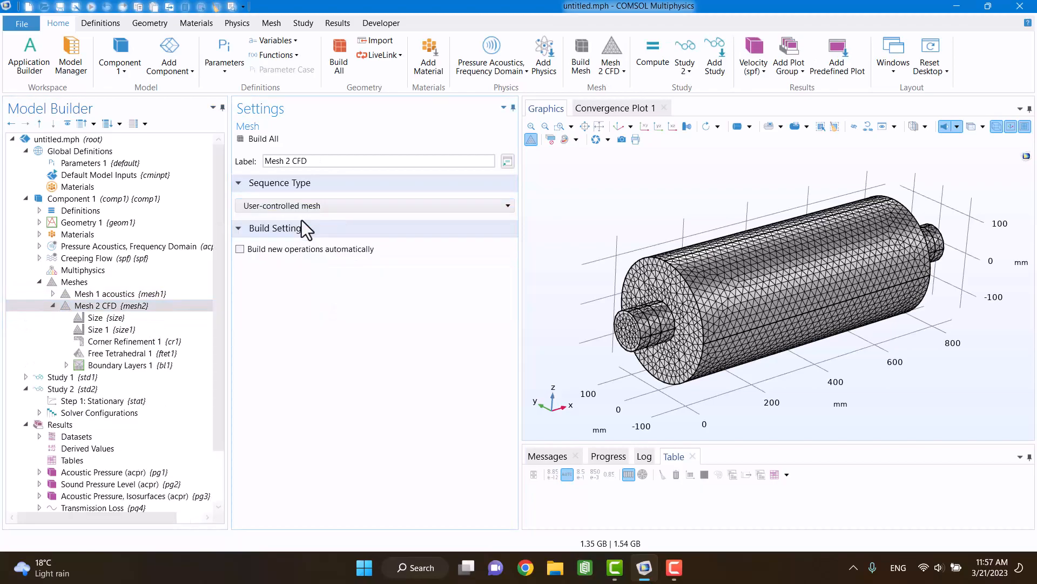
pyautogui.click(53, 306)
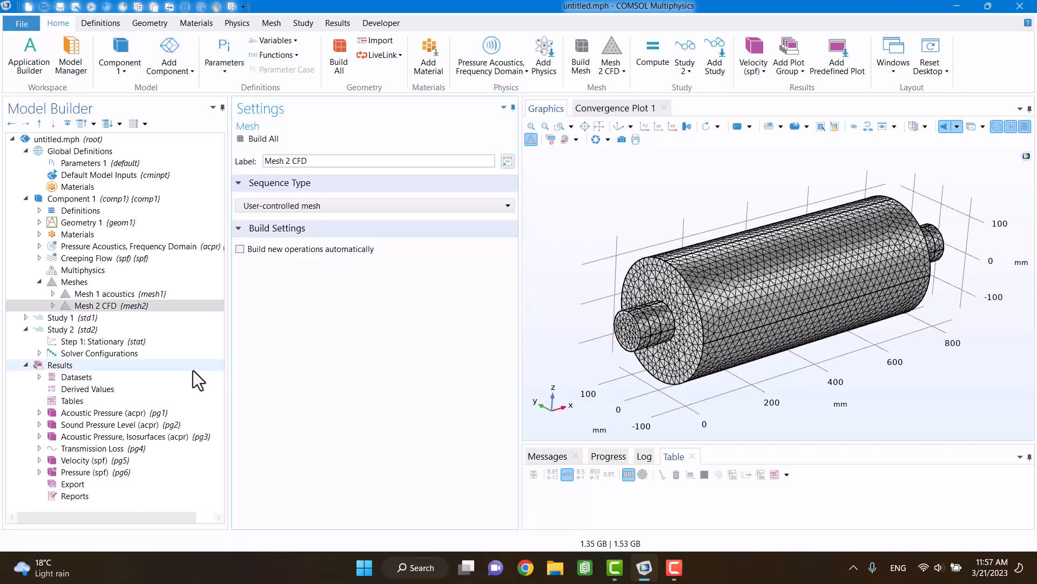
# Step: Add the Linearized Navier-Stokes, Frequency Domain aeroacoustics interface to Component 1
pyautogui.click(223, 28)
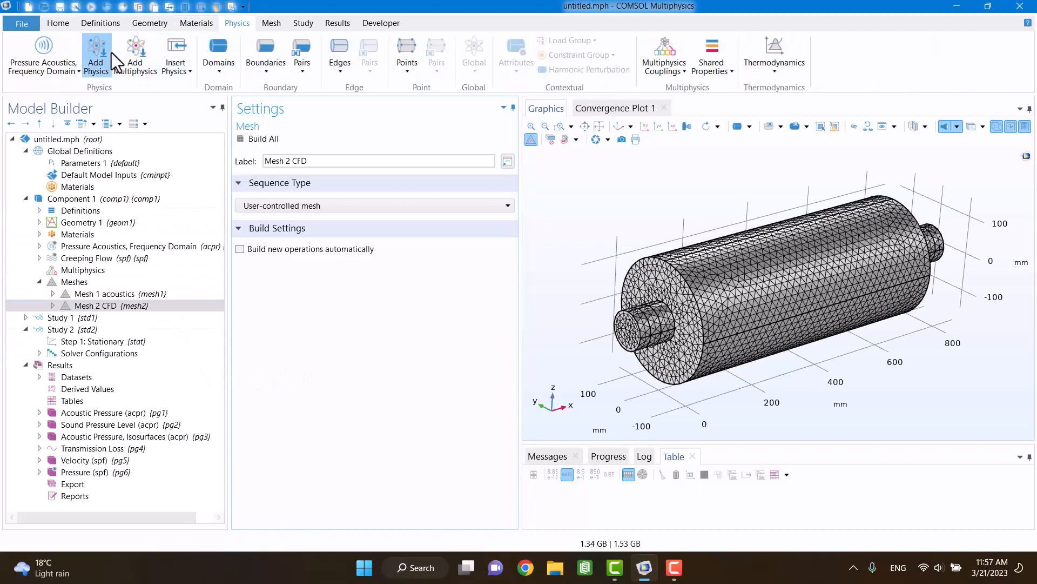
pyautogui.click(96, 54)
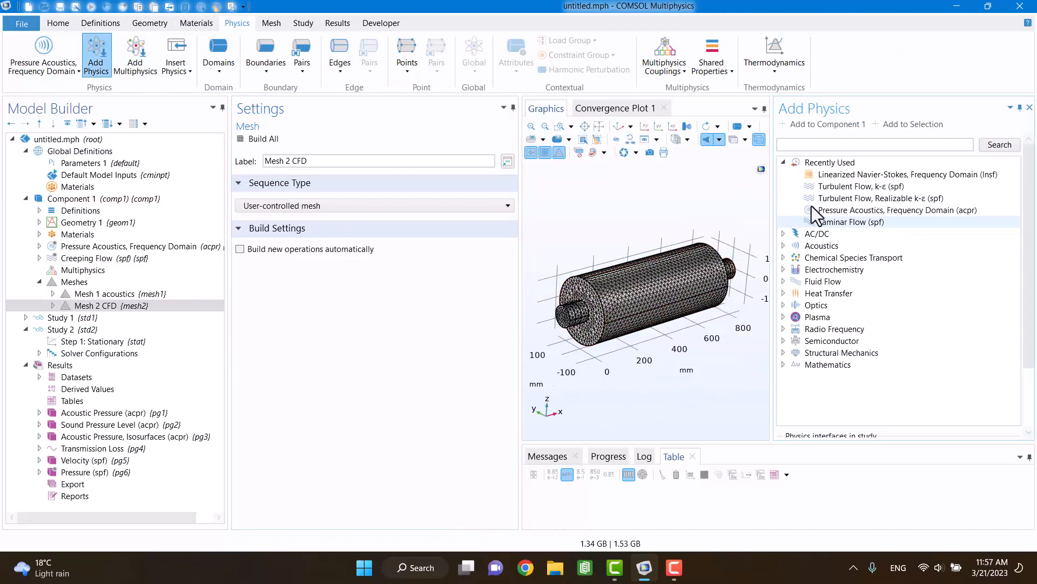
pyautogui.click(784, 246)
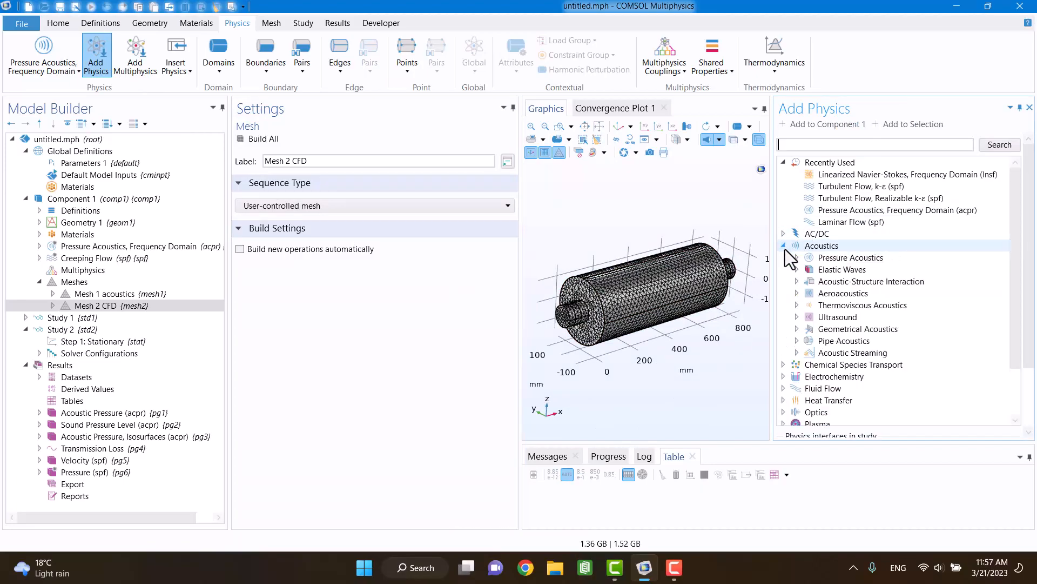
pyautogui.click(797, 294)
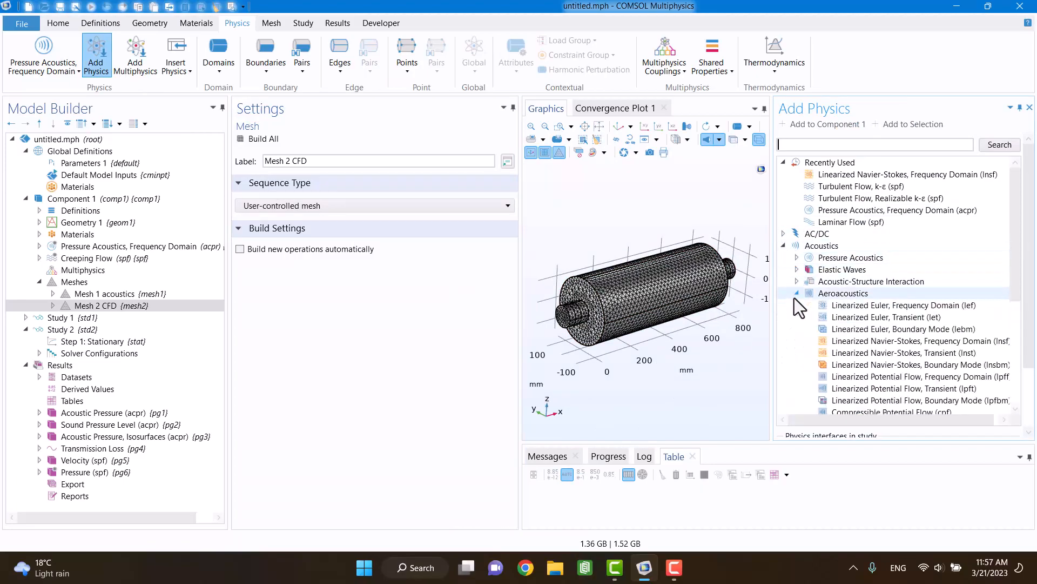
pyautogui.click(877, 343)
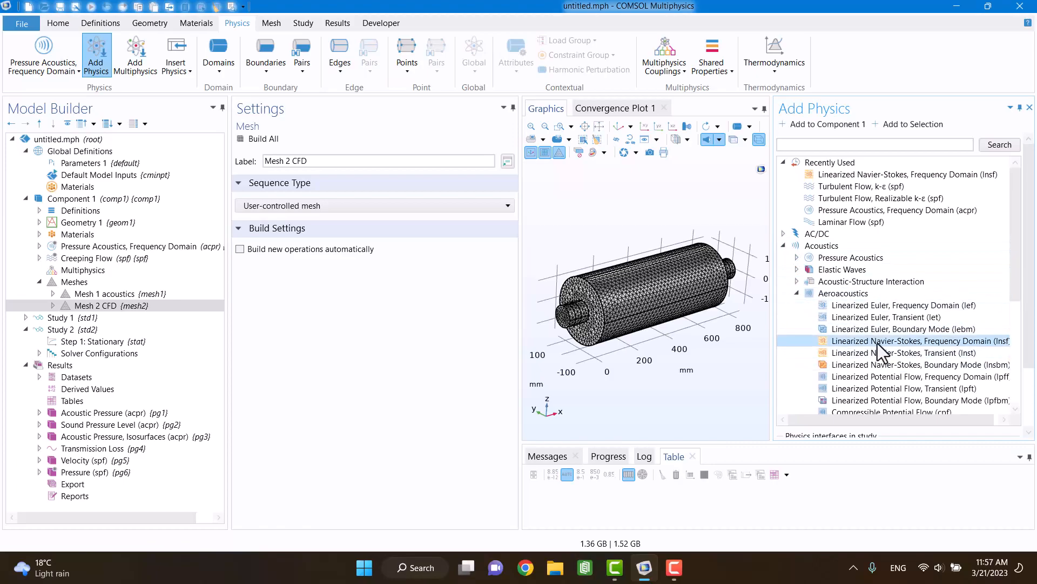
pyautogui.doubleClick(880, 345)
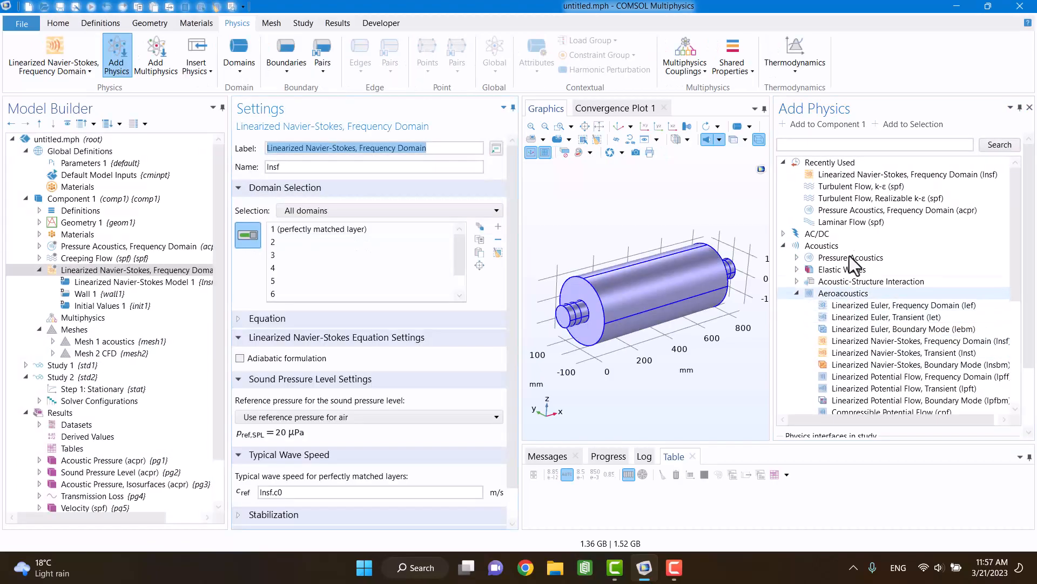
pyautogui.click(1029, 107)
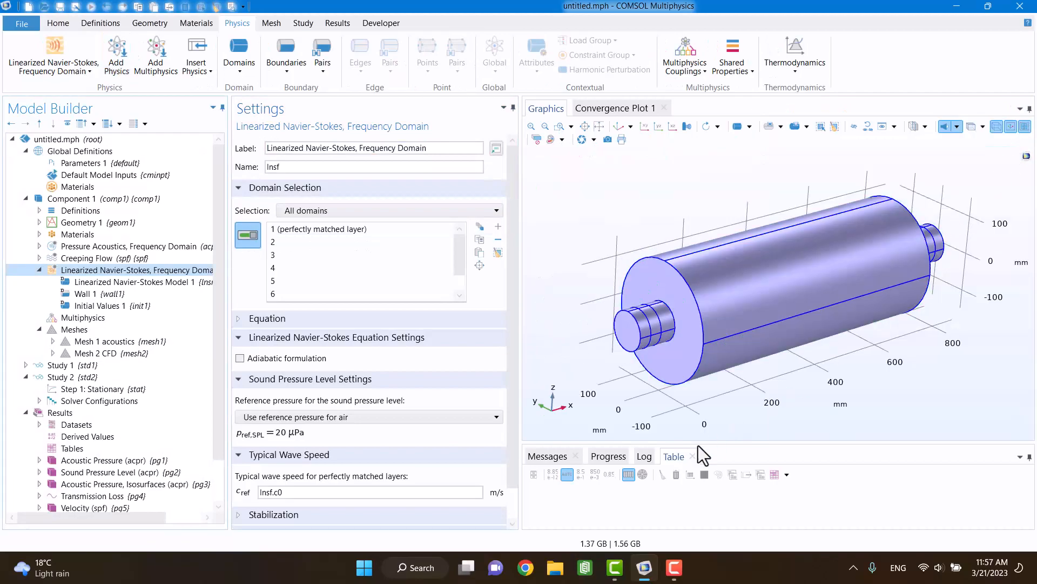
# Step: Add a Background Fluid Flow Coupling to the multiphysics couplings, apply it to all domains, and review its variables to map
pyautogui.rightClick(89, 320)
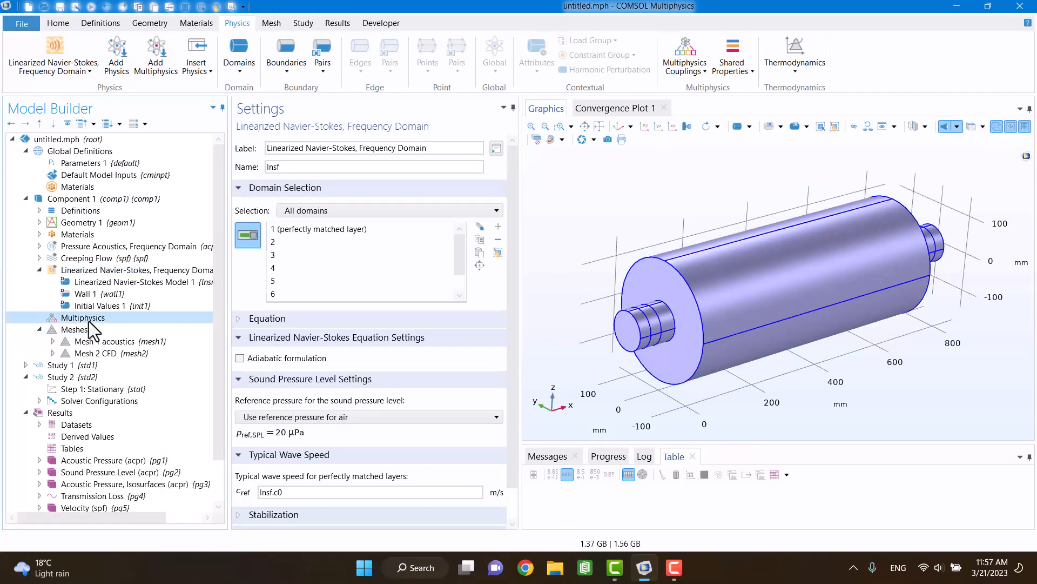
pyautogui.click(100, 327)
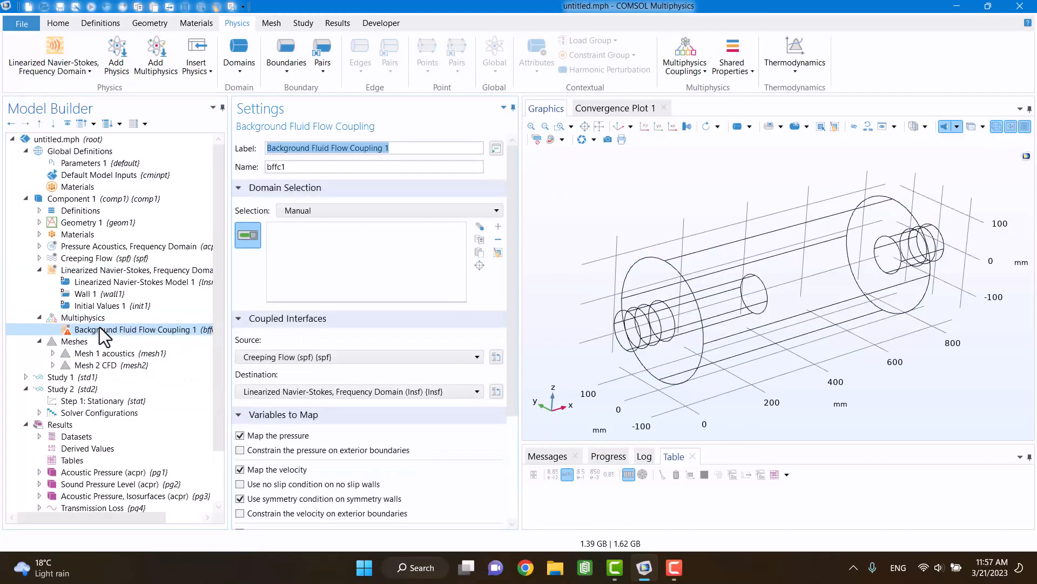
pyautogui.click(314, 210)
pyautogui.click(300, 238)
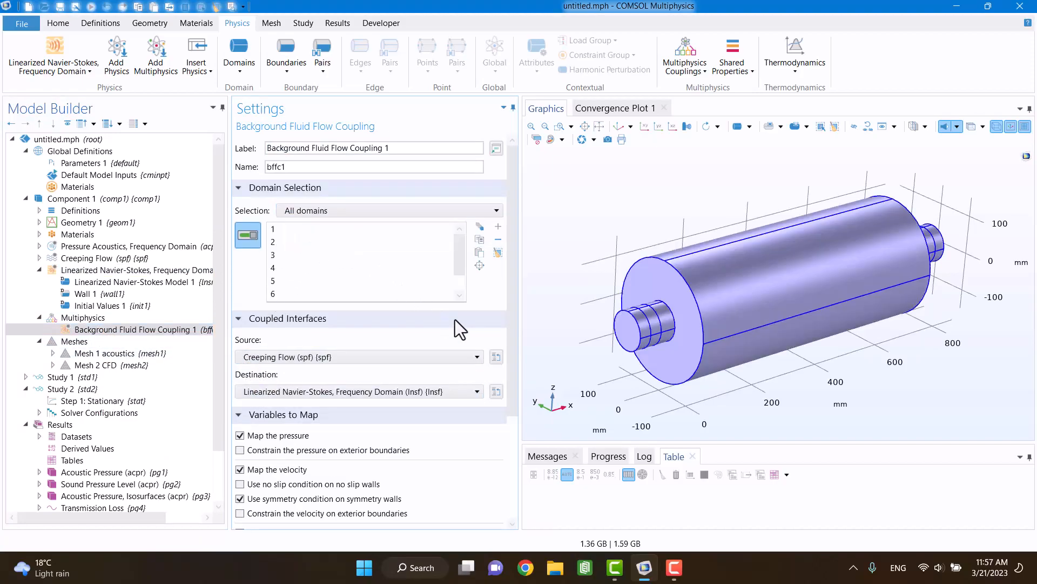
pyautogui.scroll(-4, 485, 425)
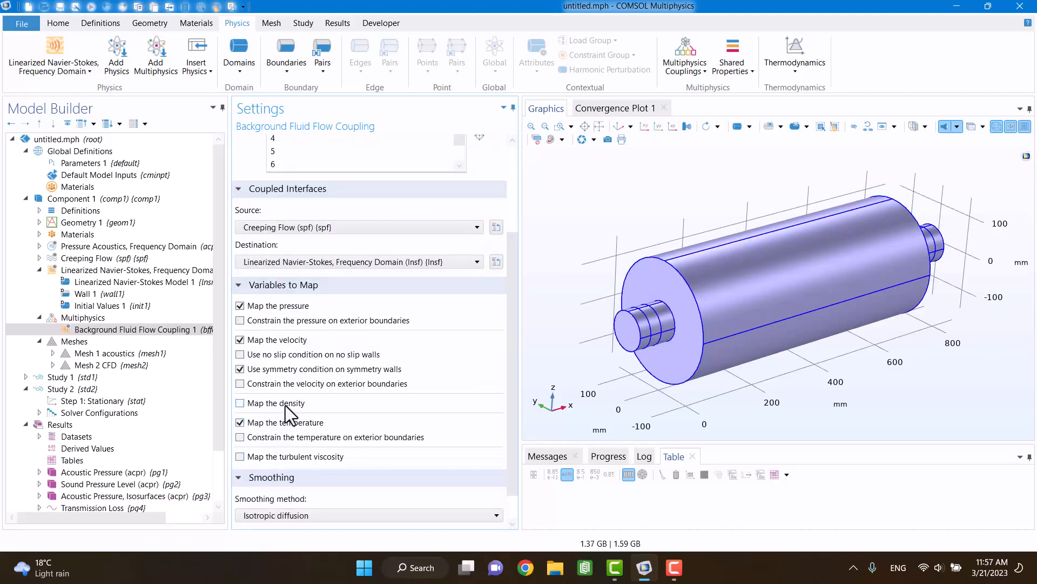
pyautogui.click(39, 317)
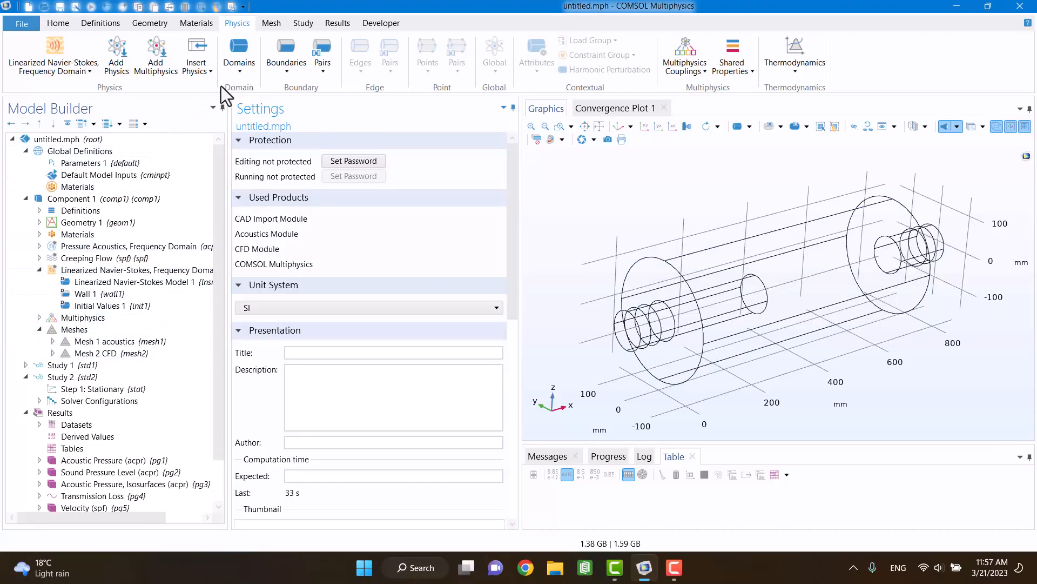
# Step: Add a third study based on the preset Mapping study for the selected multiphysics
pyautogui.click(298, 27)
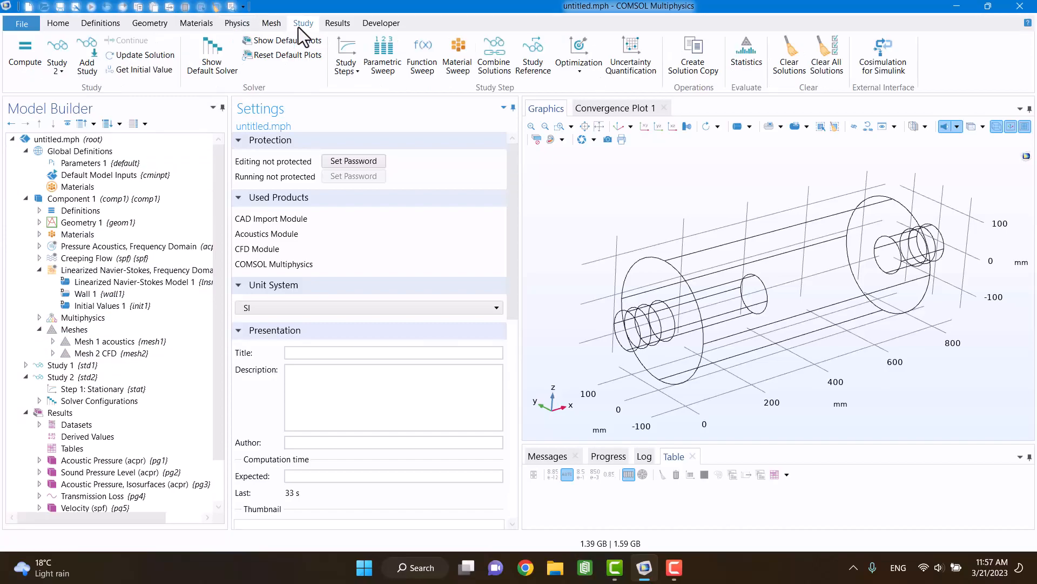
pyautogui.click(96, 47)
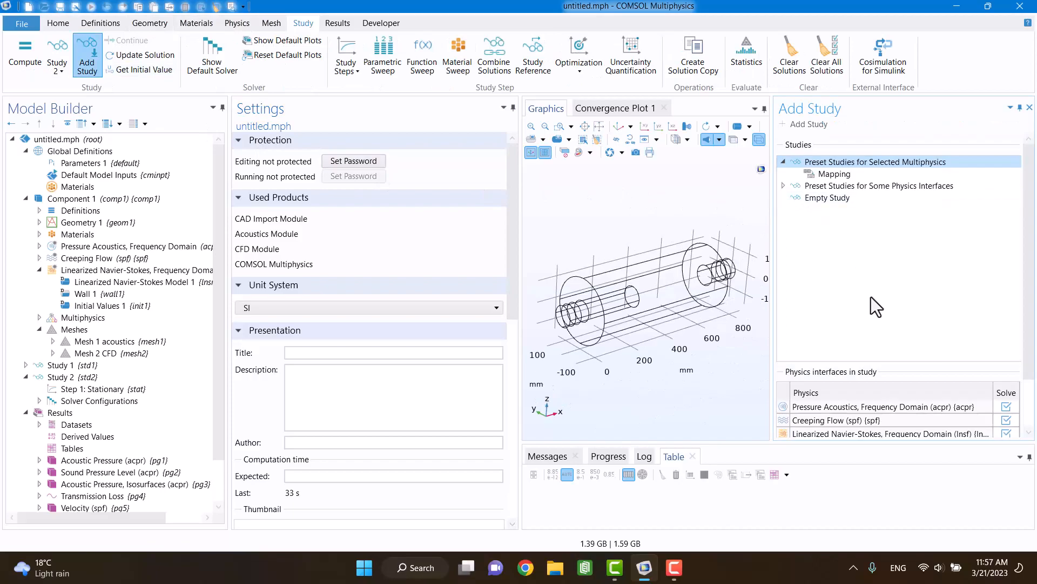
pyautogui.click(825, 173)
pyautogui.click(794, 122)
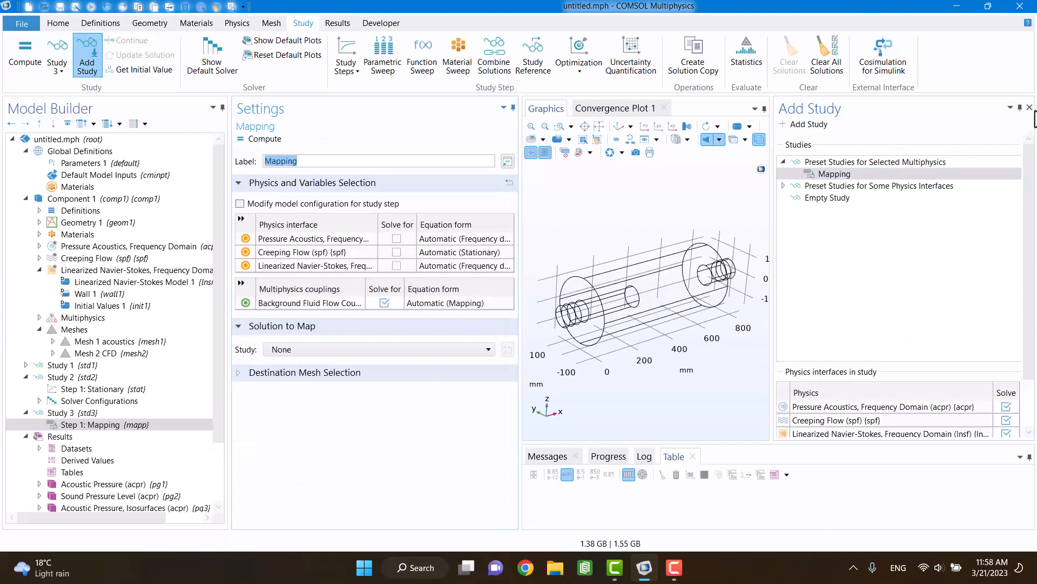
pyautogui.click(1030, 107)
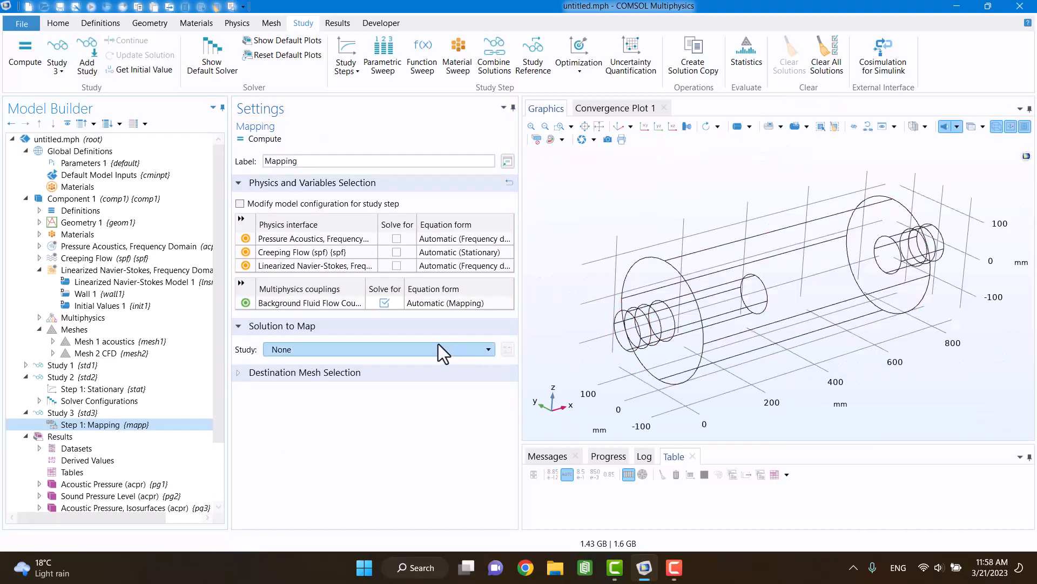
# Step: Configure Study 3's mapping step to map Study 2's stationary solution onto the Mesh 1 acoustics destination mesh, and compute the study
pyautogui.click(331, 373)
pyautogui.click(325, 354)
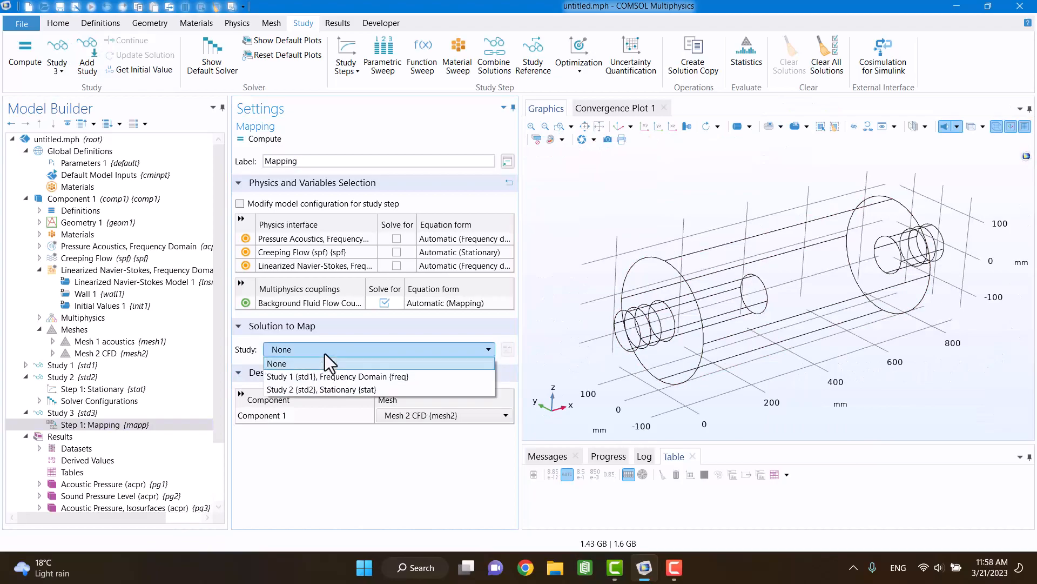
pyautogui.click(293, 390)
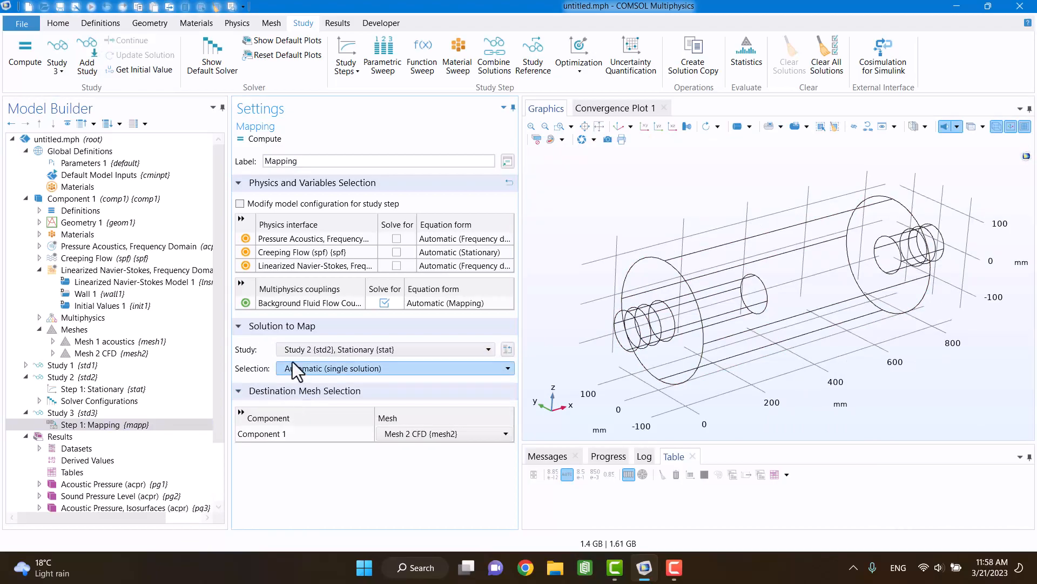
pyautogui.click(392, 434)
pyautogui.click(393, 459)
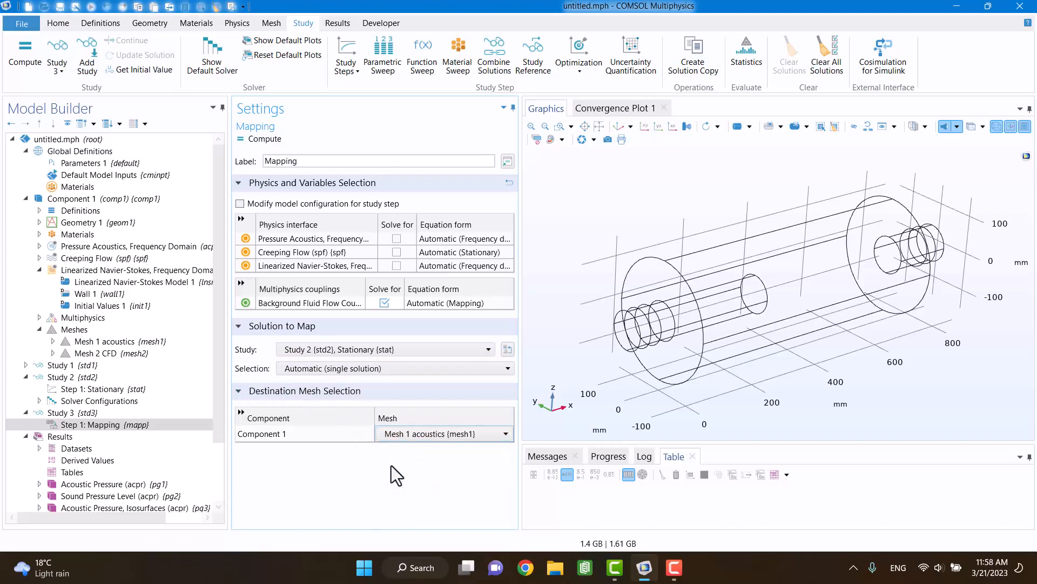
pyautogui.click(391, 466)
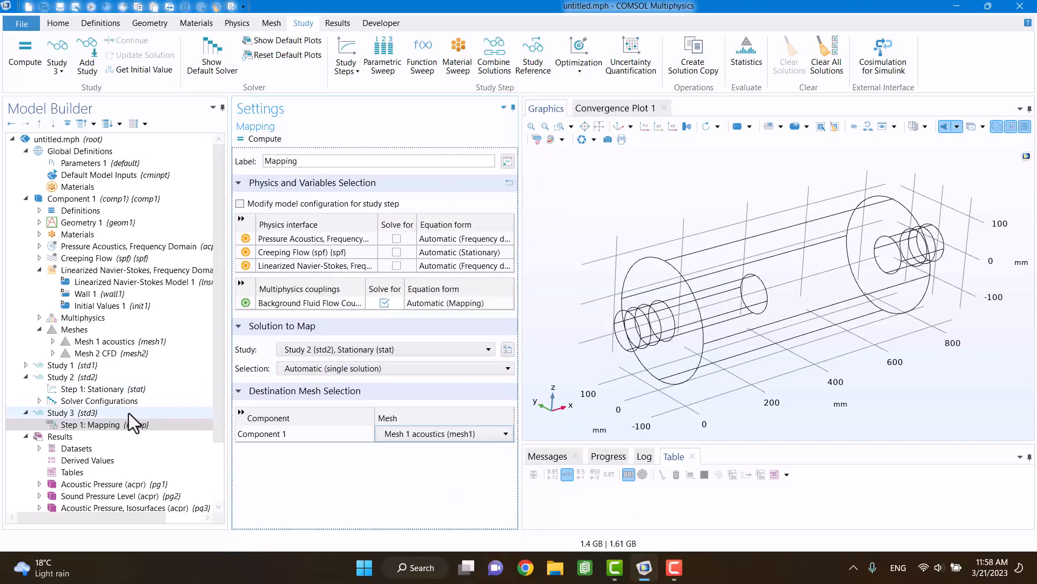
pyautogui.click(101, 413)
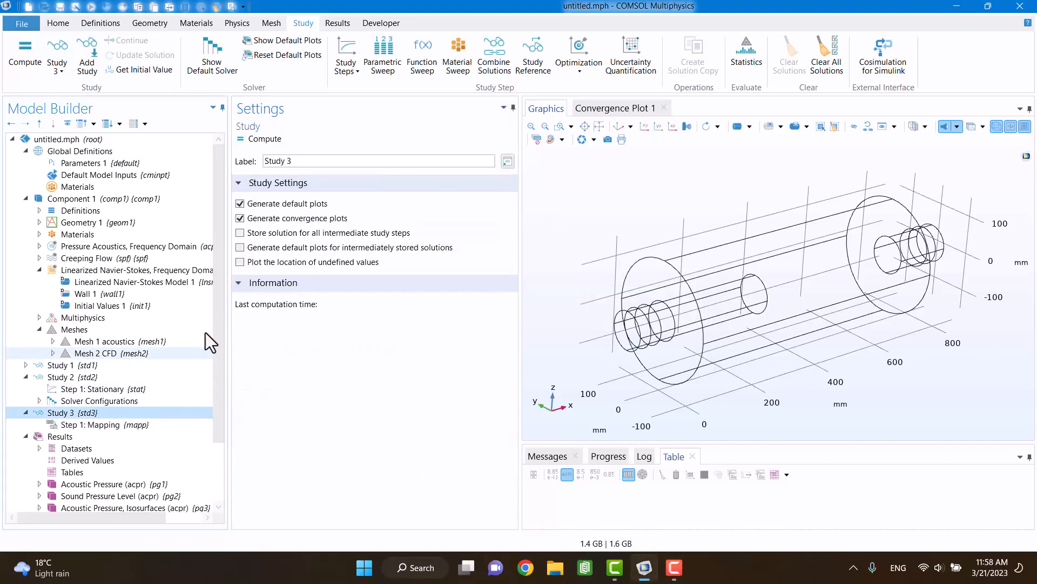
pyautogui.click(258, 139)
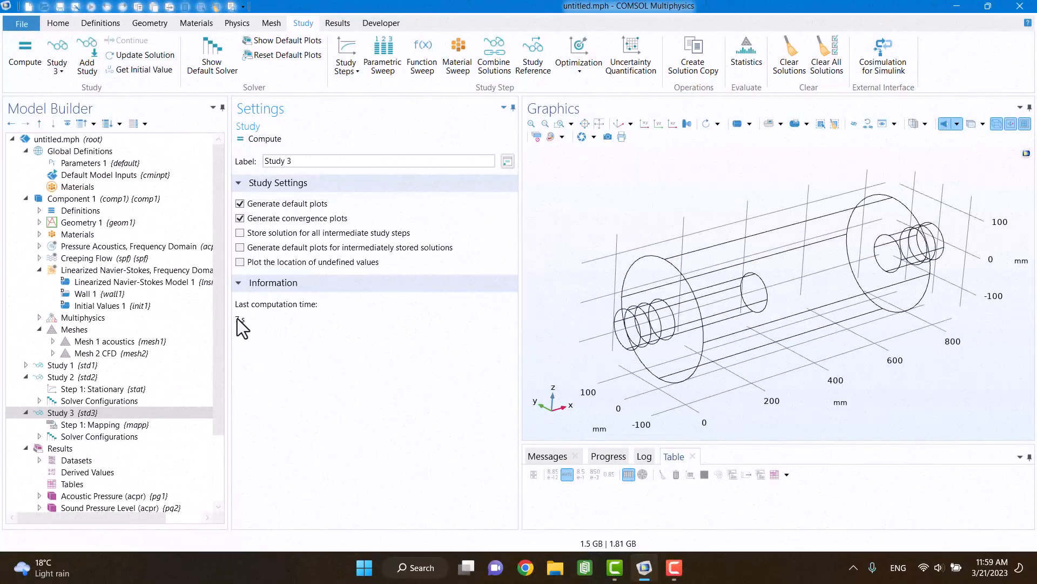
# Step: Add an Interior Wall condition to the linearized Navier-Stokes interface on the inlet pipe walls inside the muffler, boundaries 20, 21, 23 and 24
pyautogui.click(112, 276)
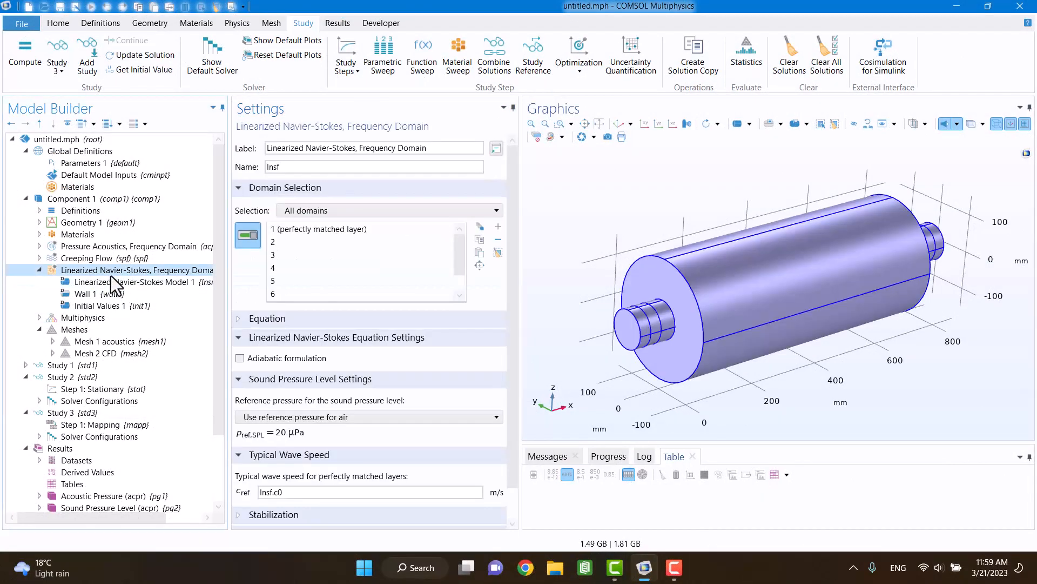
pyautogui.click(247, 27)
pyautogui.click(275, 57)
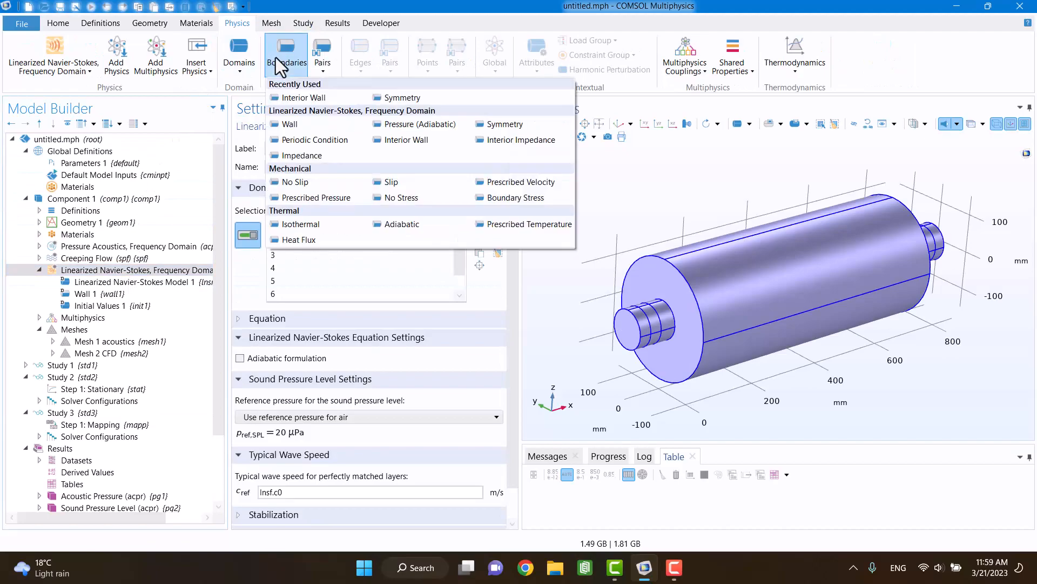
pyautogui.click(287, 96)
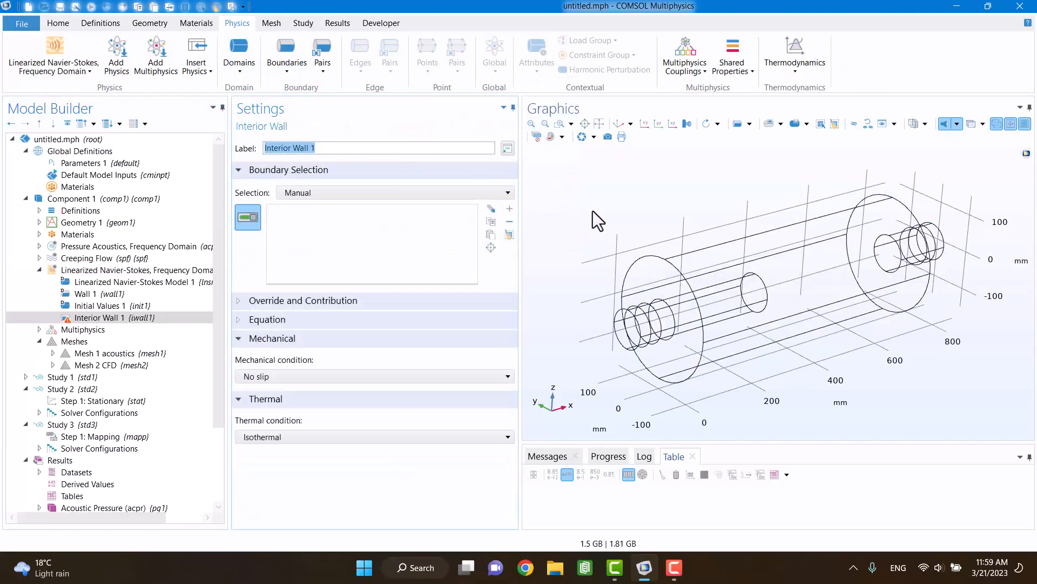
pyautogui.click(727, 318)
pyautogui.click(724, 315)
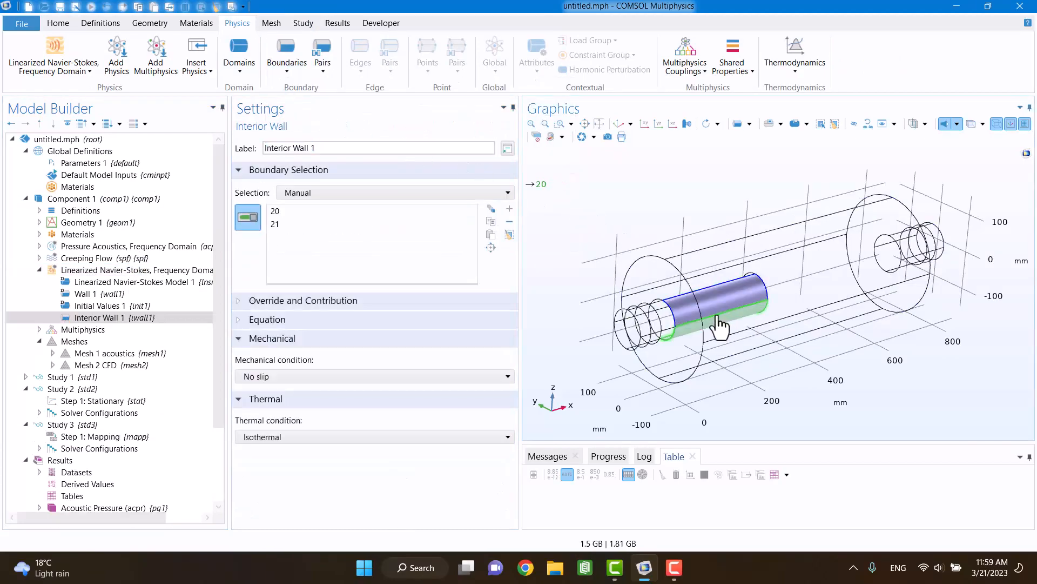
pyautogui.click(661, 308)
pyautogui.click(664, 313)
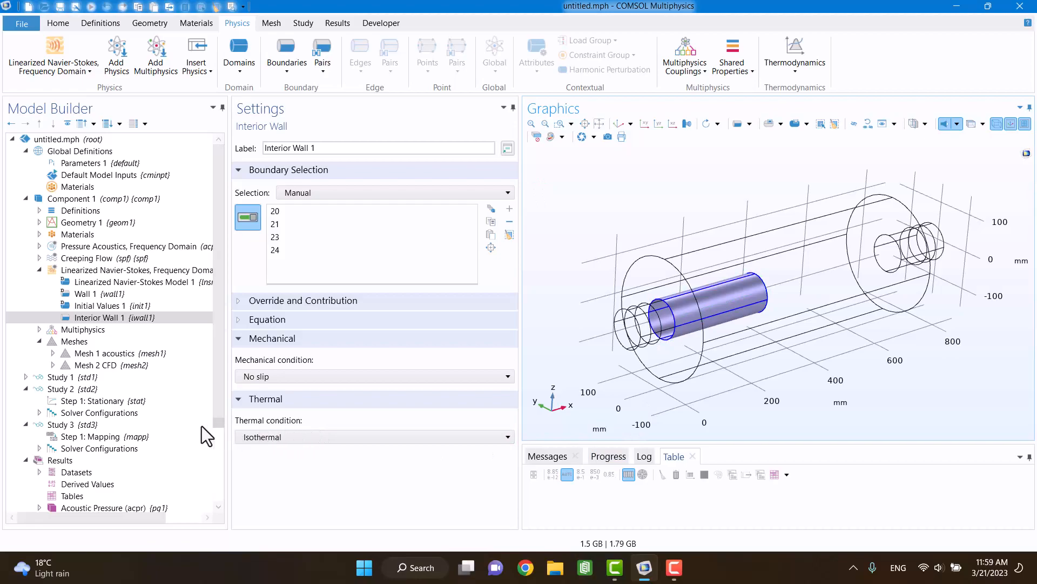
# Step: Check the domain selection of Perfectly Matched Layer 1 at the two outer pipe ends, keeping domains 1 and 7 assigned
pyautogui.click(40, 210)
pyautogui.click(89, 246)
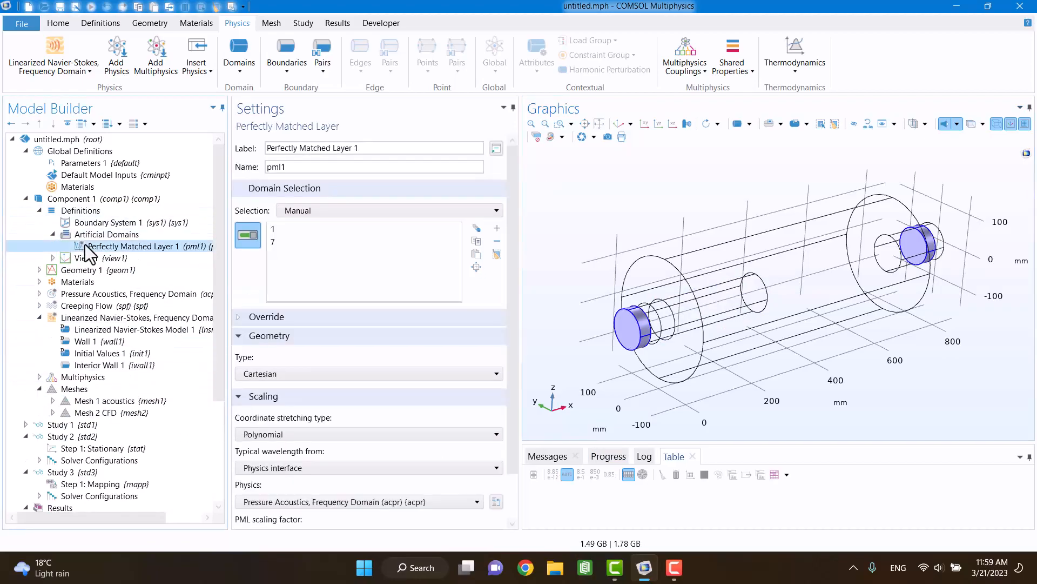
pyautogui.click(933, 250)
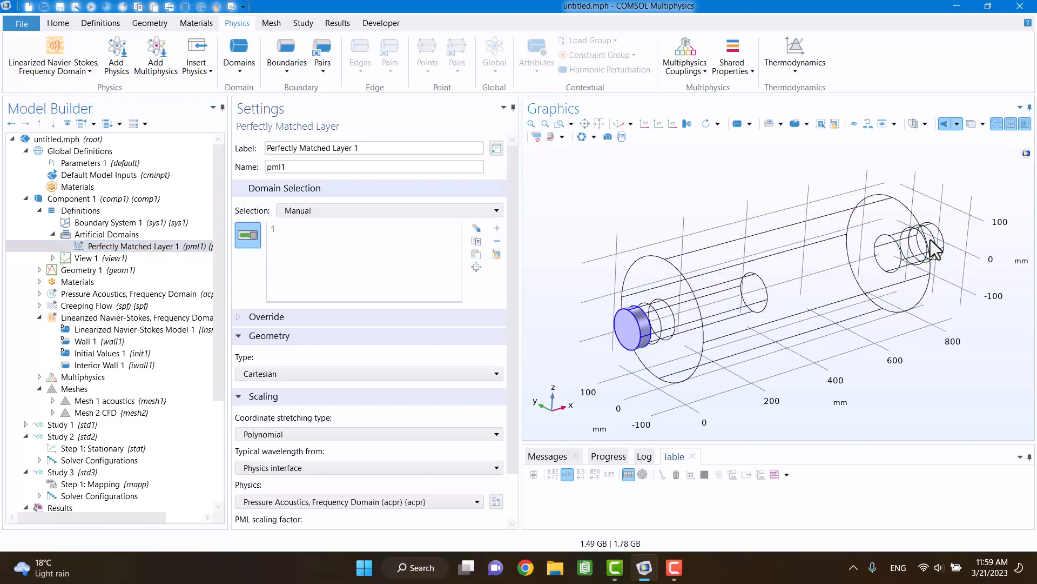
pyautogui.click(933, 247)
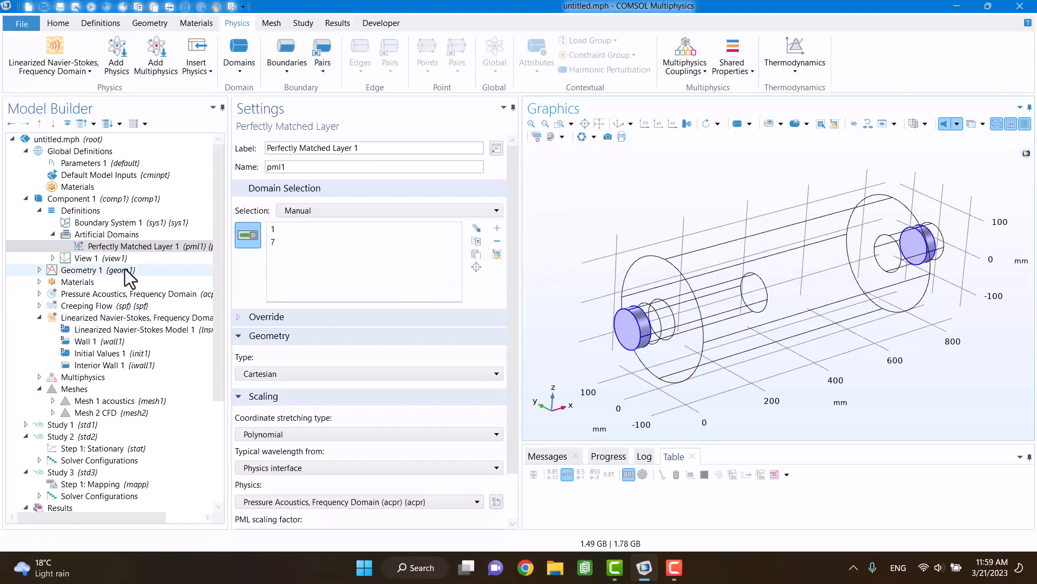
pyautogui.click(53, 234)
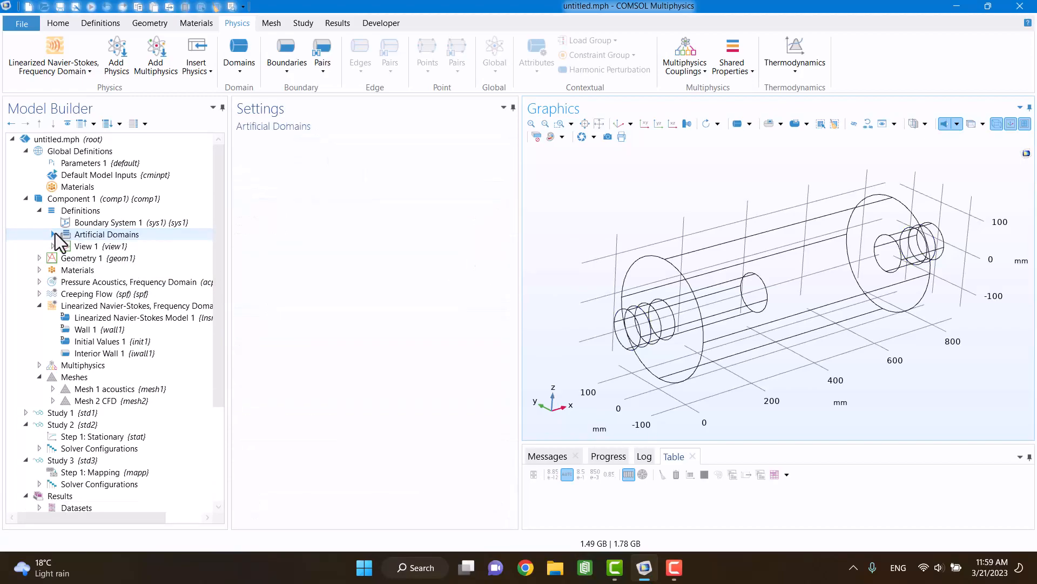
pyautogui.click(54, 233)
pyautogui.click(80, 245)
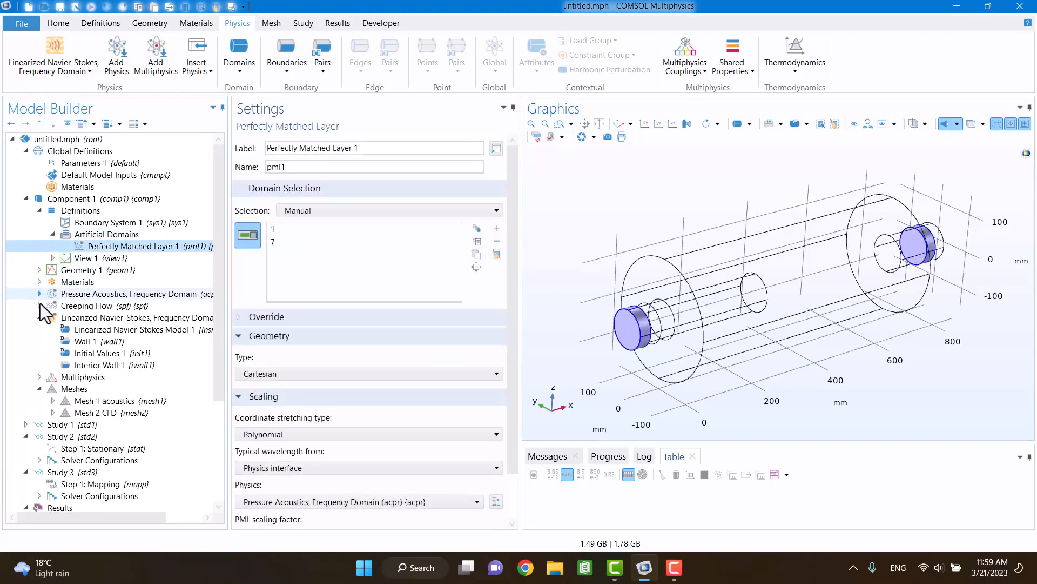
# Step: Add a Background Acoustic Fields condition to the linearized Navier-Stokes interface on inlet pipe domain 2, next to the perfectly matched layer
pyautogui.click(72, 319)
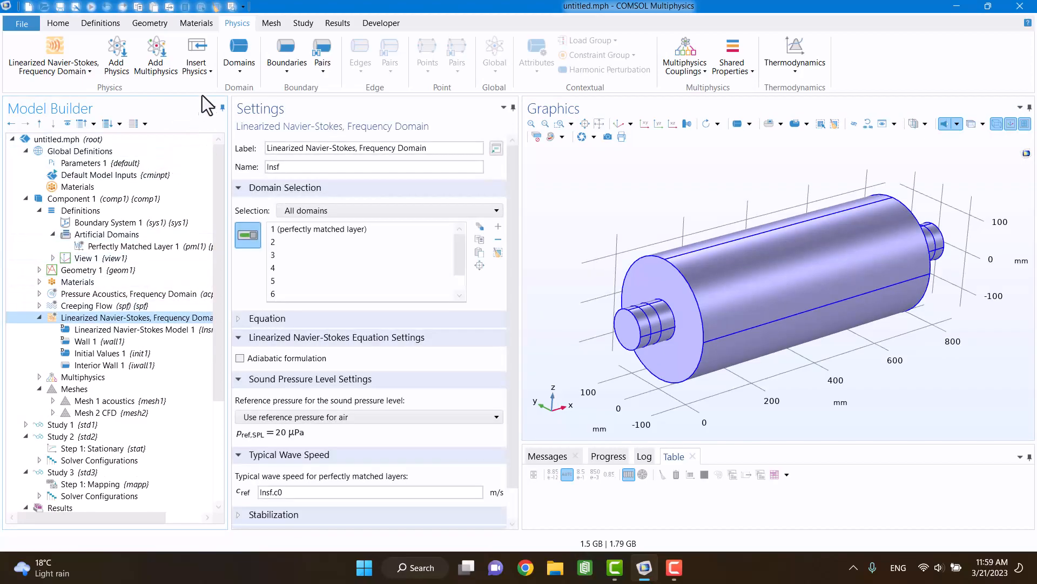
pyautogui.click(239, 62)
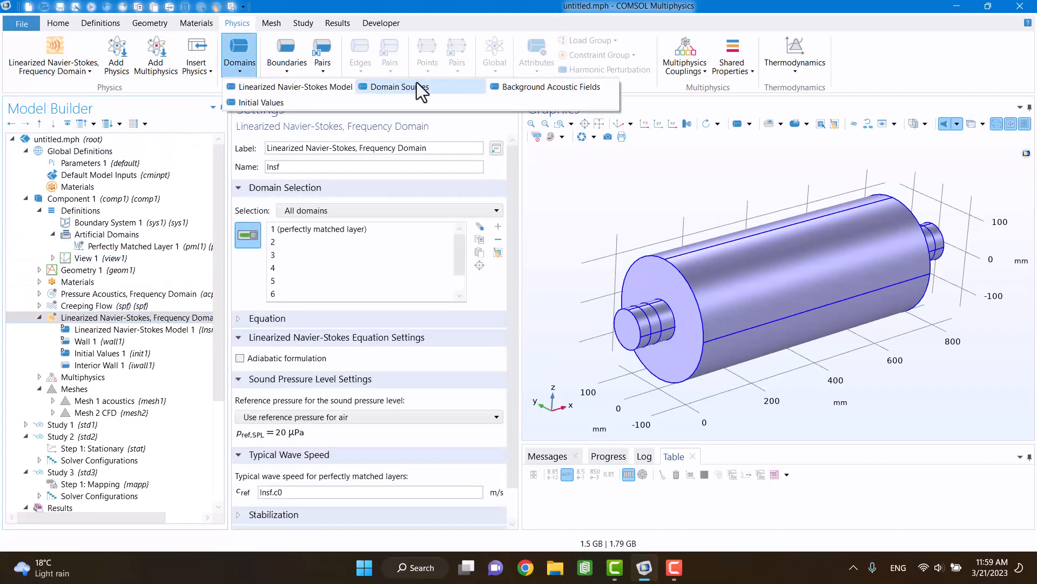
pyautogui.click(516, 87)
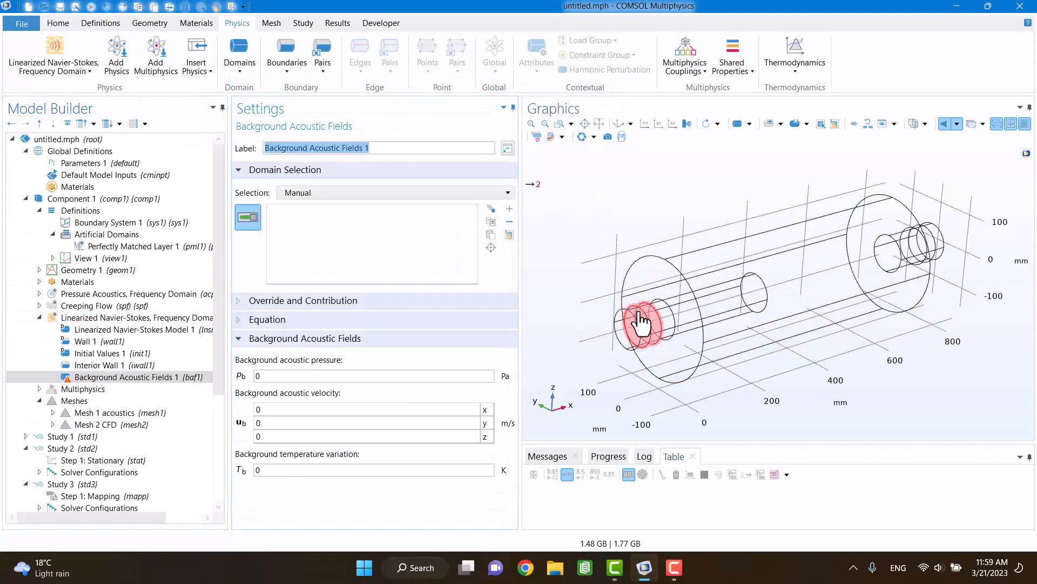
pyautogui.click(641, 322)
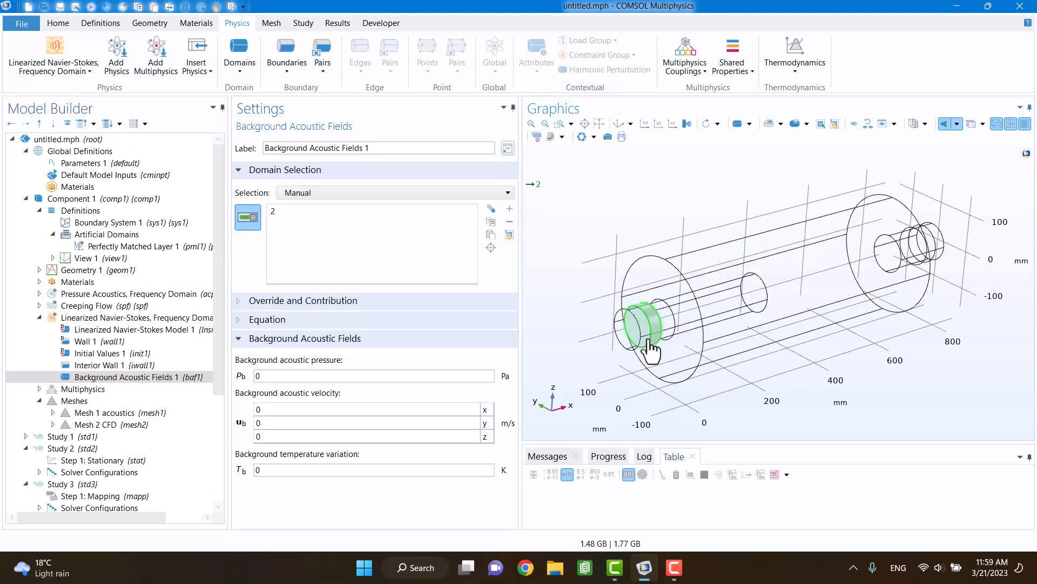
pyautogui.click(121, 248)
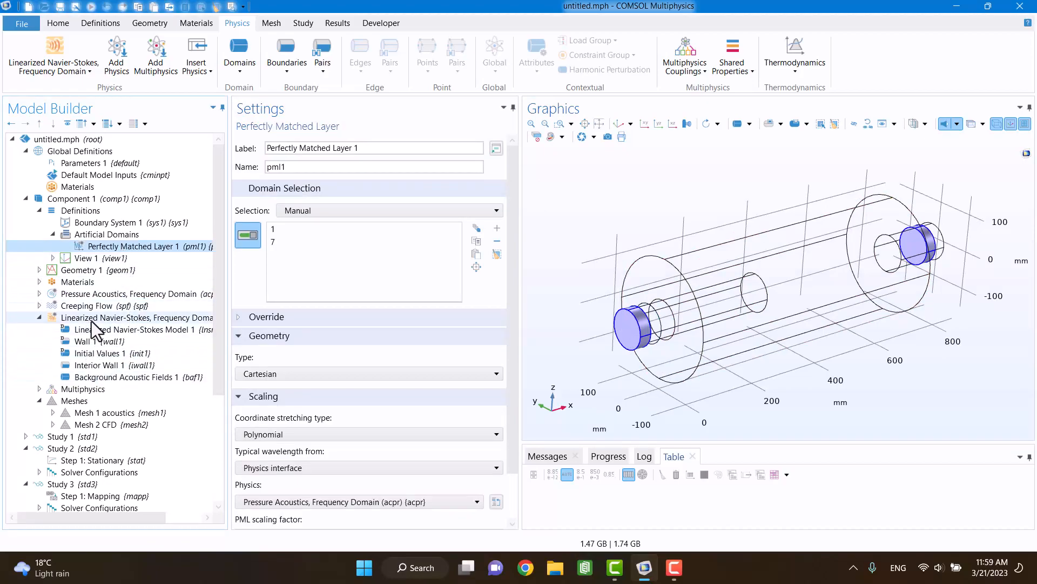
pyautogui.click(89, 378)
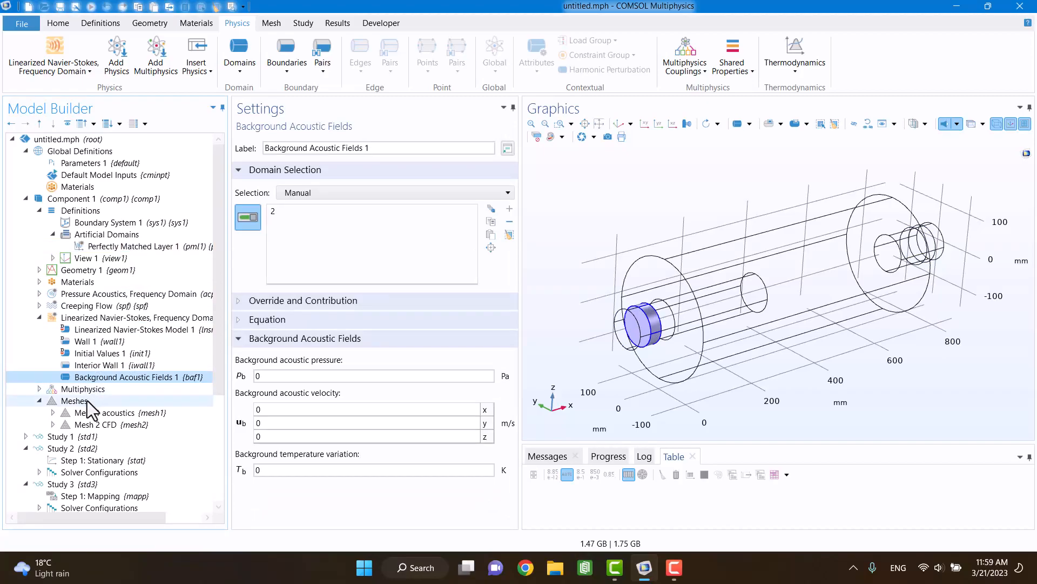
# Step: Add a Variables node to the component definitions and load its entries from the variables text file on the Desktop
pyautogui.scroll(-1, 85, 411)
pyautogui.click(25, 413)
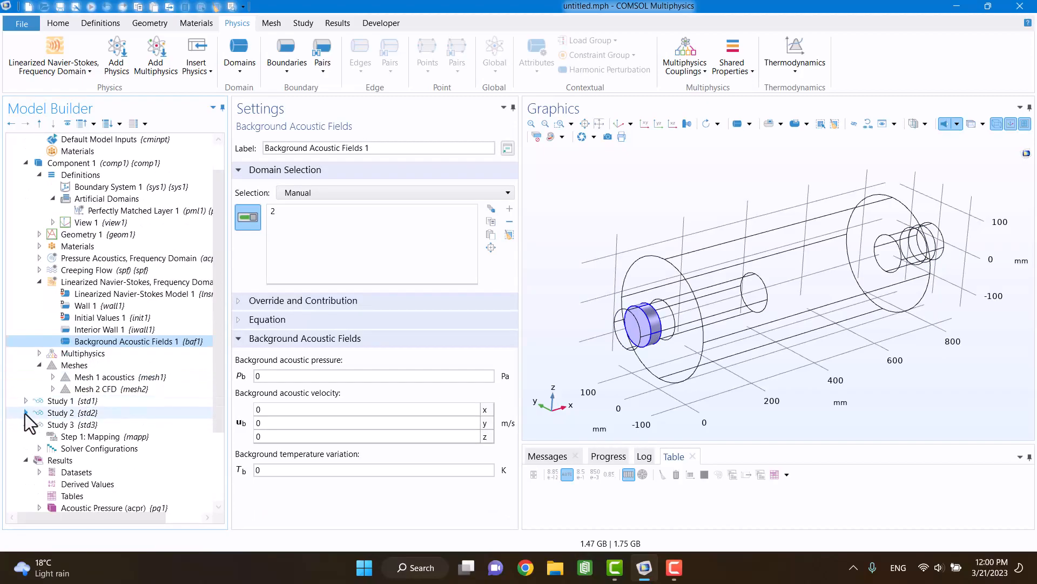
pyautogui.click(26, 424)
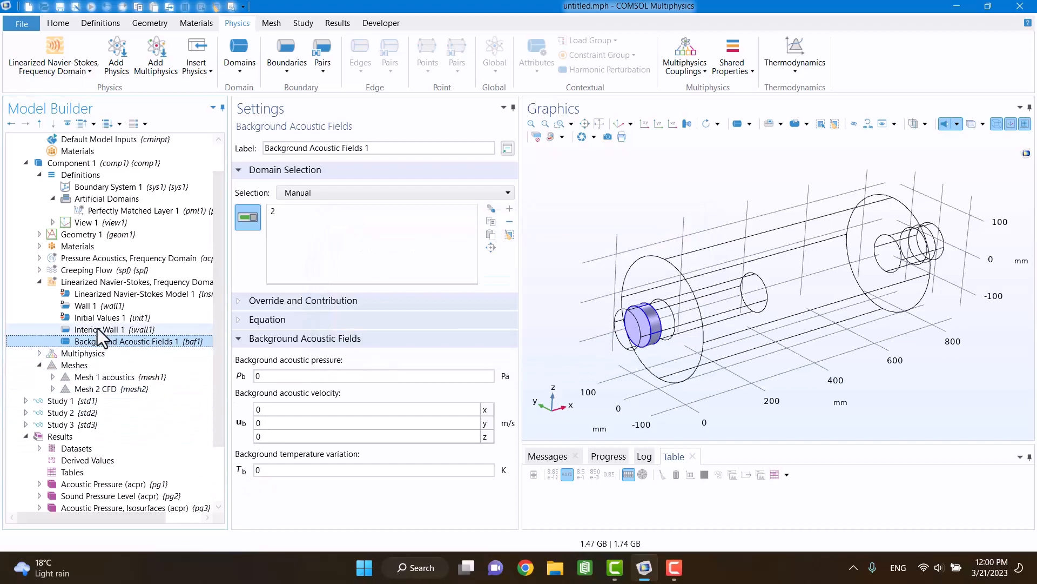
pyautogui.scroll(1, 82, 227)
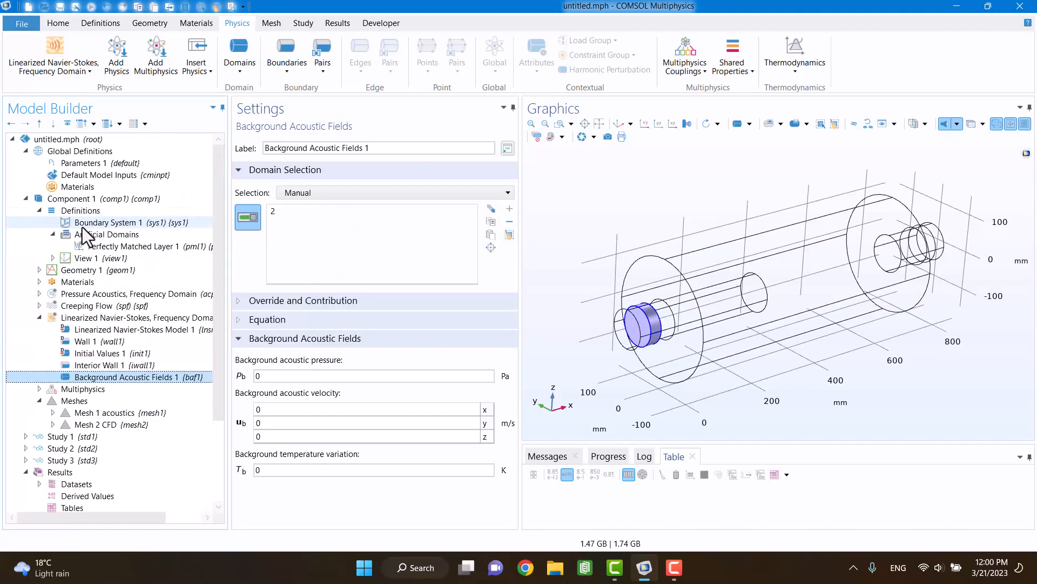
pyautogui.rightClick(64, 210)
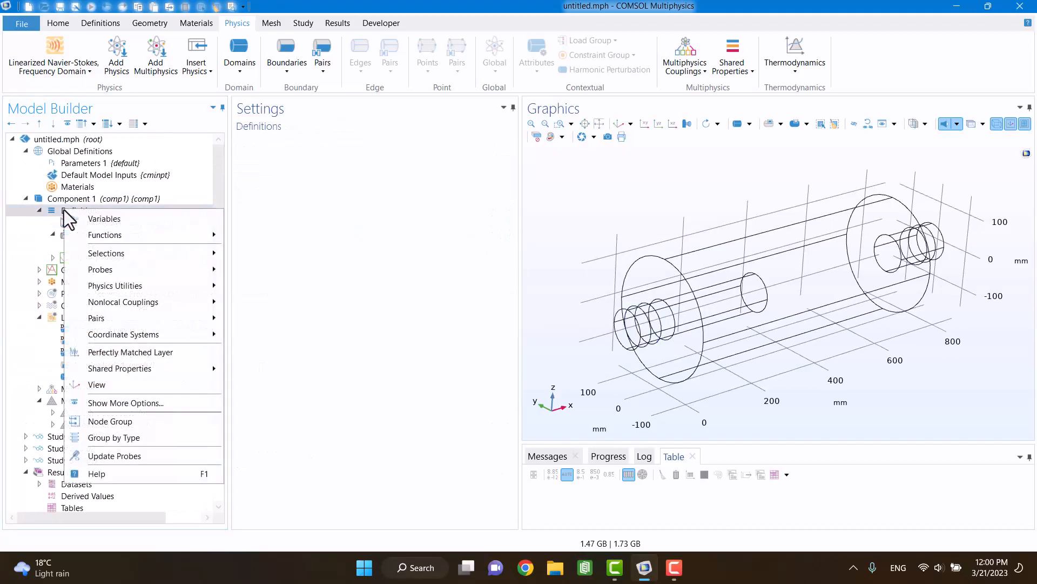
pyautogui.click(83, 218)
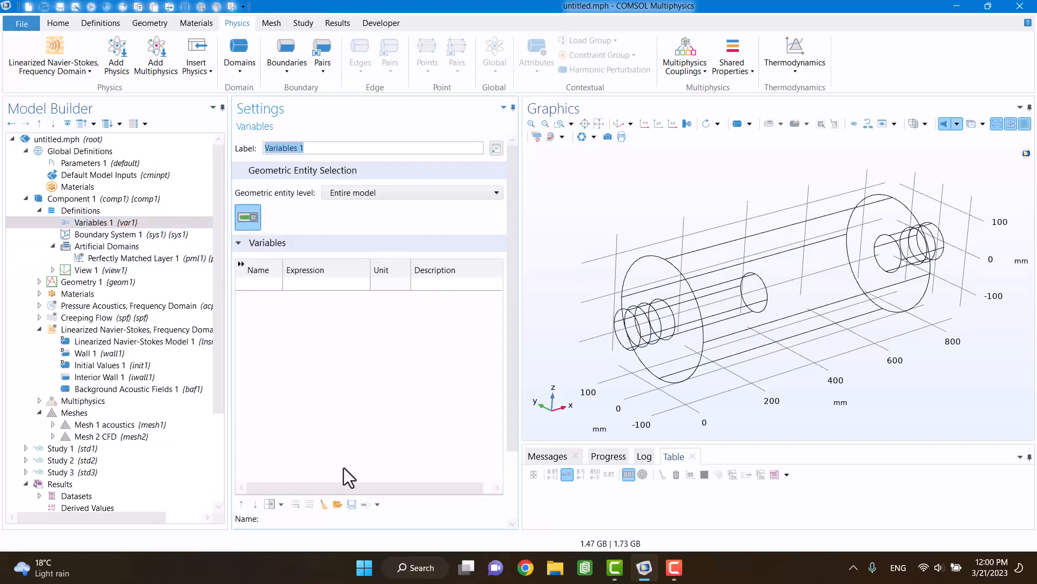
pyautogui.click(340, 504)
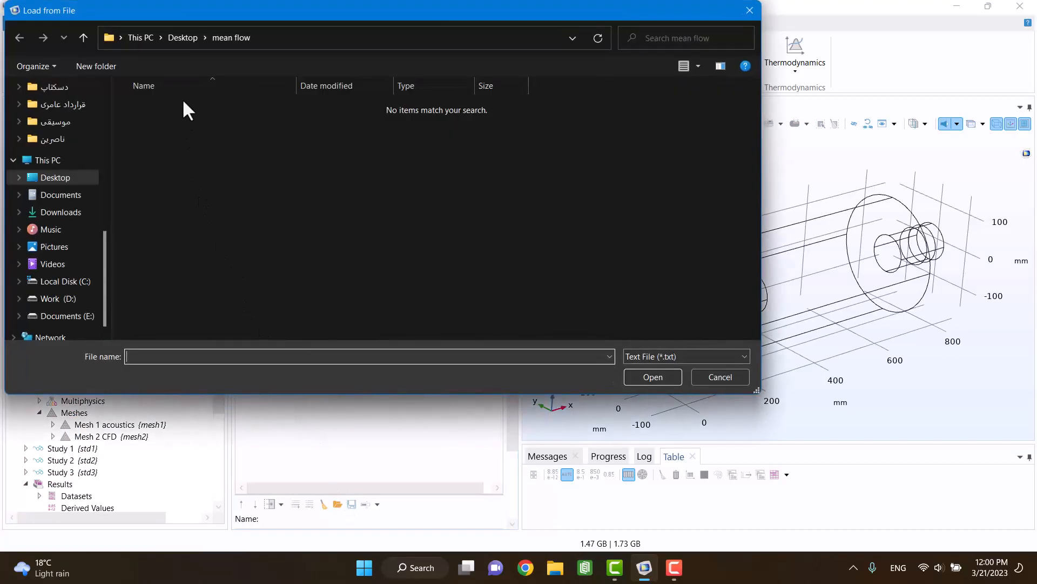
pyautogui.click(171, 33)
pyautogui.click(231, 182)
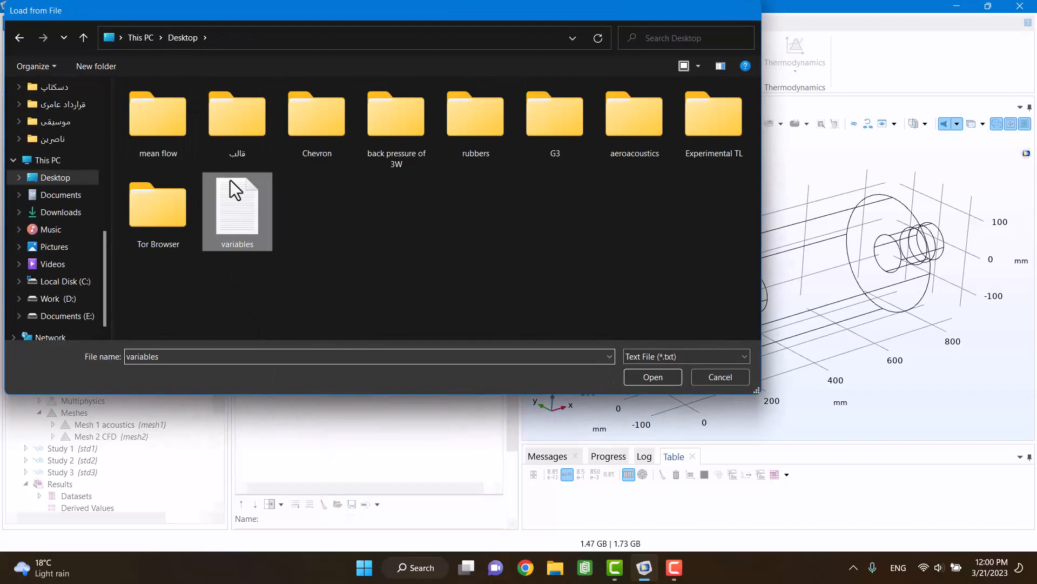
pyautogui.doubleClick(231, 180)
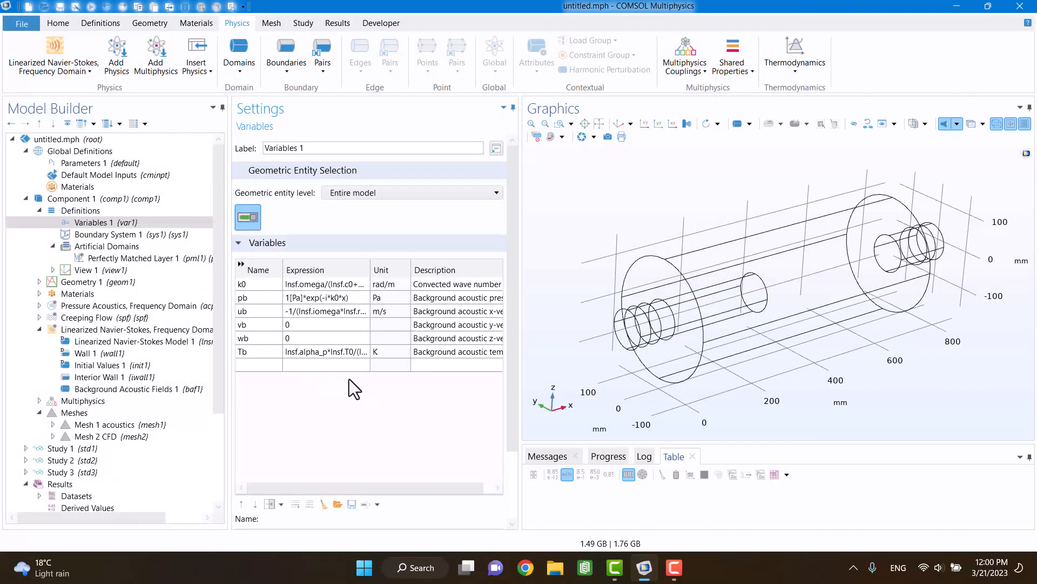
# Step: Widen the expression column of Variables 1 and examine the expressions defining the background acoustic field
pyautogui.click(342, 300)
pyautogui.click(342, 299)
pyautogui.click(342, 299)
pyautogui.moveTo(370, 268); pyautogui.dragTo(426, 268)
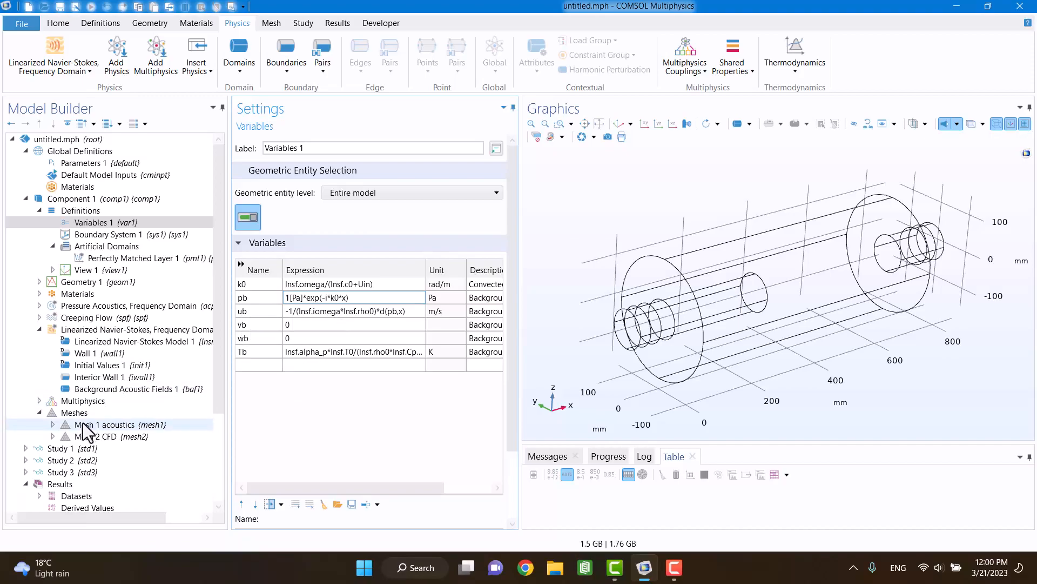
# Step: Set Background Acoustic Fields 1 to pressure pb, velocity components ub, vb and wb, and temperature variation Tb
pyautogui.click(85, 389)
pyautogui.doubleClick(287, 376)
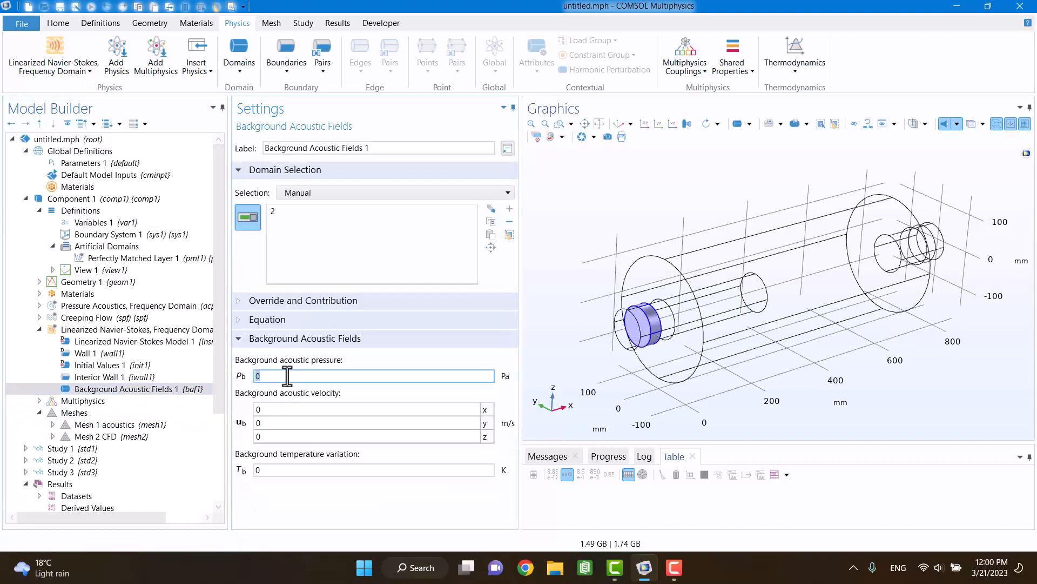
pyautogui.write('pb')
pyautogui.press('Tab')
pyautogui.write('ub')
pyautogui.press('Tab')
pyautogui.write('vb')
pyautogui.press('Tab')
pyautogui.write('wb')
pyautogui.press('Tab')
pyautogui.write('Tb')
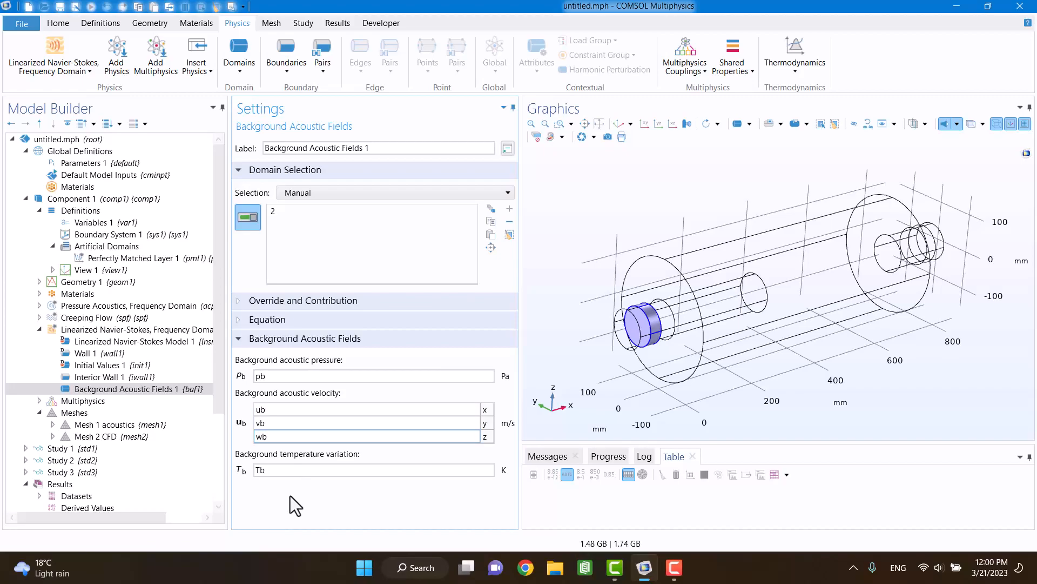
# Step: Add a Frequency Domain study that solves only the linearized Navier-Stokes interface, excluding pressure acoustics, creeping flow and the background flow coupling
pyautogui.click(301, 24)
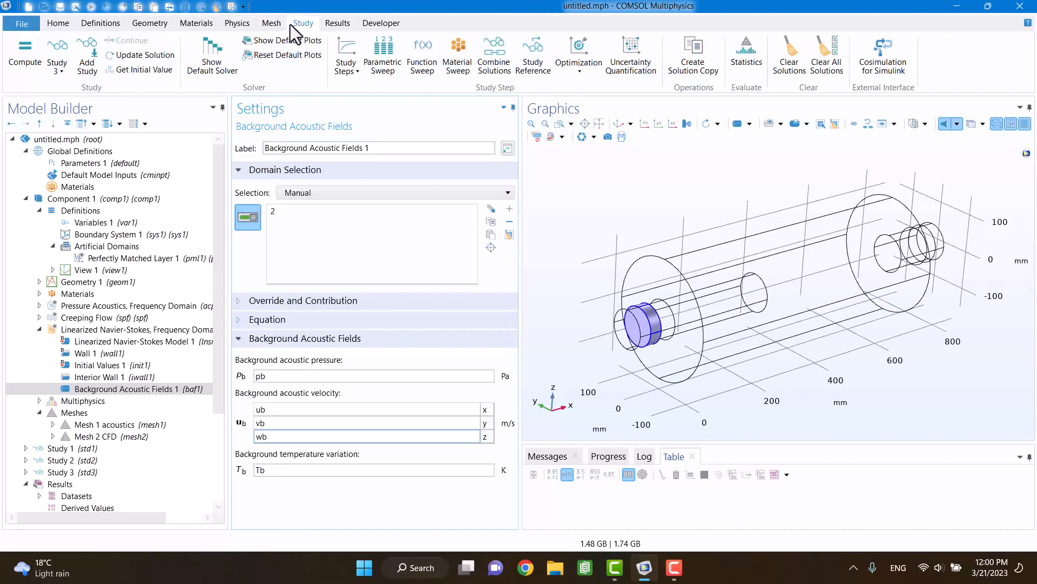
pyautogui.click(99, 48)
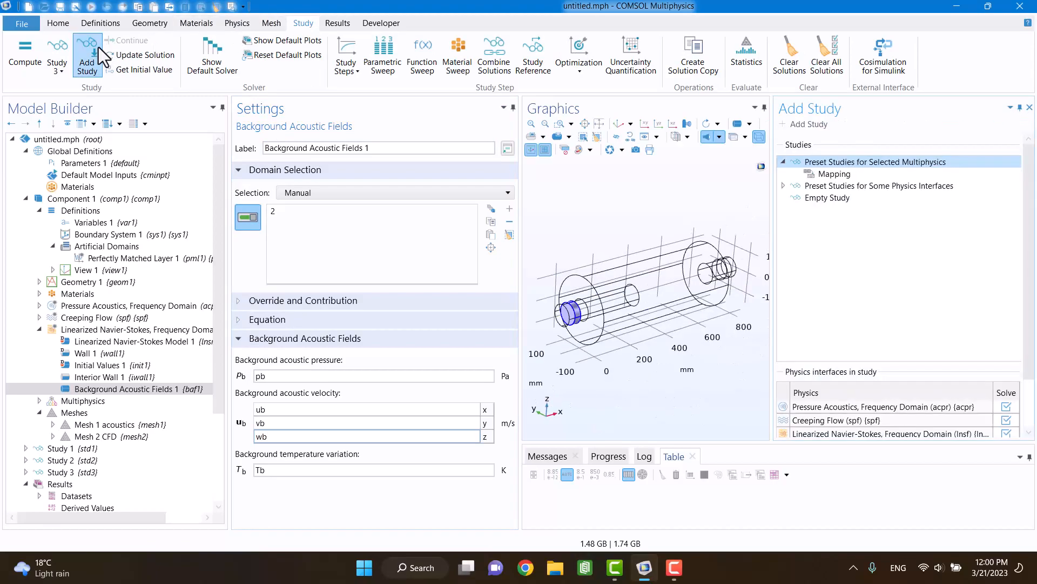
pyautogui.click(1006, 406)
pyautogui.click(1006, 420)
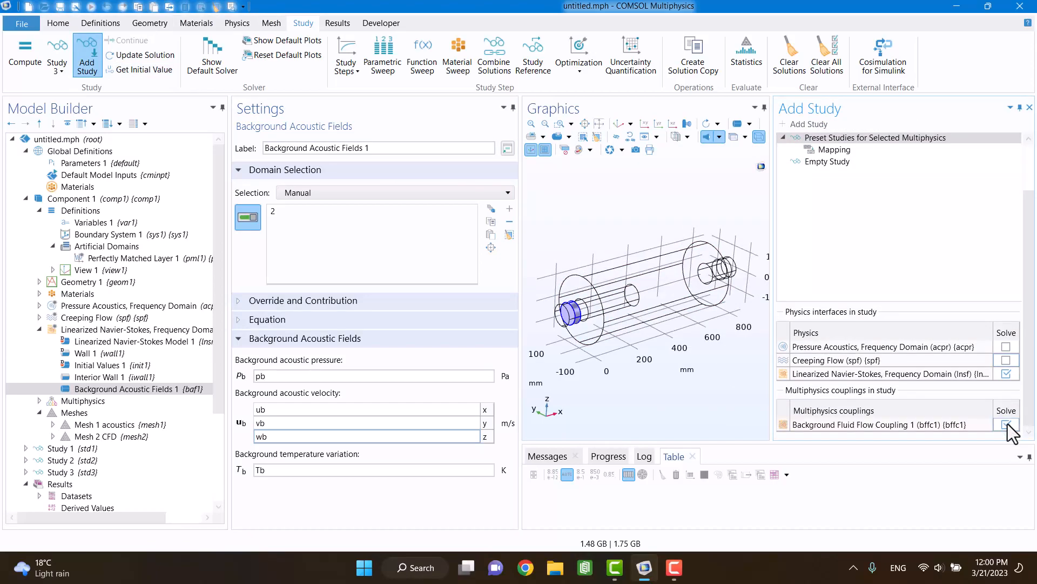
pyautogui.click(1006, 425)
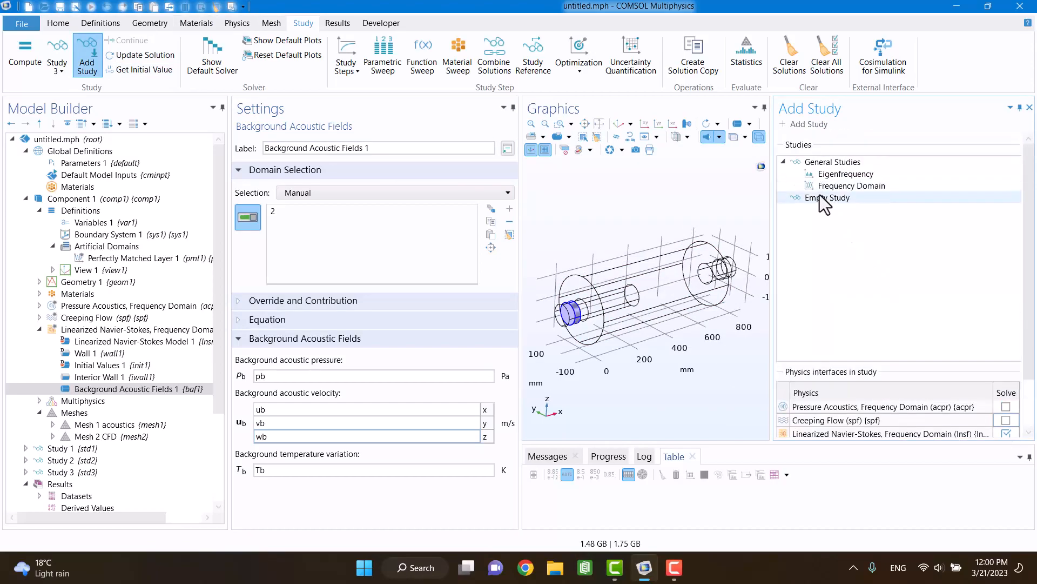
pyautogui.click(822, 187)
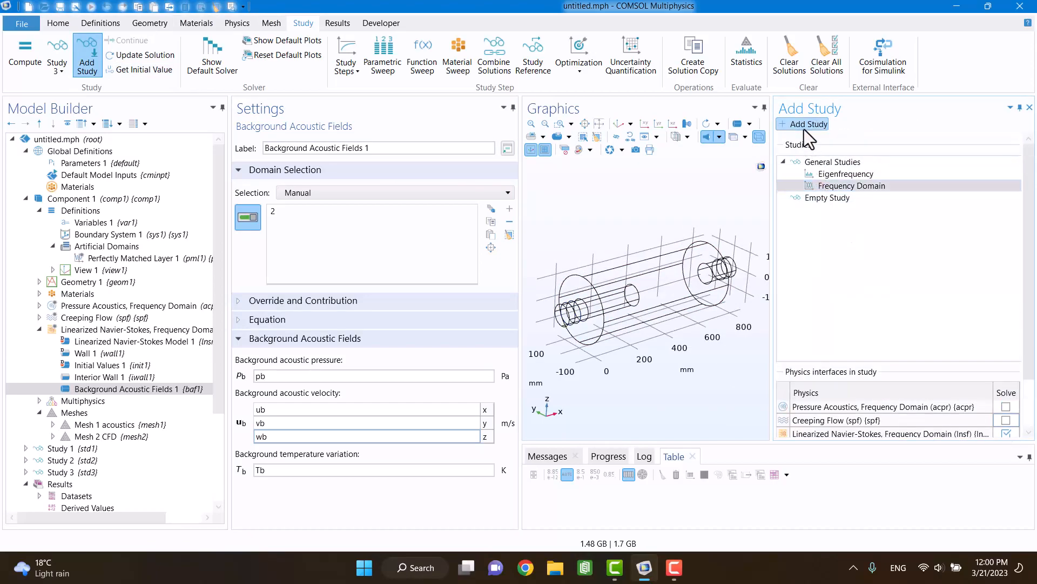
pyautogui.click(804, 124)
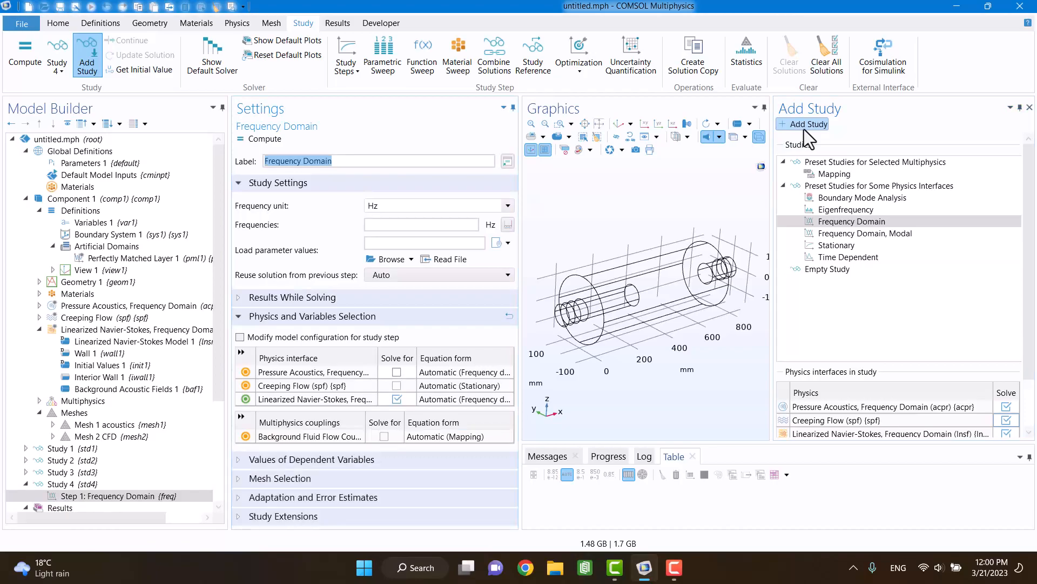
pyautogui.click(1029, 107)
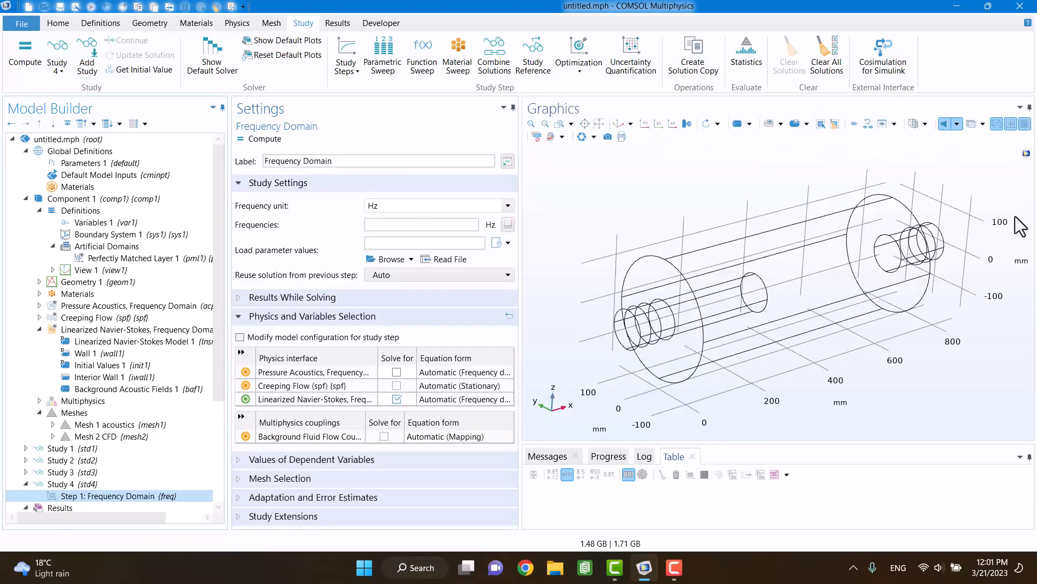
# Step: Select Mesh 1 acoustics as the mesh for Component 1 in Study 4's frequency domain step
pyautogui.click(280, 477)
pyautogui.click(418, 478)
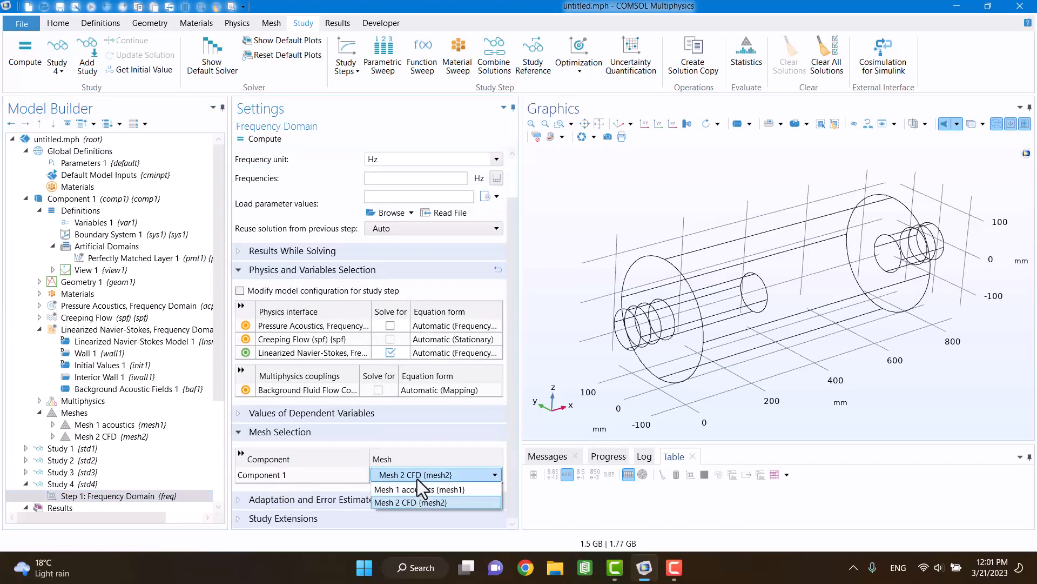
pyautogui.click(400, 498)
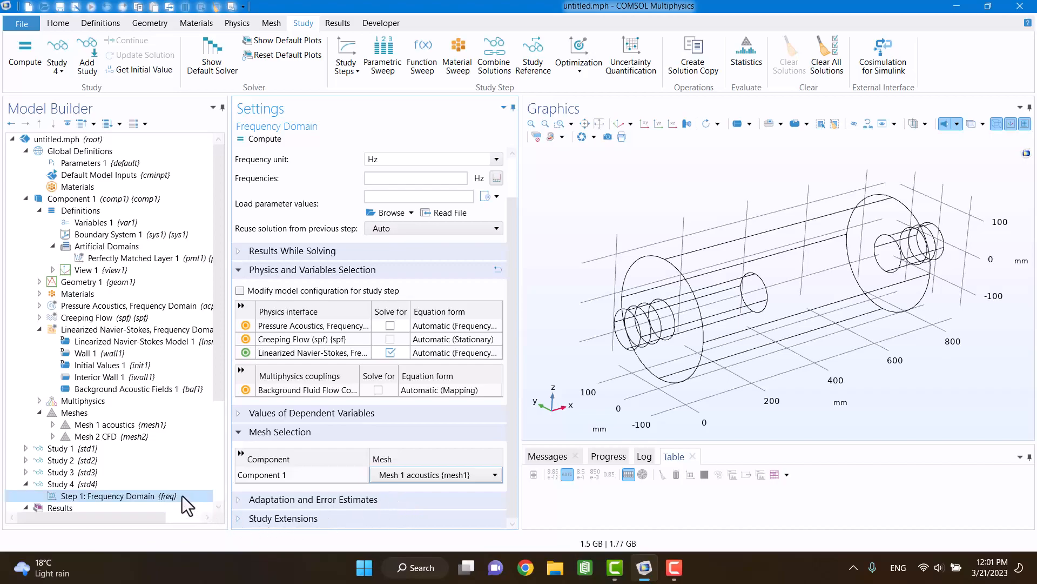
# Step: Copy the frequencies range(1,5,1500) Hz from Study 1's frequency domain step into Study 4's frequency domain step
pyautogui.click(43, 451)
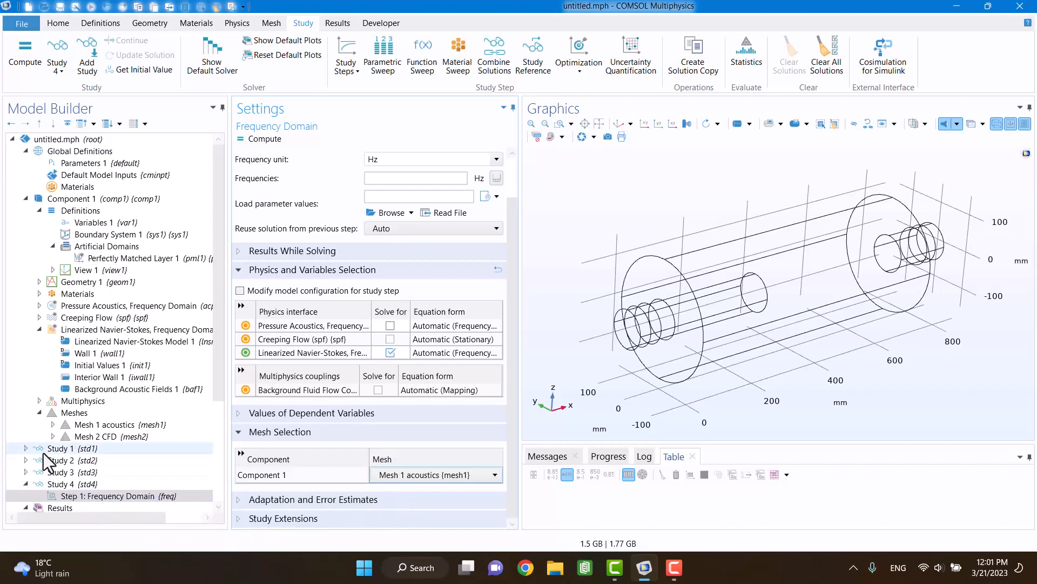
pyautogui.click(26, 448)
pyautogui.click(66, 460)
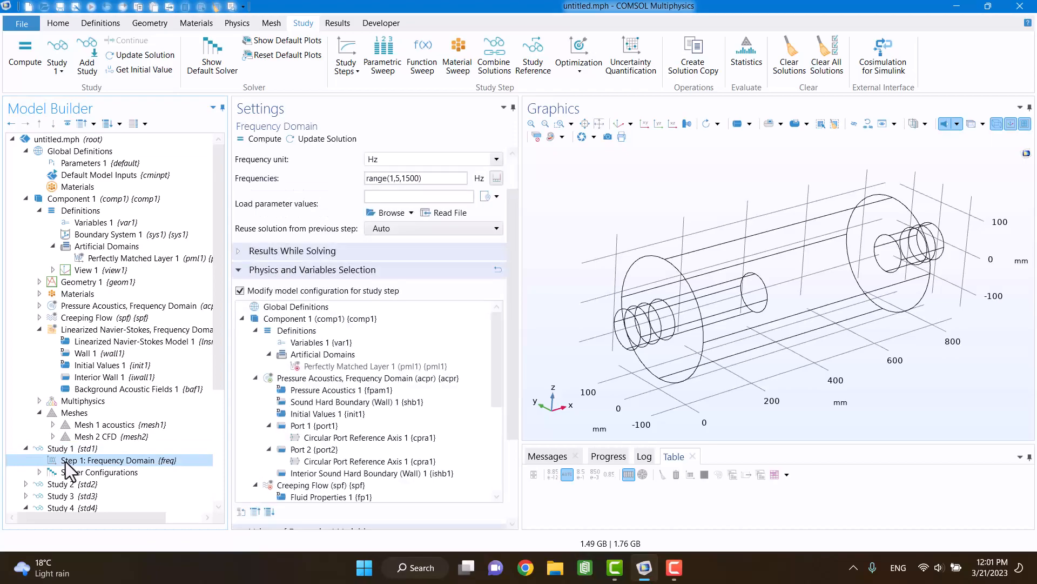
pyautogui.moveTo(414, 183); pyautogui.dragTo(366, 181)
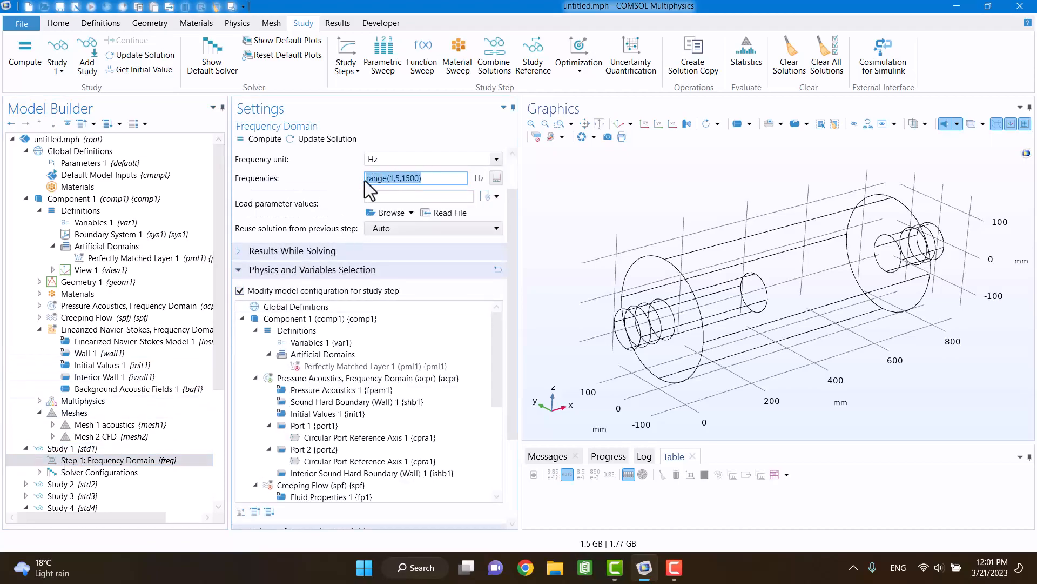
pyautogui.rightClick(374, 181)
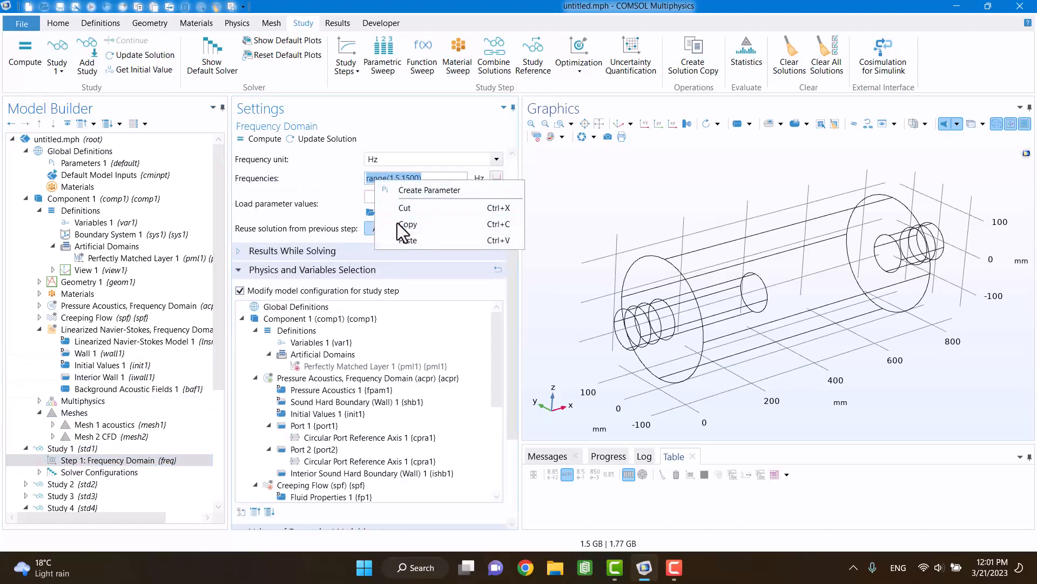
pyautogui.click(410, 144)
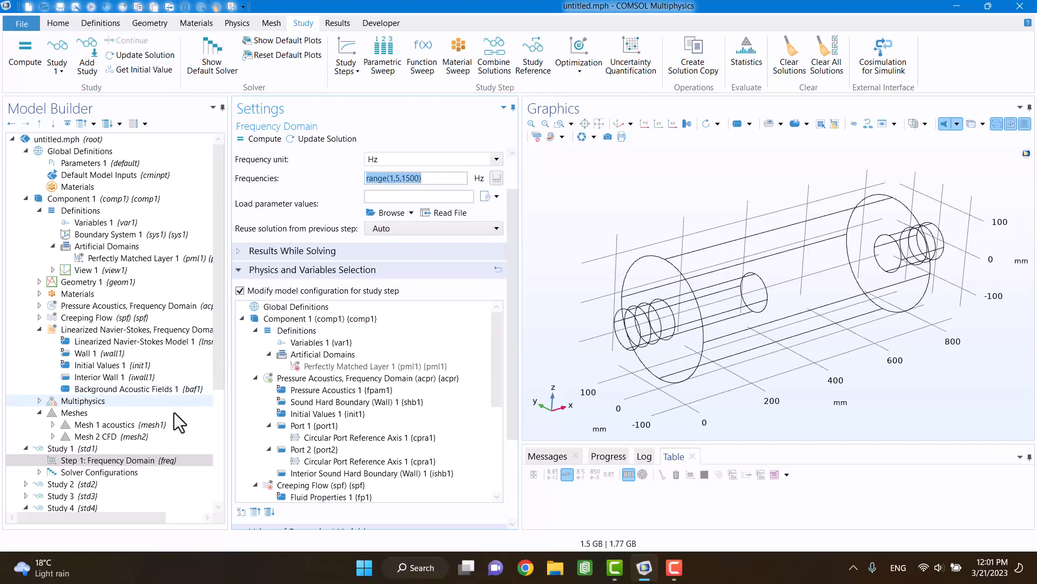
pyautogui.scroll(-1, 181, 405)
pyautogui.click(114, 484)
pyautogui.click(381, 179)
pyautogui.hotkey('ctrl', 'v')
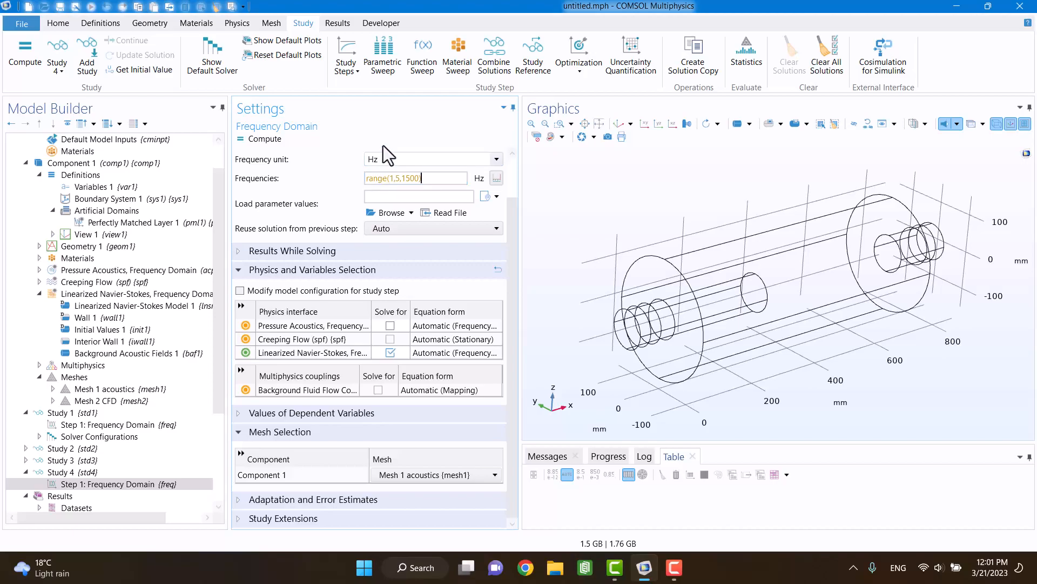
pyautogui.click(436, 187)
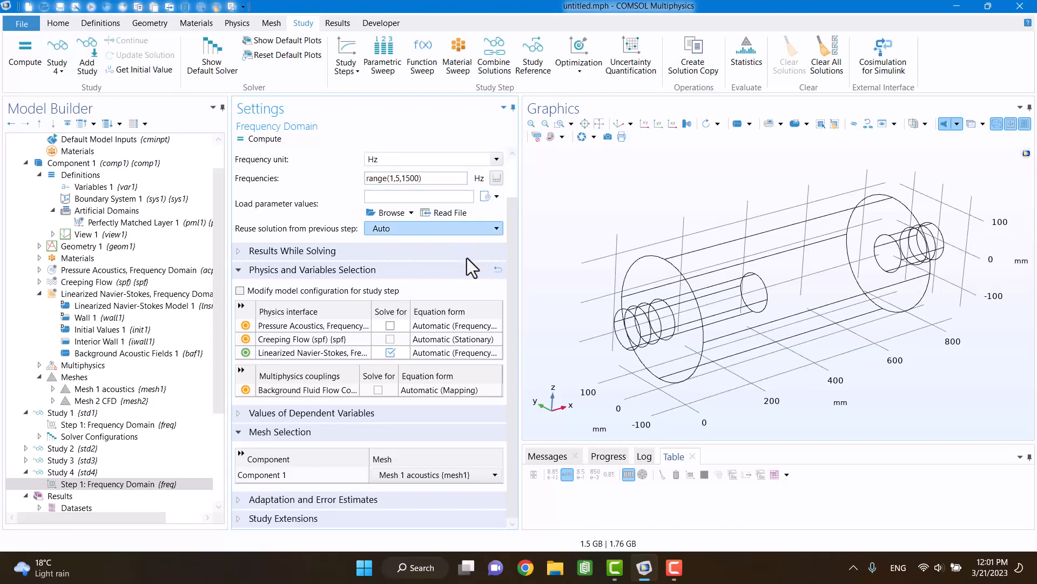
pyautogui.click(669, 570)
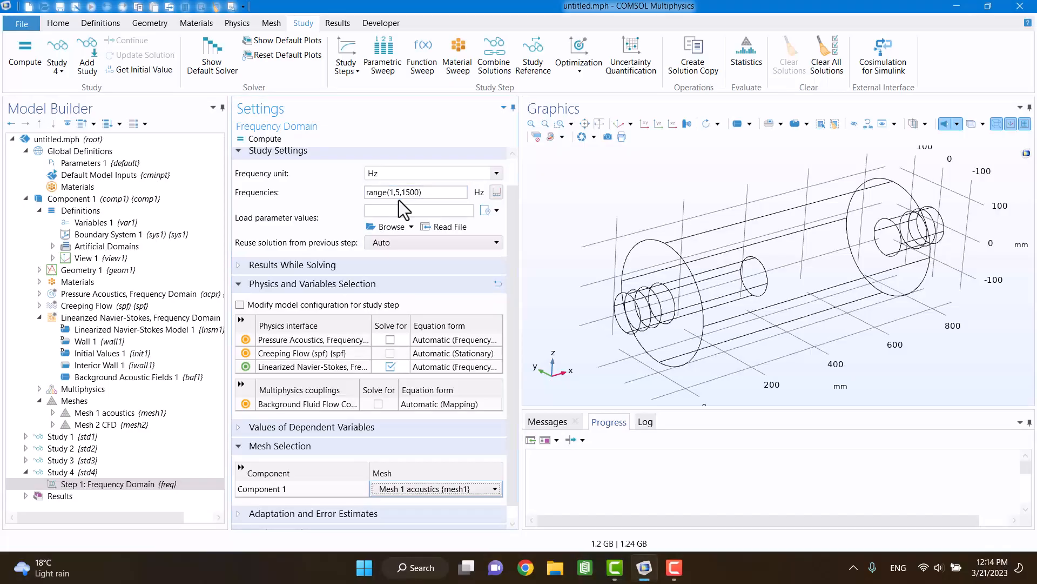
# Step: Set the variables not solved for in Study 4 to user controlled, taking their values from the Study 3 mapping solution
pyautogui.click(355, 428)
pyautogui.scroll(-3, 355, 430)
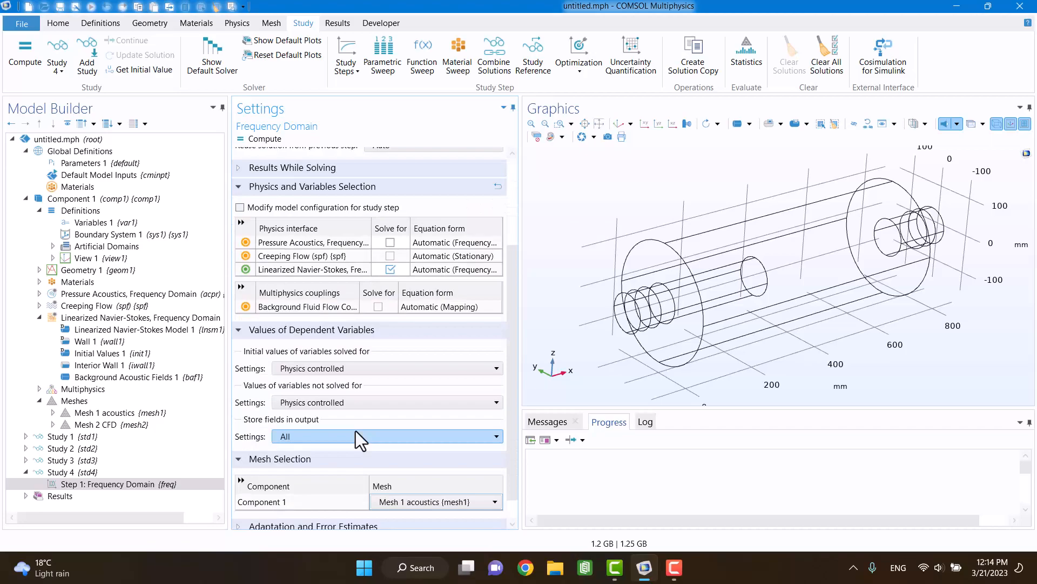
pyautogui.click(311, 405)
pyautogui.click(307, 414)
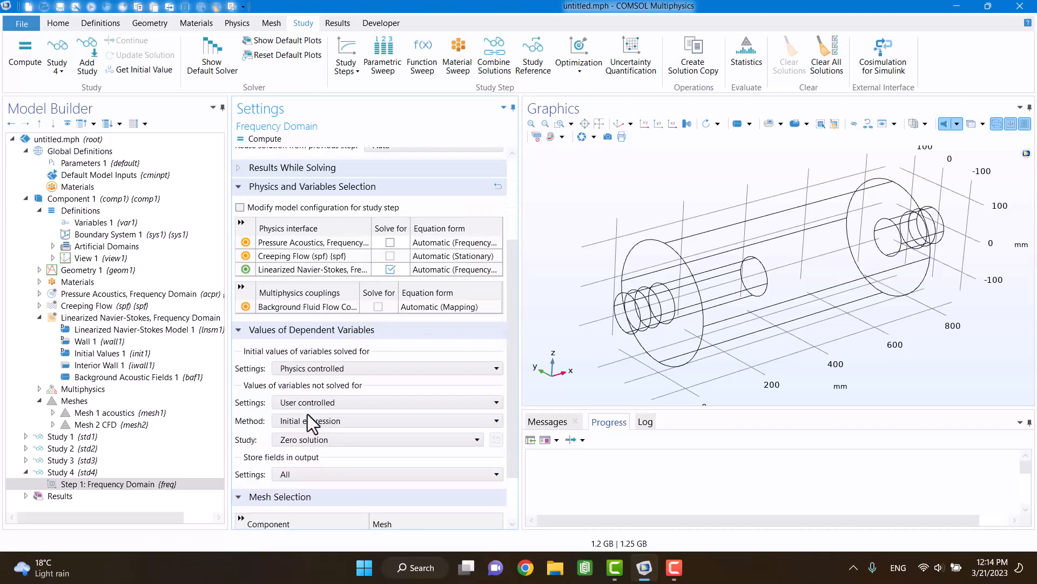
pyautogui.scroll(-2, 273, 416)
pyautogui.click(290, 358)
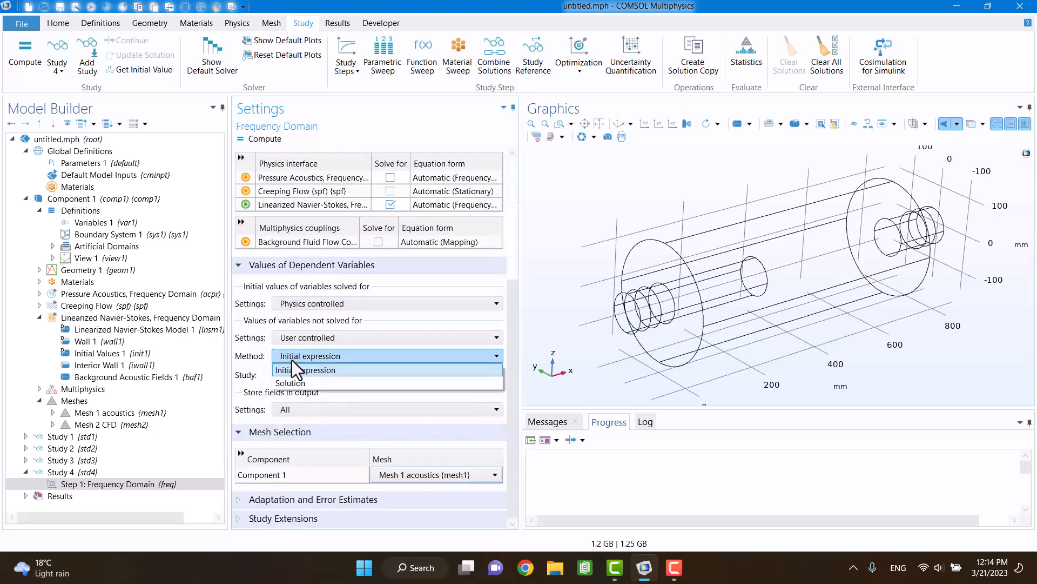
pyautogui.click(291, 383)
pyautogui.click(284, 378)
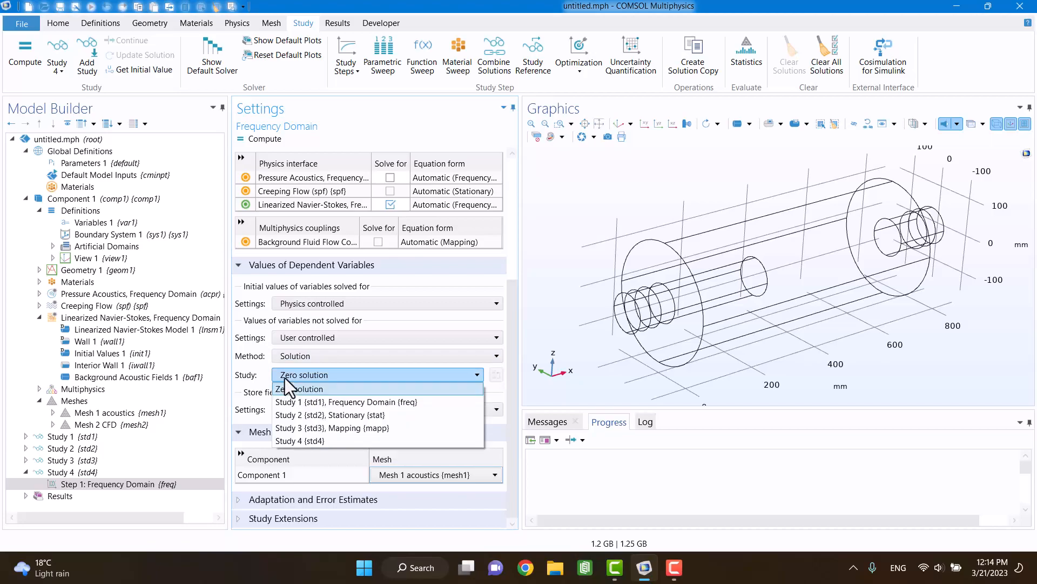
pyautogui.click(296, 424)
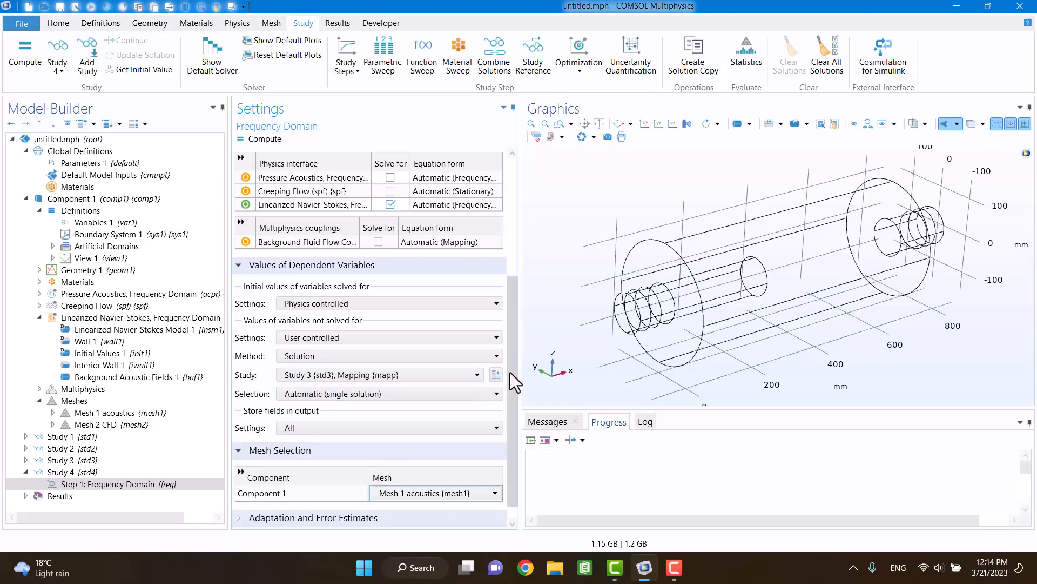
# Step: Compute Study 4's frequency domain step and enlarge the progress area to follow the solver
pyautogui.scroll(-1, 508, 377)
pyautogui.scroll(1, 502, 373)
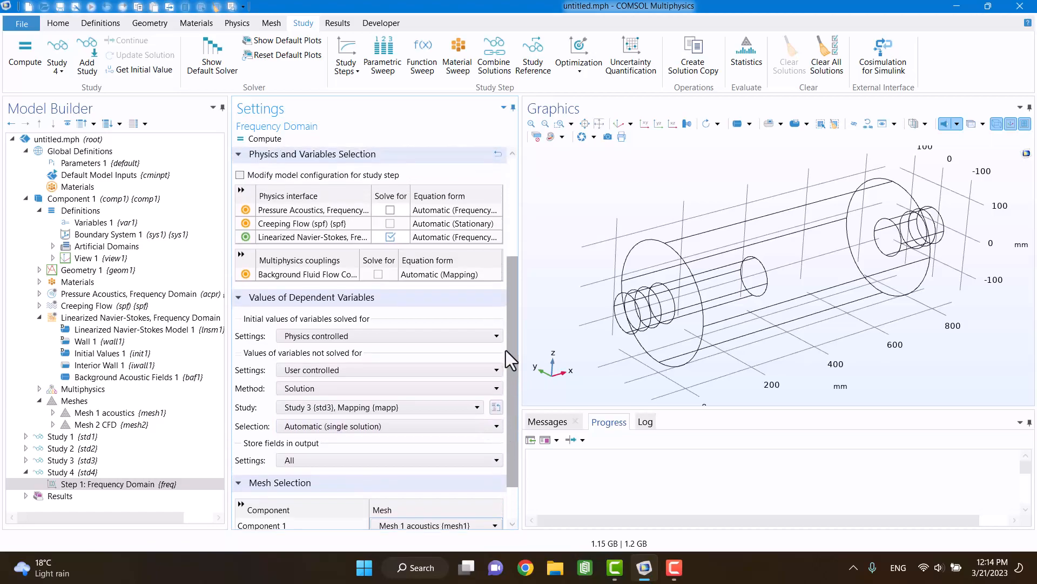
pyautogui.scroll(-1, 505, 359)
pyautogui.scroll(3, 501, 371)
pyautogui.scroll(1, 513, 275)
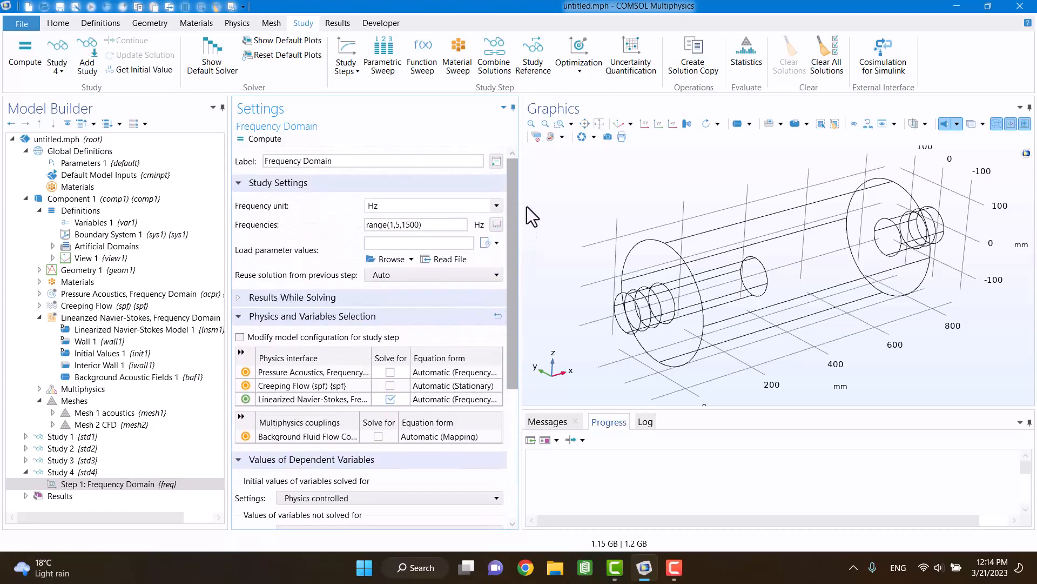
pyautogui.click(261, 142)
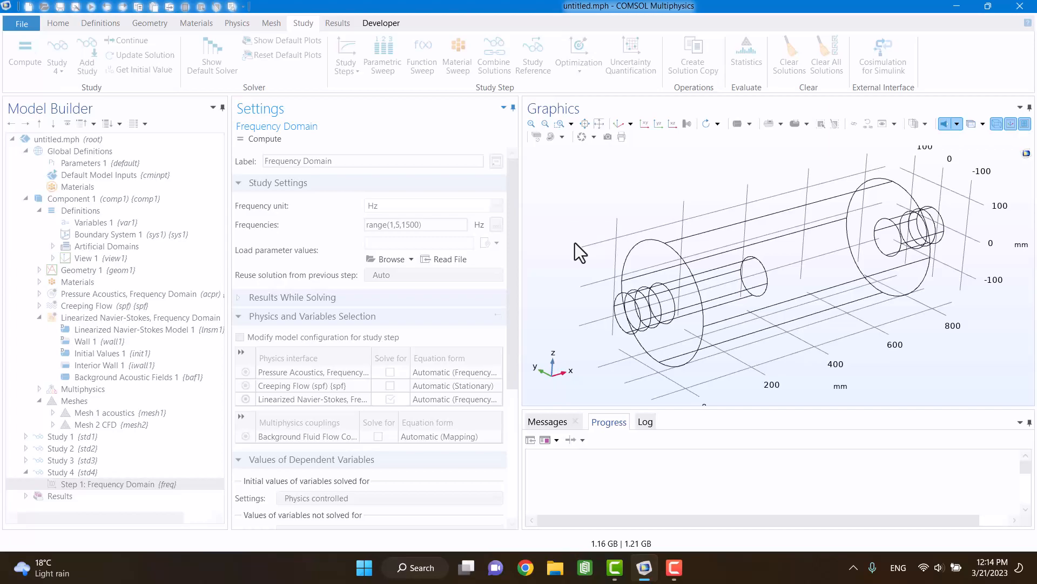
pyautogui.press('F8')
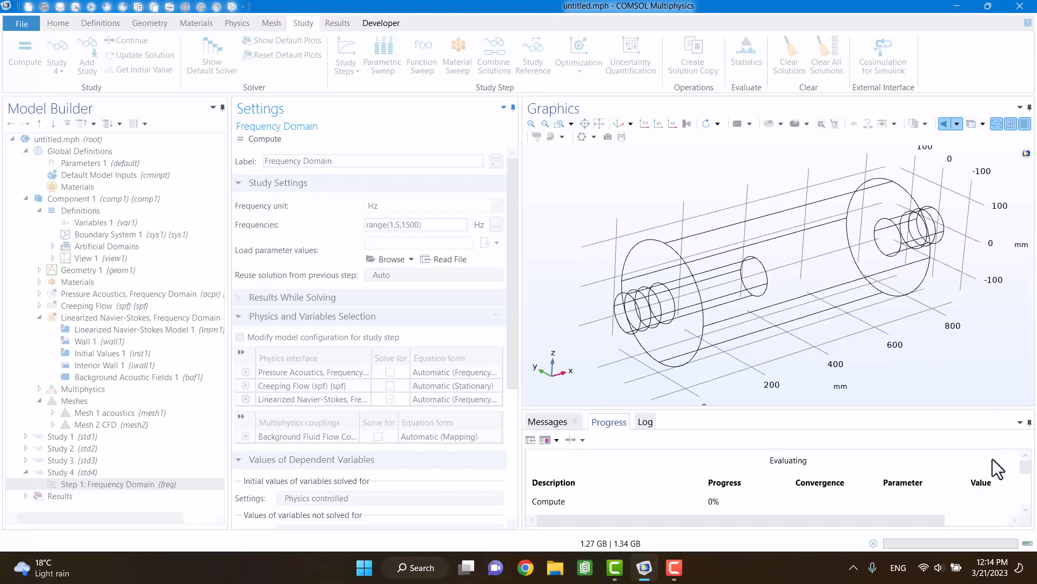
pyautogui.moveTo(732, 409); pyautogui.dragTo(736, 362)
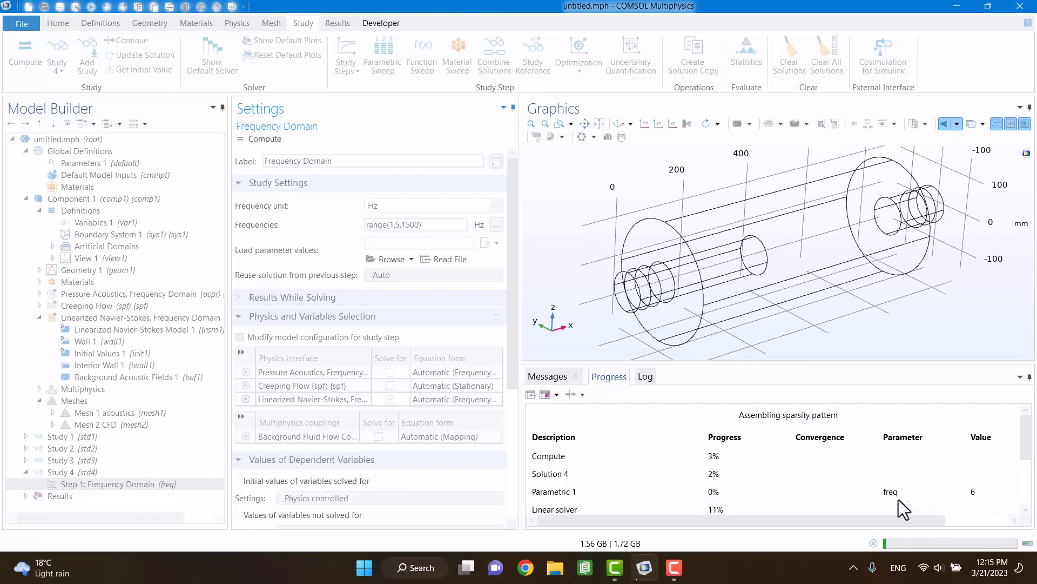
pyautogui.click(680, 563)
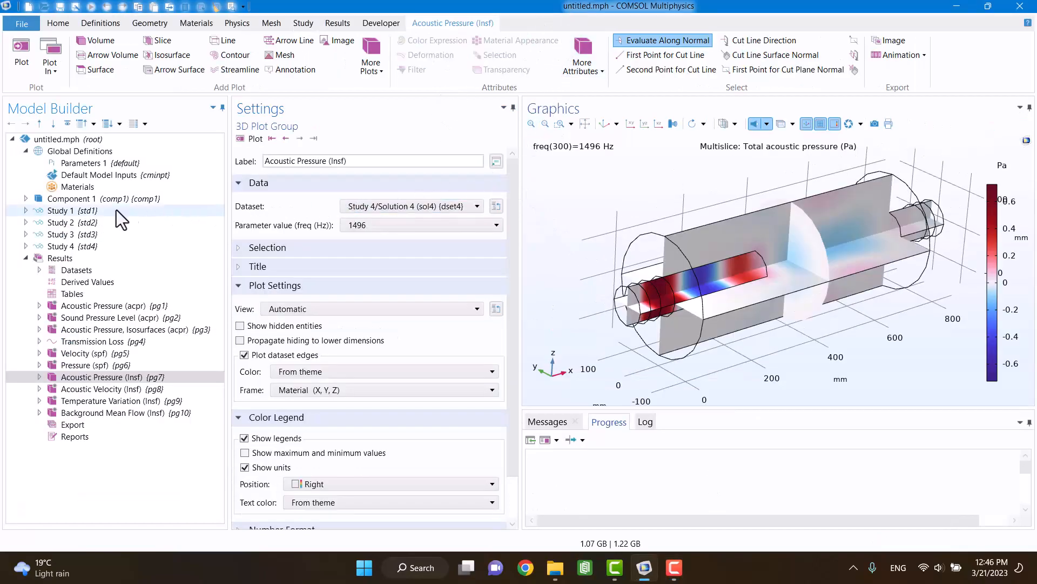
# Step: Add a boundary integration operator named intop_in on boundary 11, the inlet cross-section of the muffler
pyautogui.click(26, 199)
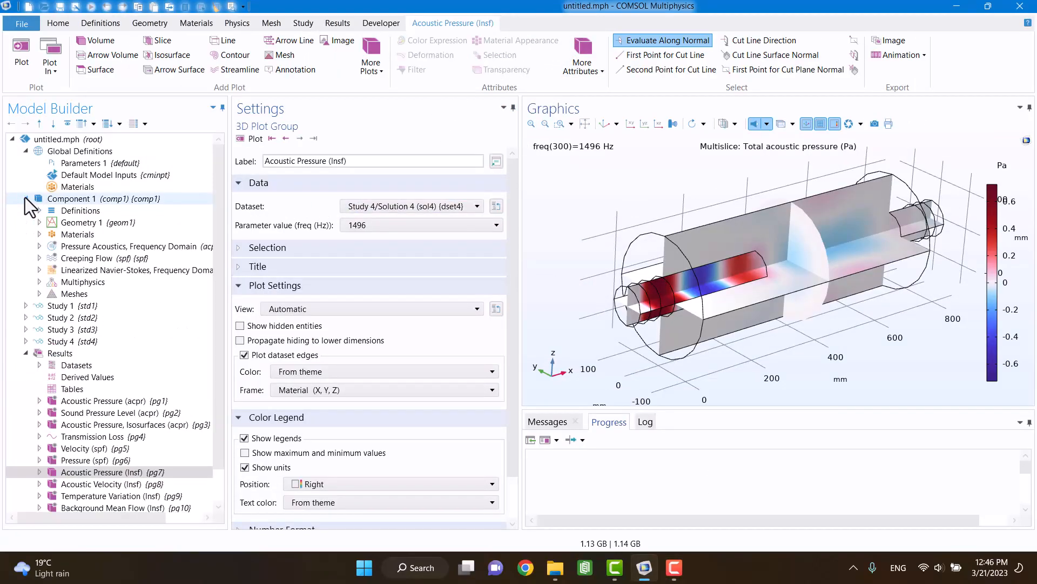
pyautogui.click(80, 211)
pyautogui.rightClick(80, 211)
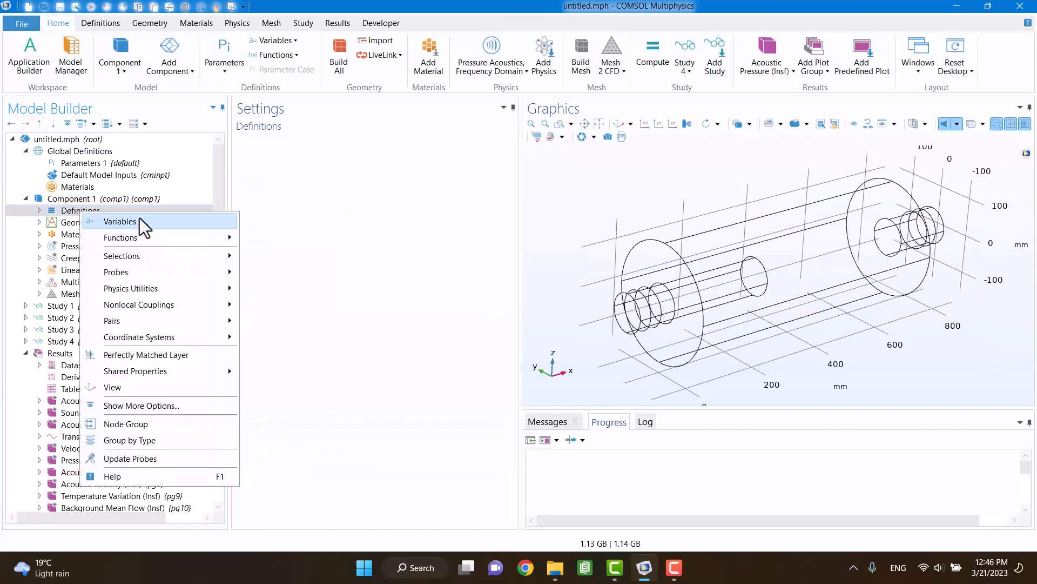
pyautogui.moveTo(166, 299)
pyautogui.click(268, 305)
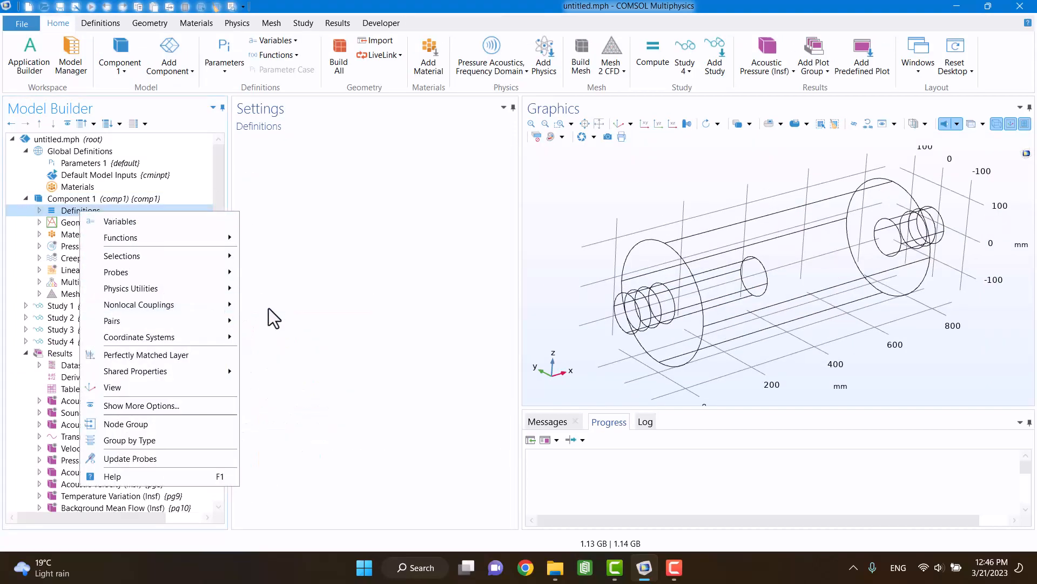
pyautogui.click(339, 212)
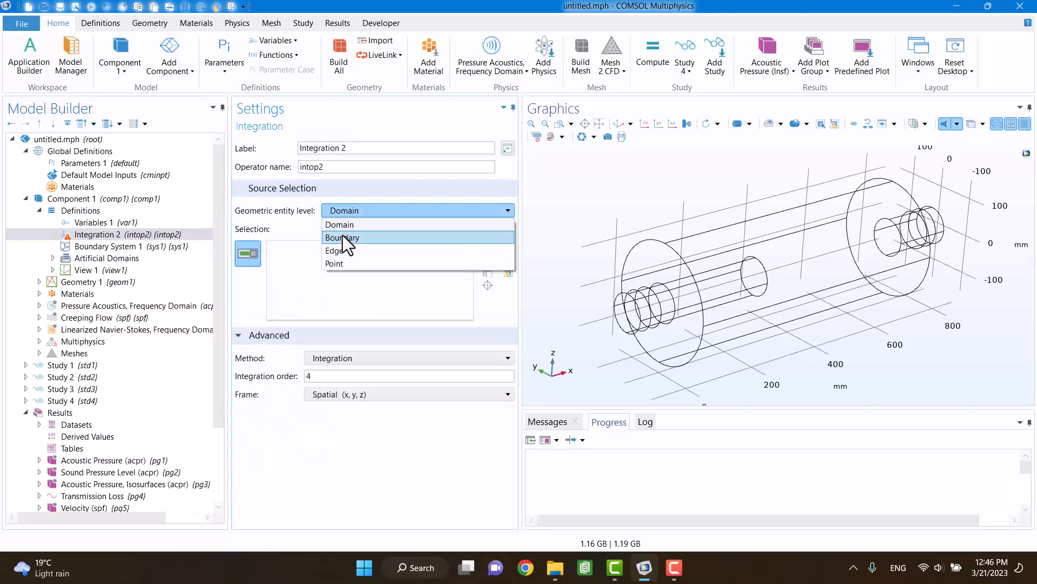
pyautogui.click(343, 235)
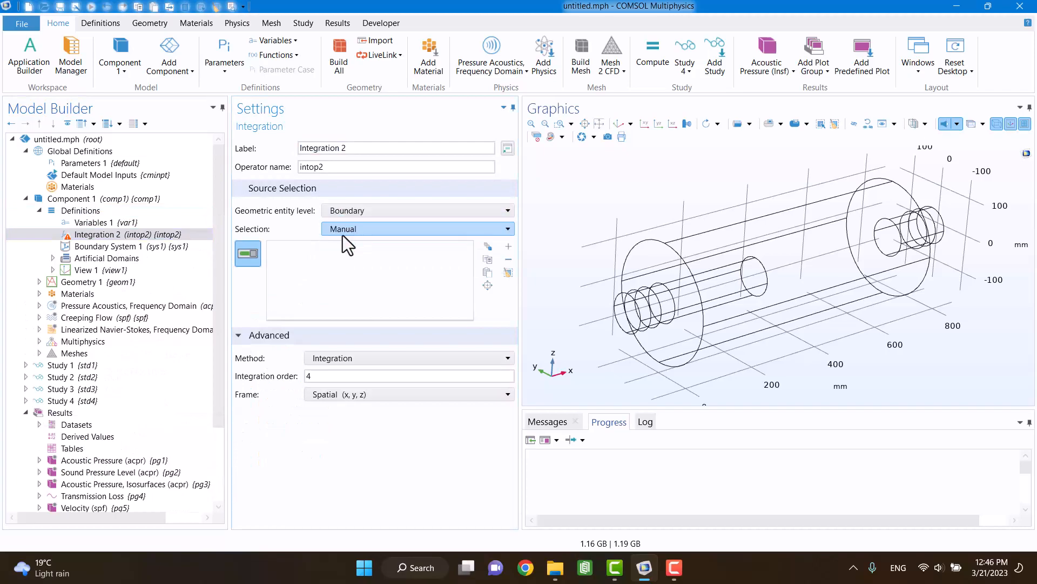
pyautogui.click(652, 305)
pyautogui.click(346, 168)
pyautogui.press('BackSpace')
pyautogui.write('_in')
pyautogui.press('Return')
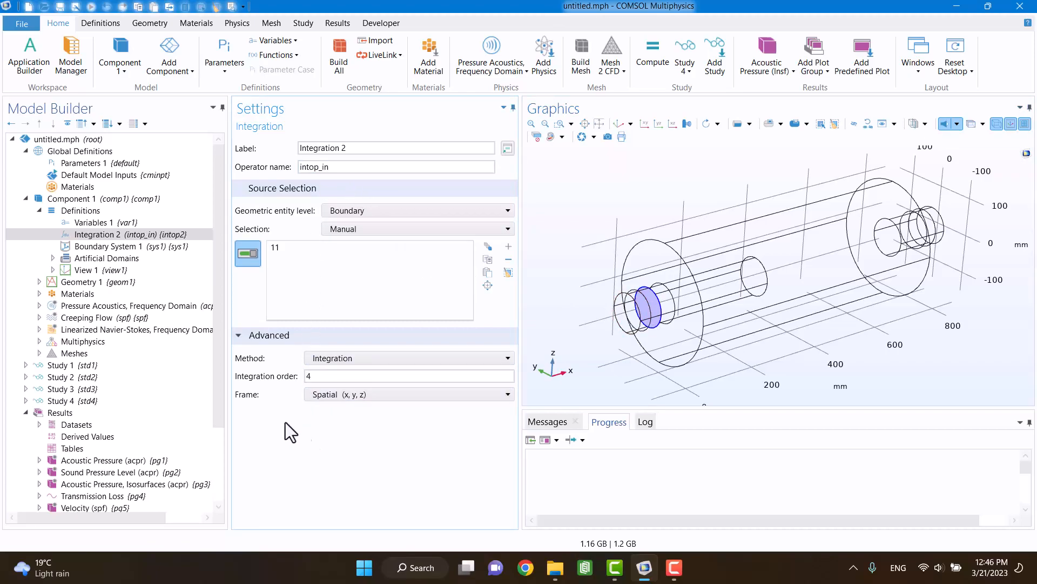
# Step: Add another boundary integration operator named intop_out on boundary 33, the outlet cross-section of the muffler
pyautogui.rightClick(83, 214)
pyautogui.moveTo(130, 307)
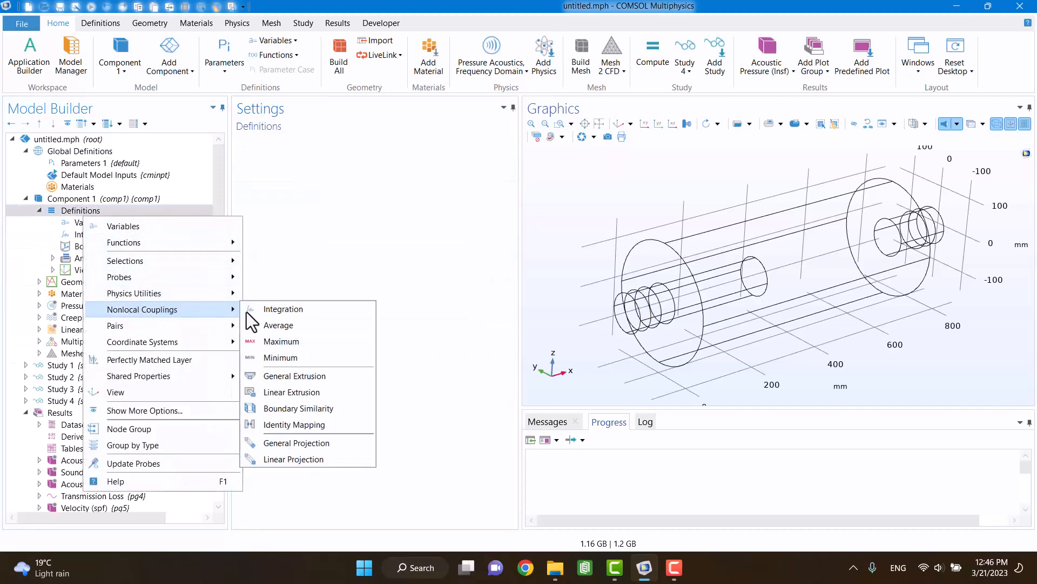
pyautogui.click(273, 309)
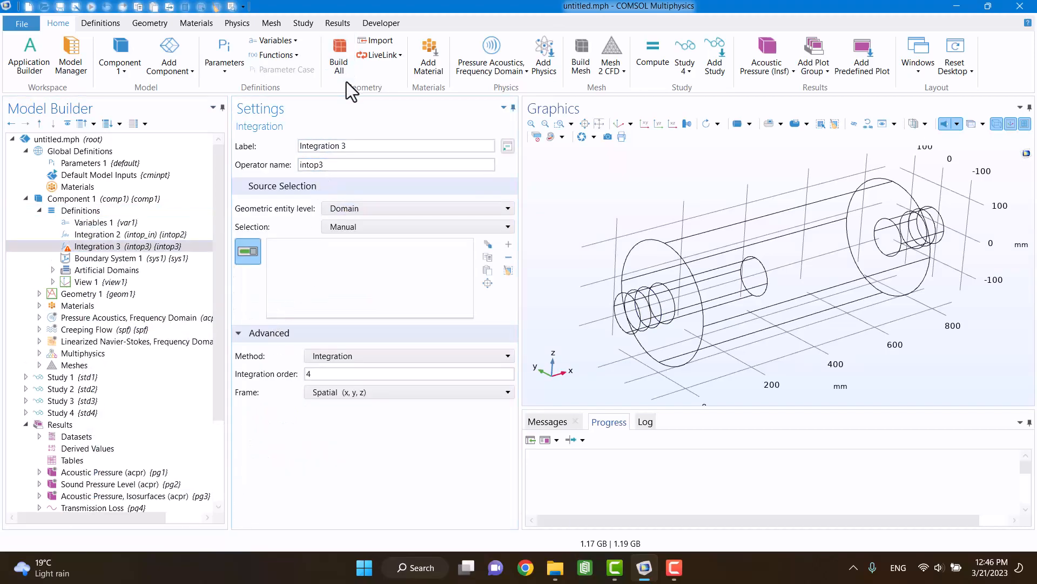
pyautogui.click(351, 206)
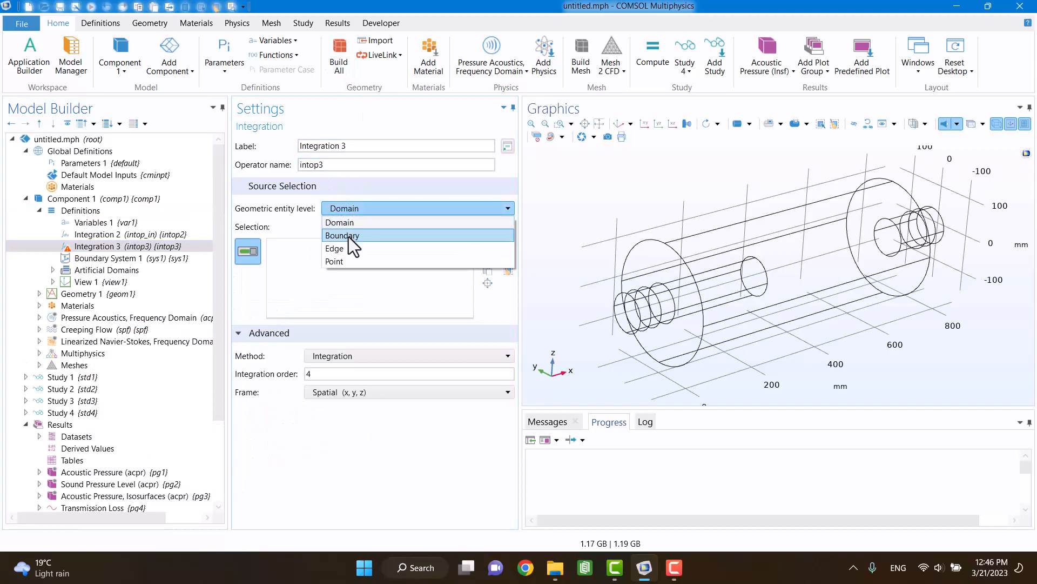
pyautogui.click(349, 236)
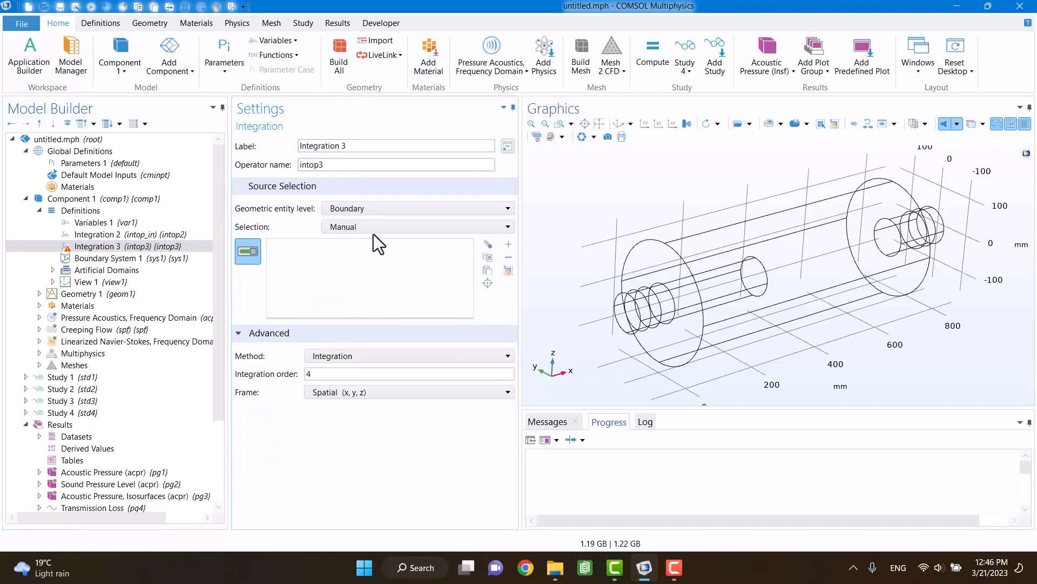
pyautogui.click(911, 231)
pyautogui.click(332, 166)
pyautogui.press('BackSpace')
pyautogui.write('_ou')
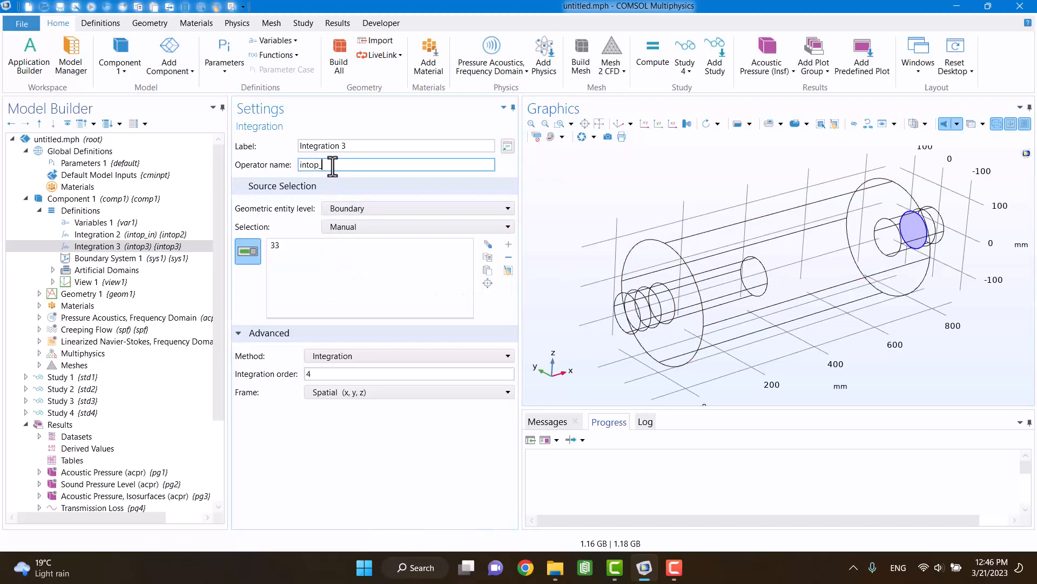
pyautogui.click(316, 433)
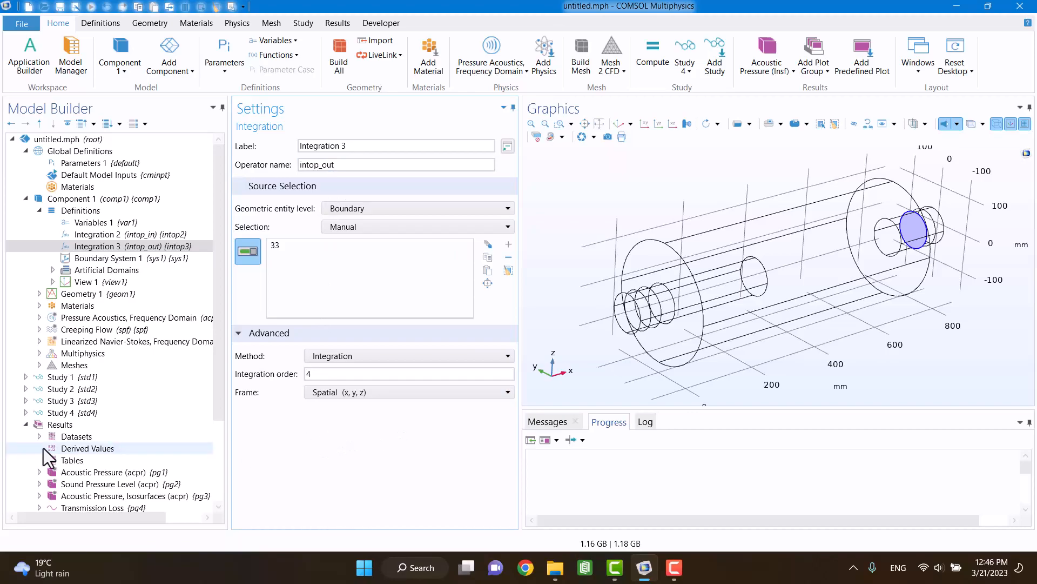
# Step: Add a second global plot to the Transmission Loss plot group and set its dataset to Study 4/Solution 4
pyautogui.scroll(-3, 43, 448)
pyautogui.doubleClick(48, 402)
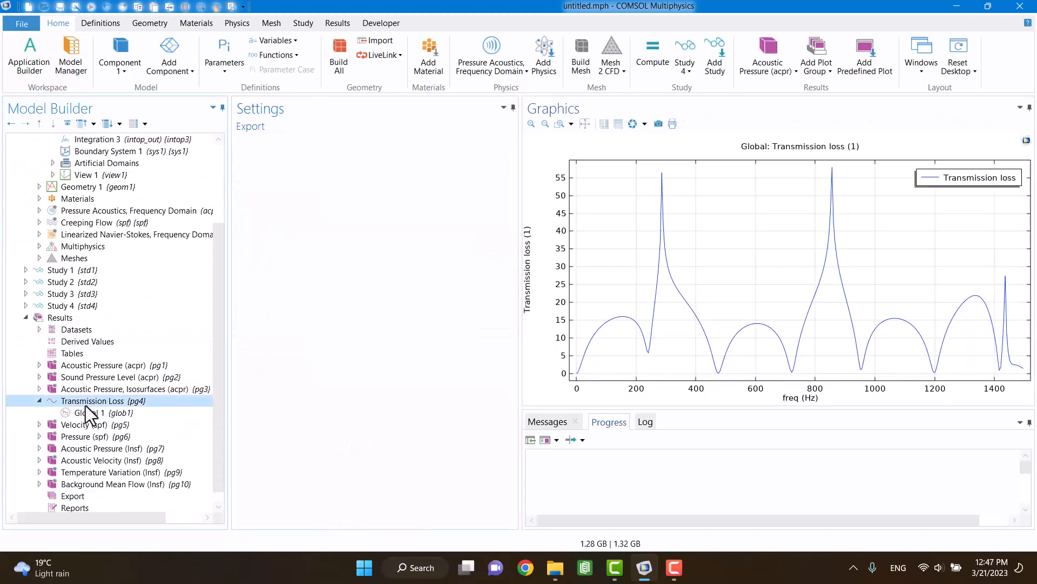
pyautogui.rightClick(93, 404)
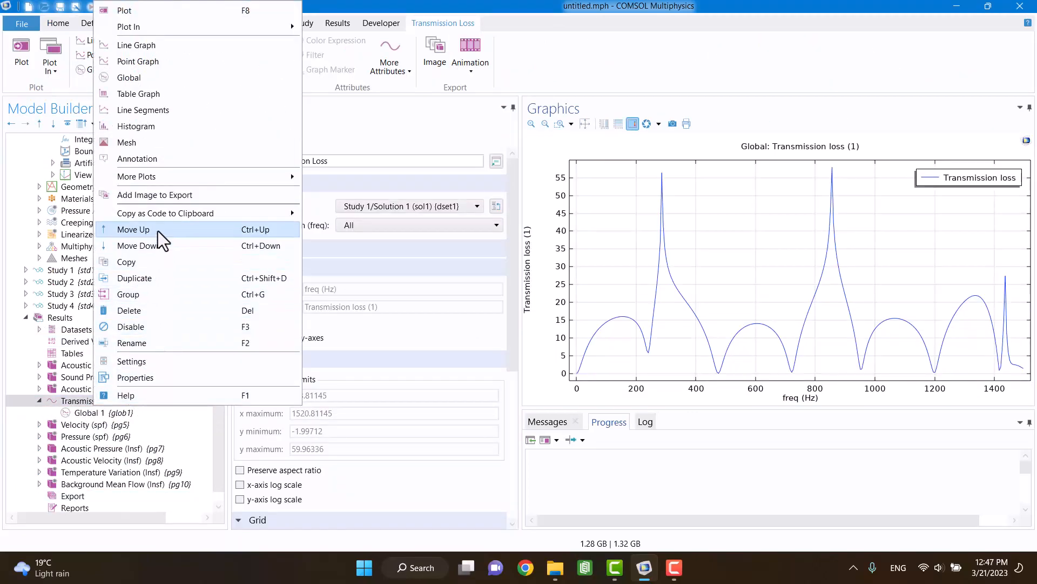
pyautogui.click(147, 81)
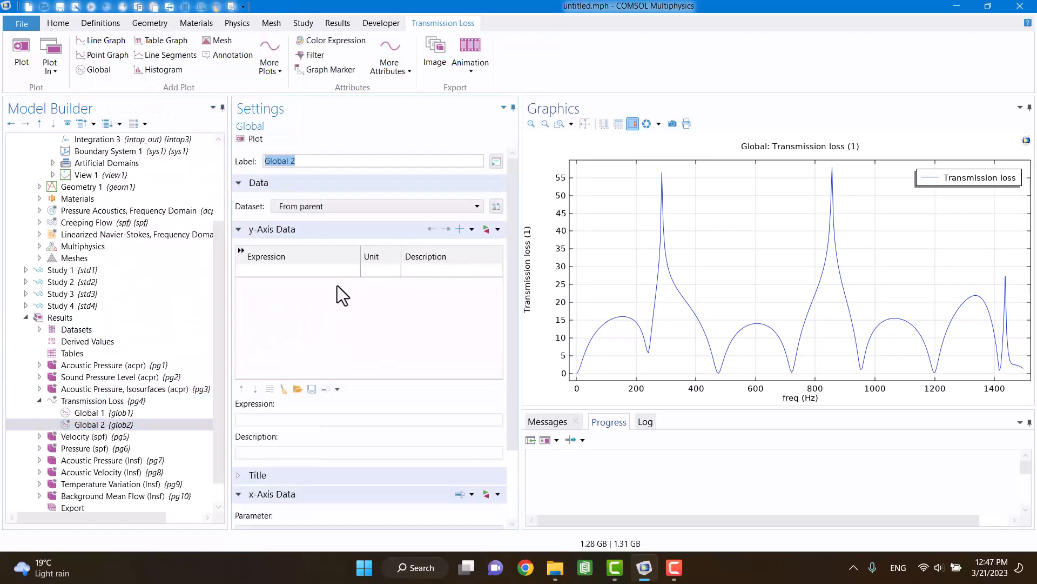
pyautogui.click(307, 206)
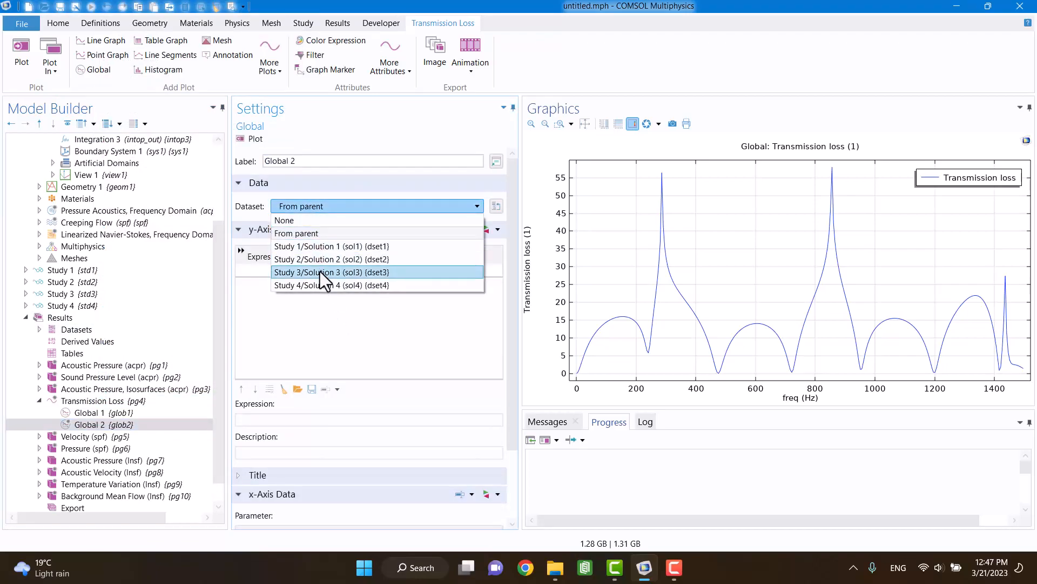
pyautogui.click(315, 284)
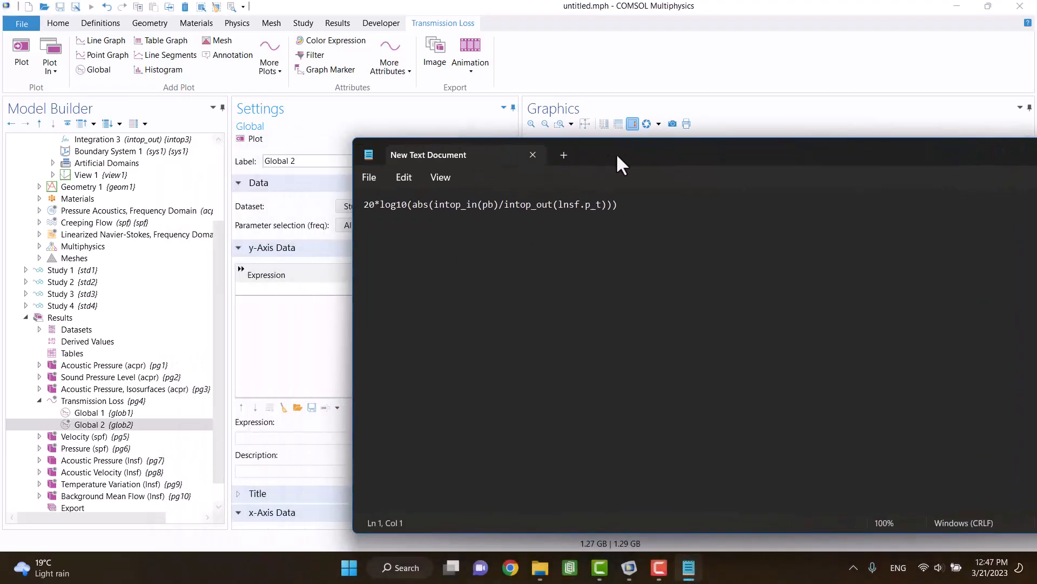
# Step: Copy the expression 20*log10(abs(intop_in(pb)/intop_out(lnsf.p_t))) from the text document into the new global plot's y-axis data and try to plot it
pyautogui.moveTo(612, 164); pyautogui.dragTo(760, 174)
pyautogui.moveTo(766, 216); pyautogui.dragTo(511, 219)
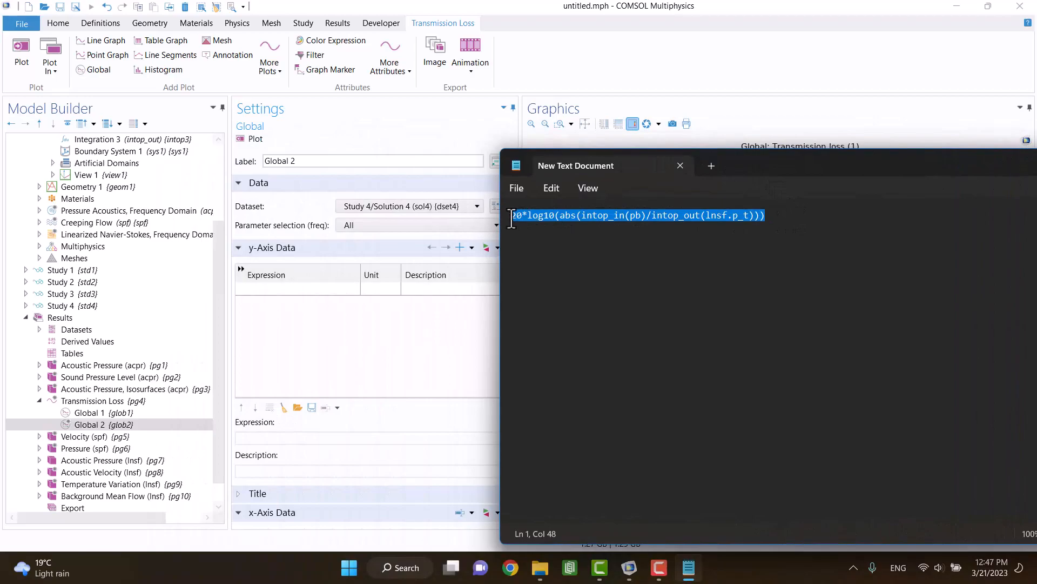
pyautogui.rightClick(523, 216)
pyautogui.click(571, 285)
pyautogui.click(268, 290)
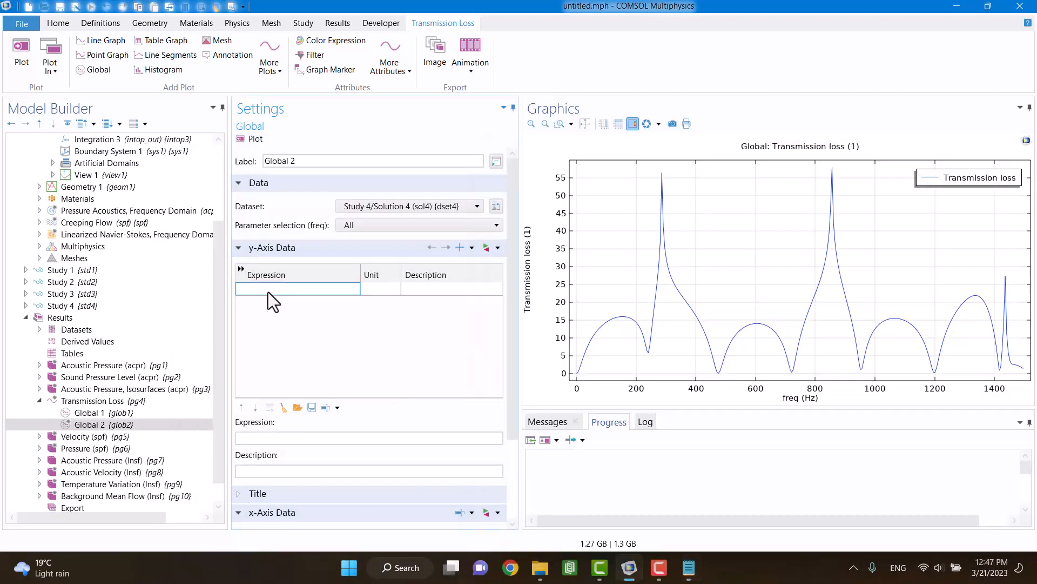
pyautogui.hotkey('ctrl', 'v')
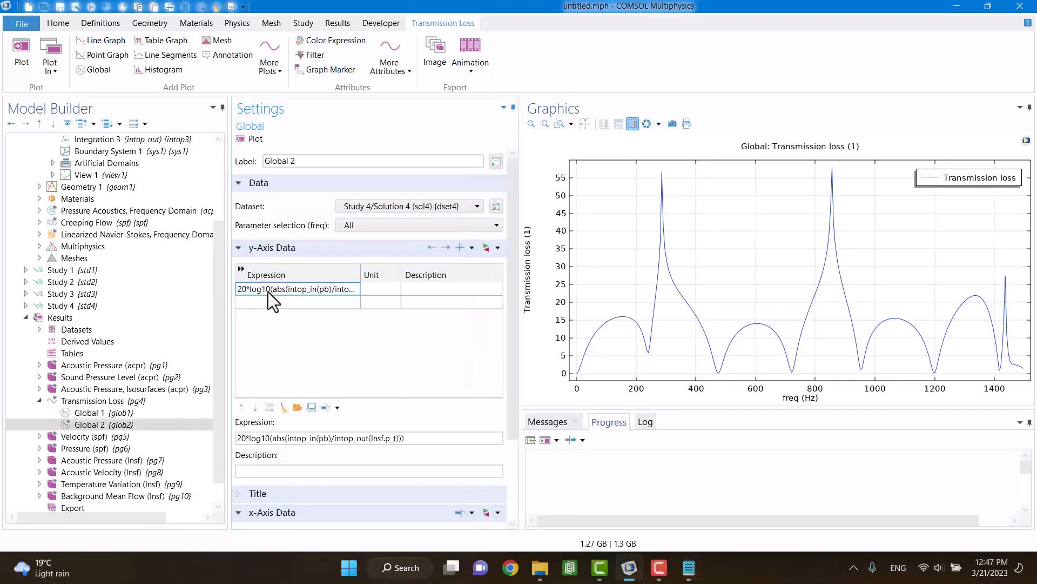
pyautogui.click(244, 137)
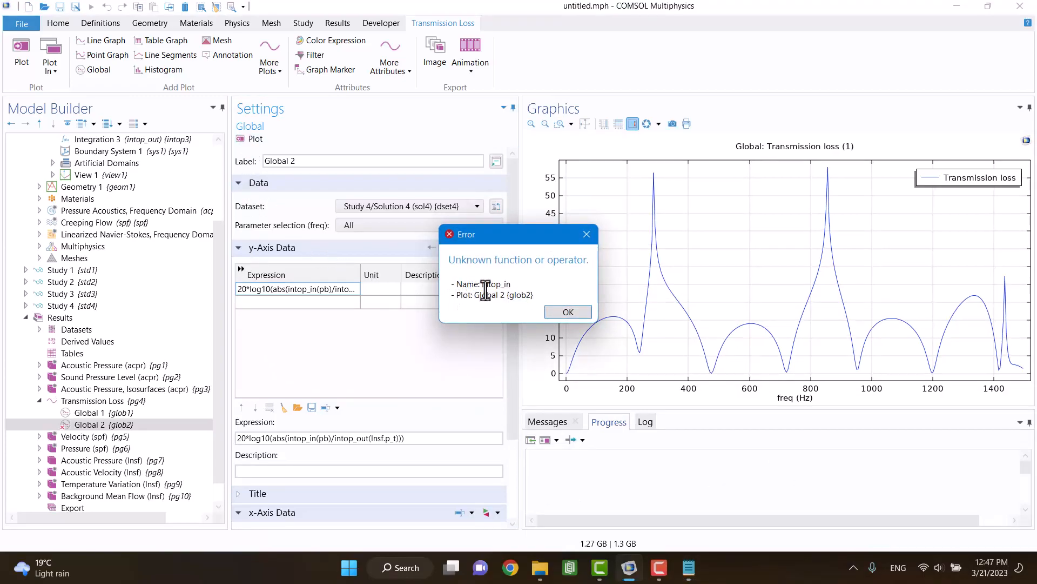
pyautogui.moveTo(483, 284); pyautogui.dragTo(513, 285)
pyautogui.click(554, 313)
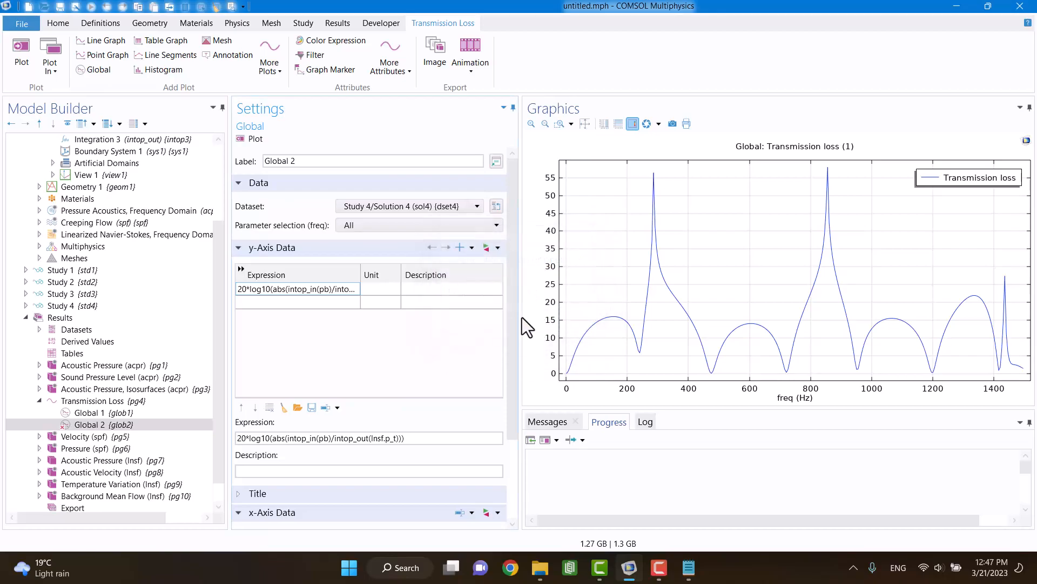
# Step: Update the Study 4 solution to include the new integration operators, and show the Transmission Loss plot group
pyautogui.click(92, 306)
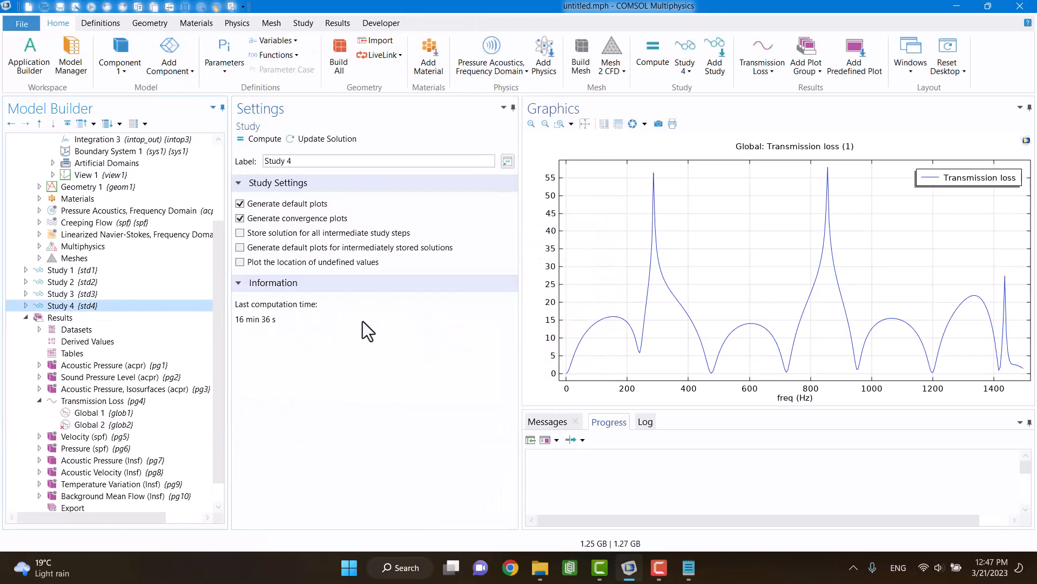
pyautogui.click(338, 140)
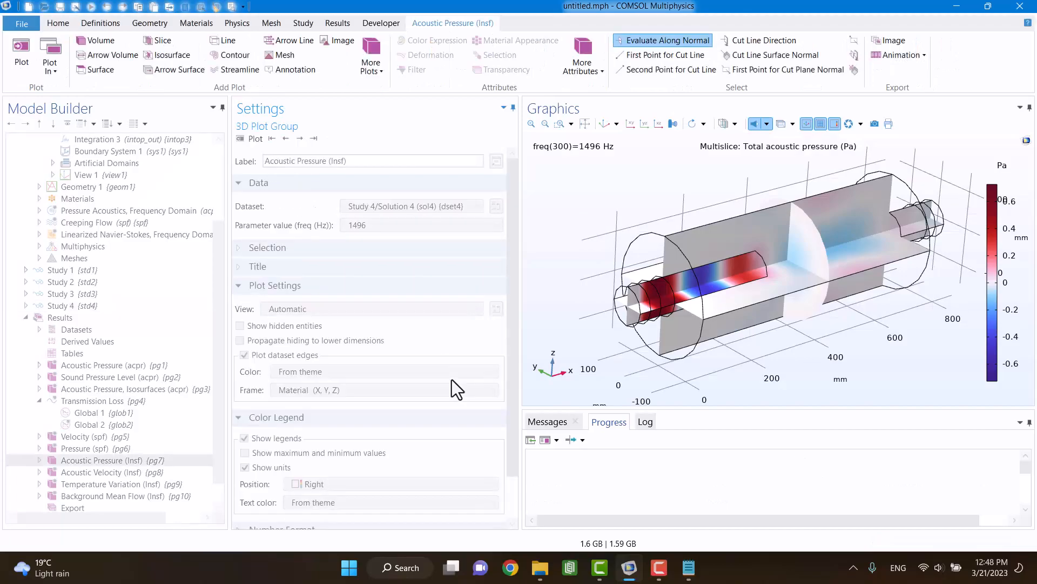
pyautogui.click(75, 402)
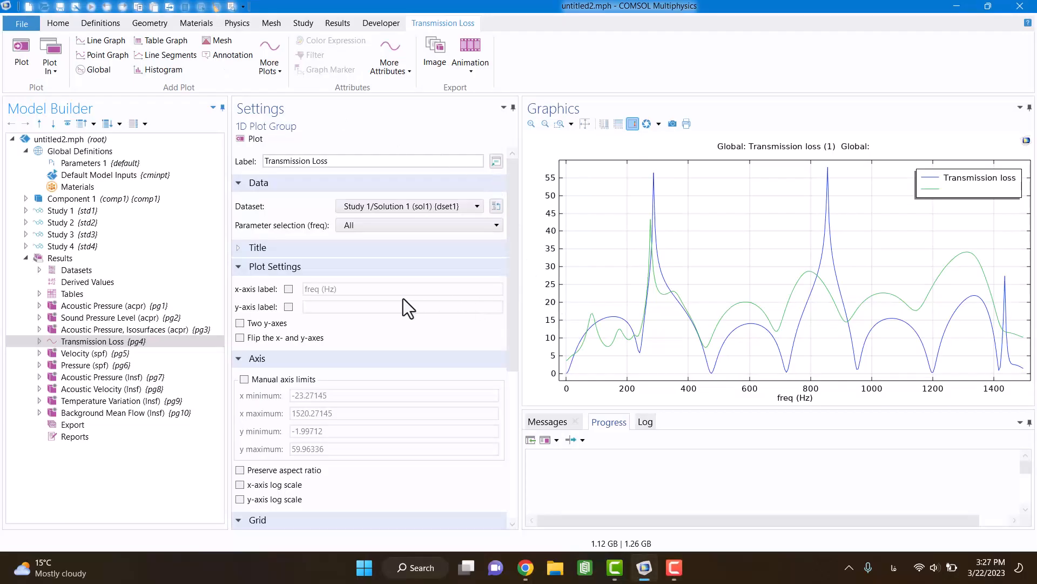
# Step: Examine Mesh 2 CFD and Mesh 1 acoustics close up at the muffler's end to compare their element density
pyautogui.click(26, 200)
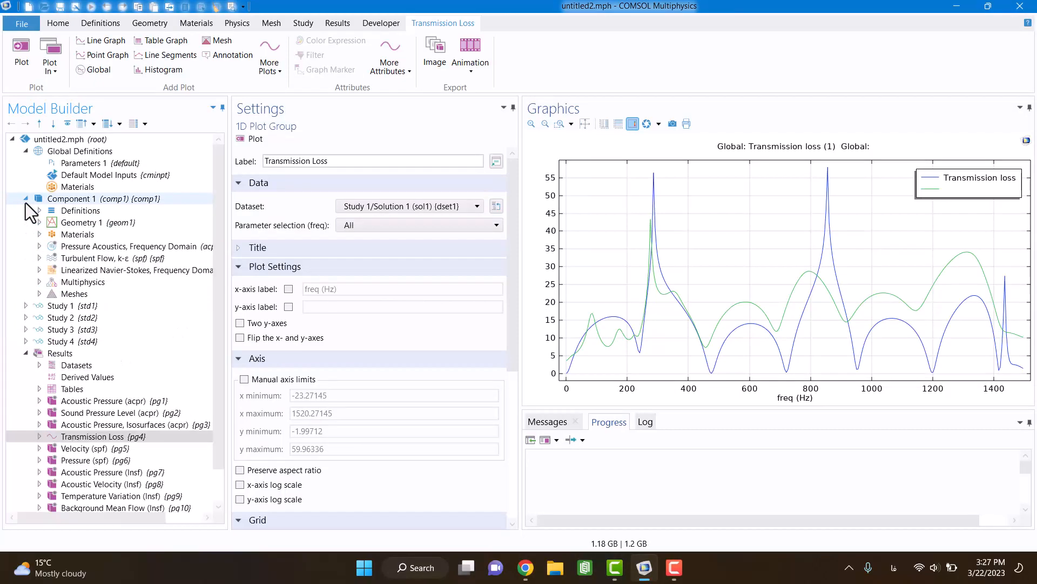
pyautogui.click(52, 296)
pyautogui.click(39, 294)
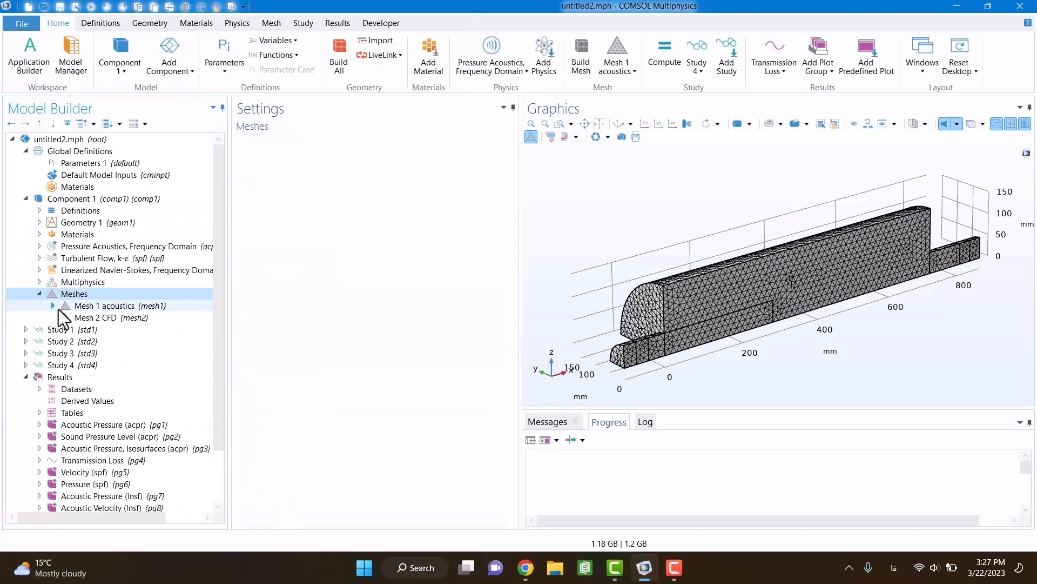
pyautogui.click(71, 316)
pyautogui.scroll(5, 741, 324)
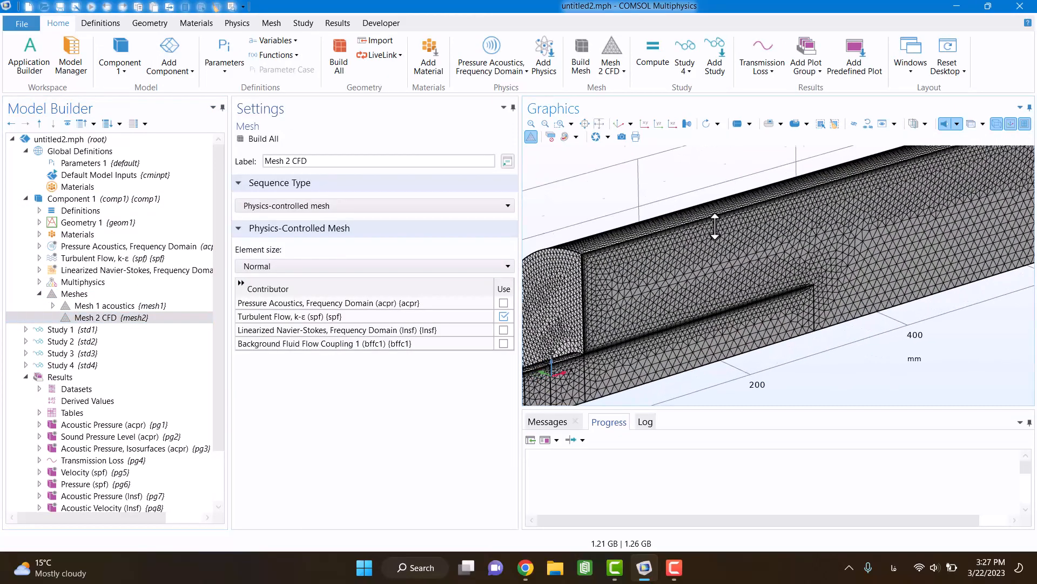
pyautogui.moveTo(622, 190); pyautogui.dragTo(776, 162)
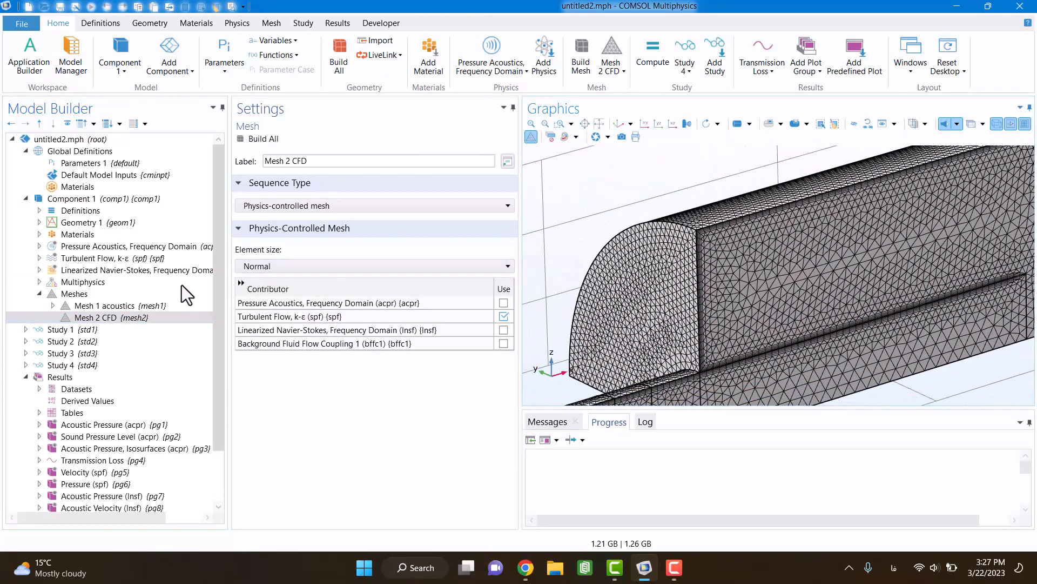
pyautogui.click(122, 309)
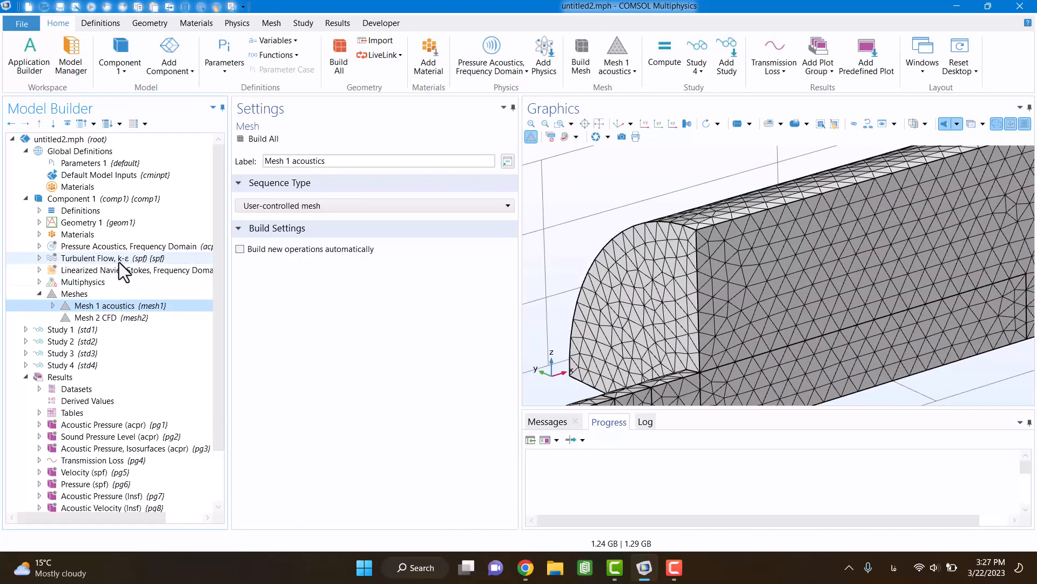
pyautogui.click(144, 261)
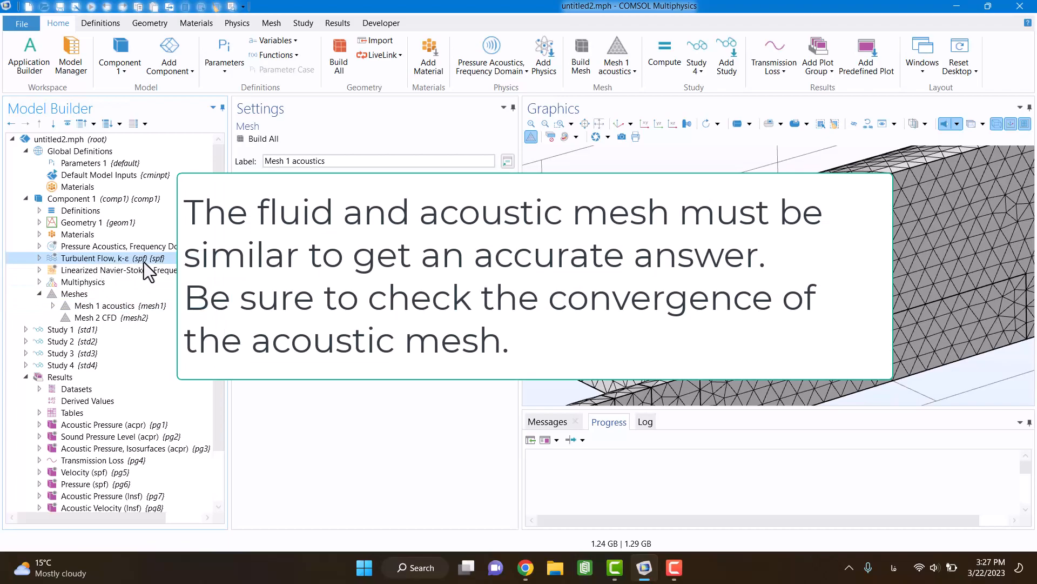